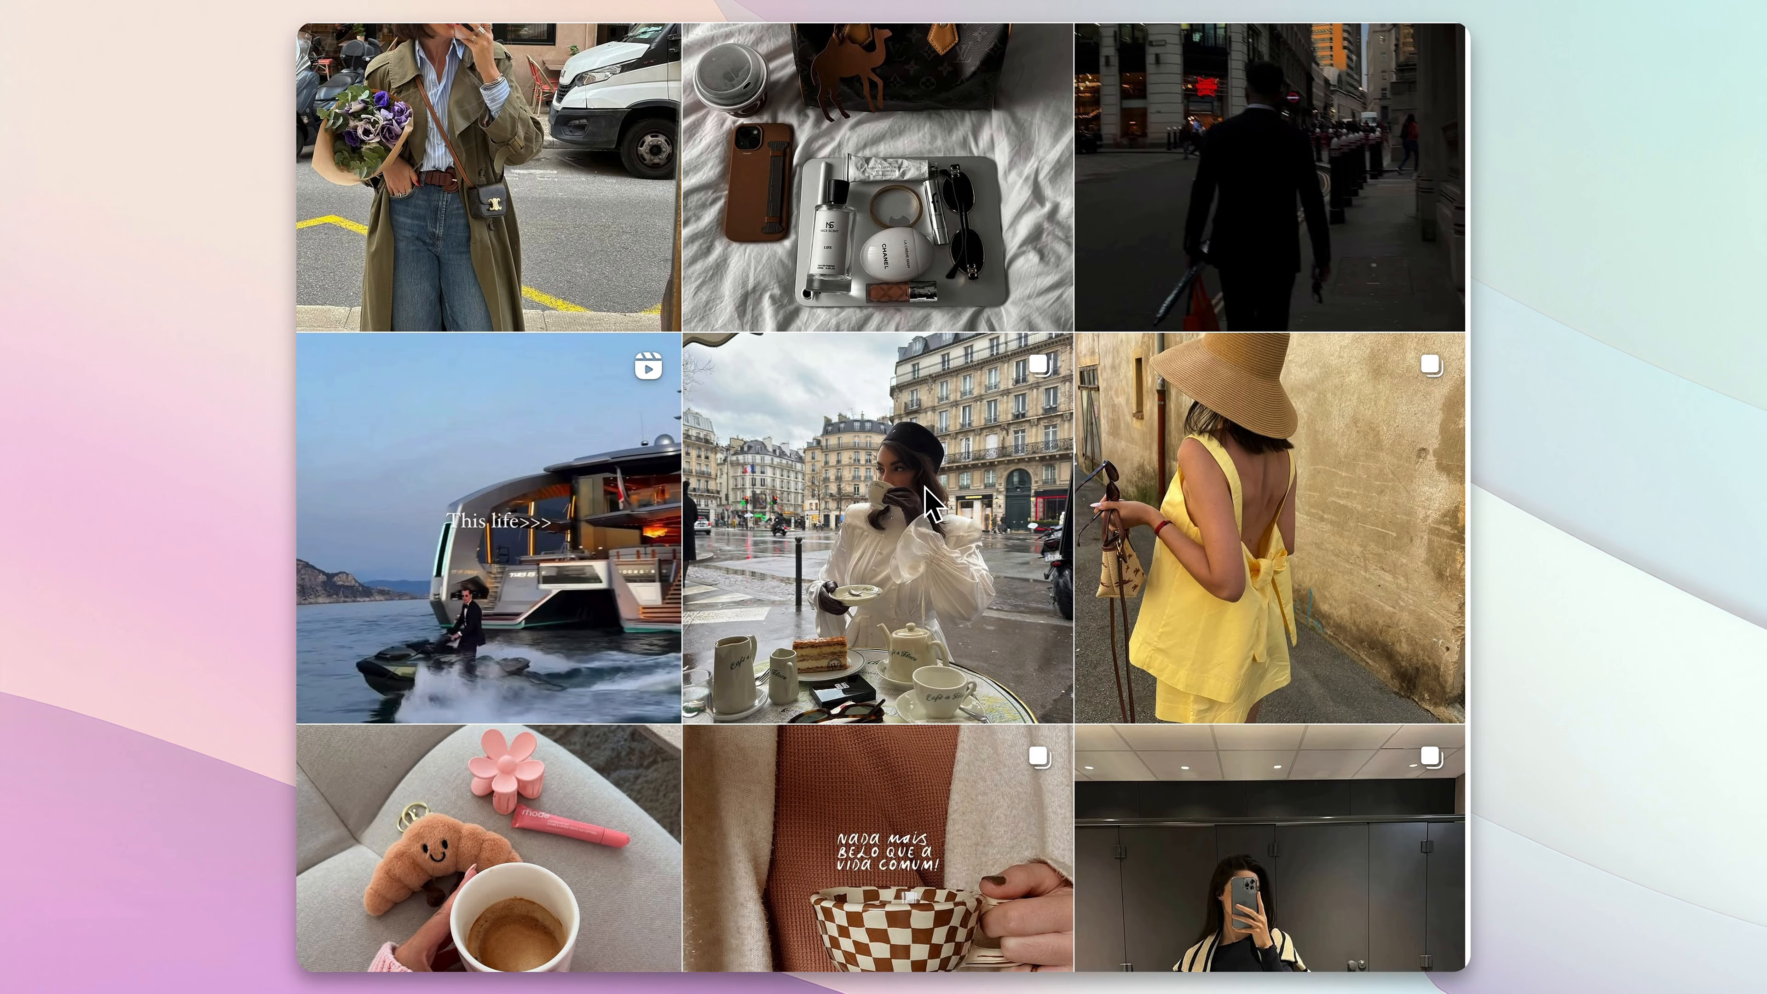
{"action": "scroll", "coordinate": [924, 485], "scroll_direction": "down", "scroll_amount": 3}
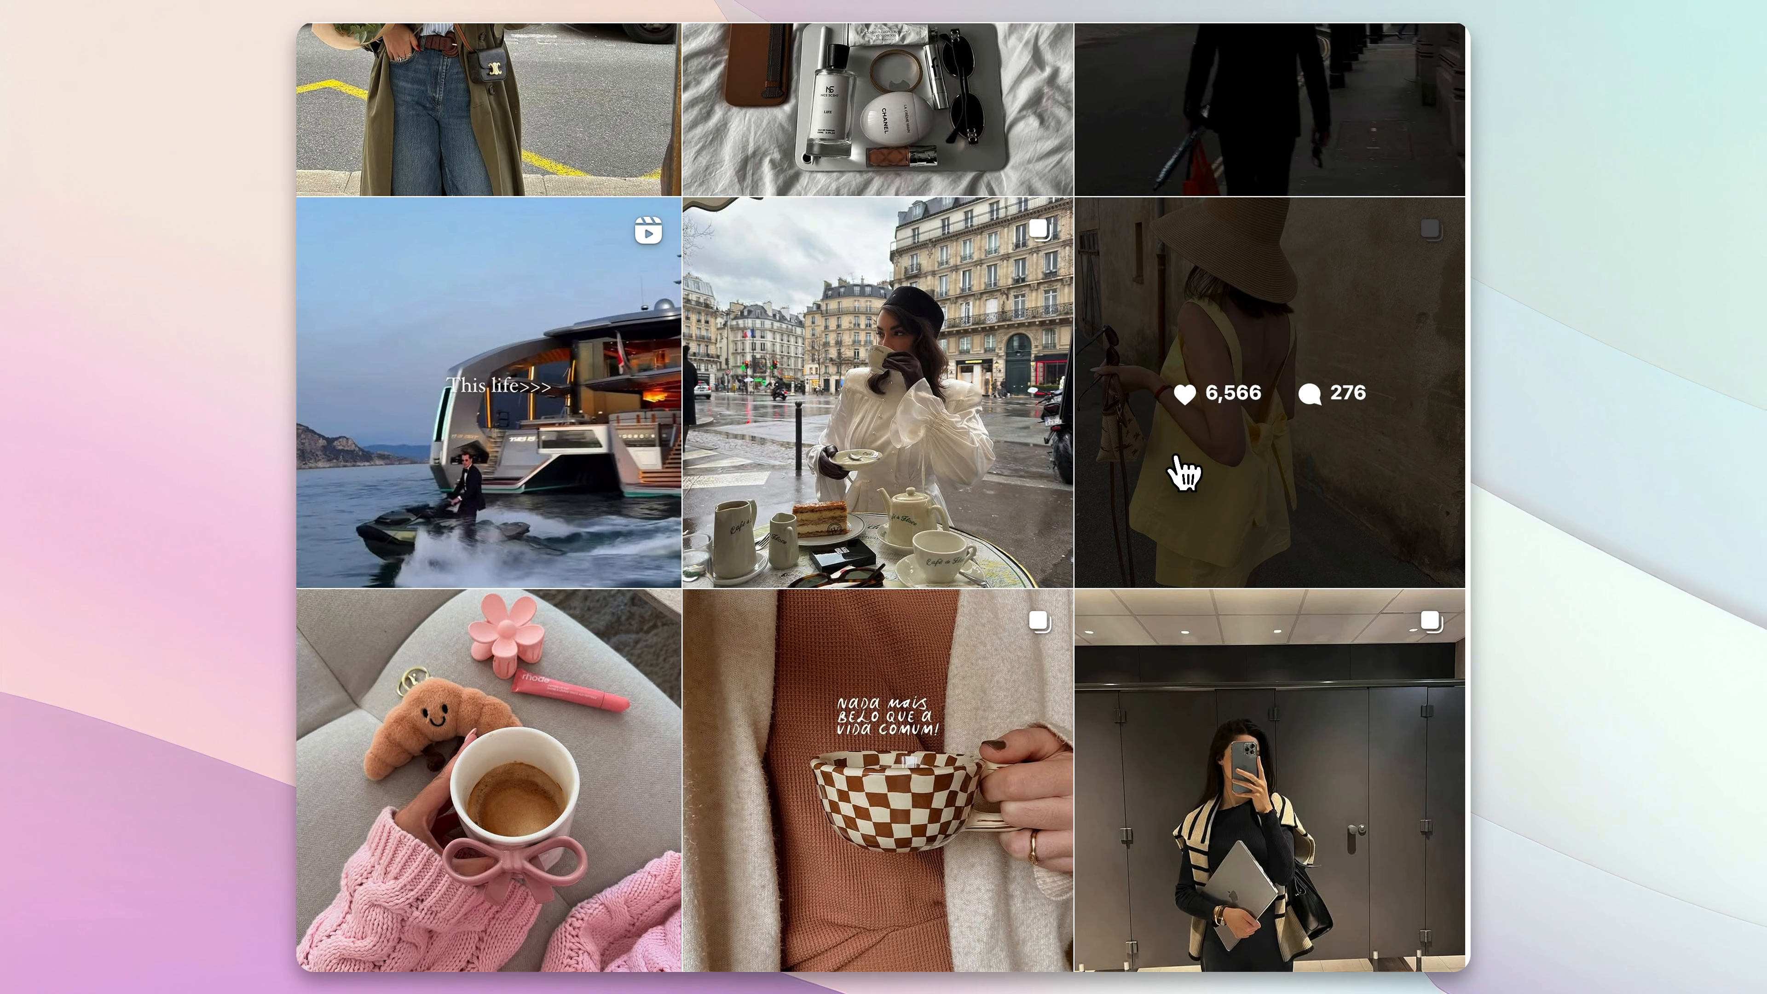
{"action": "scroll", "coordinate": [1183, 473], "scroll_direction": "down", "scroll_amount": 3}
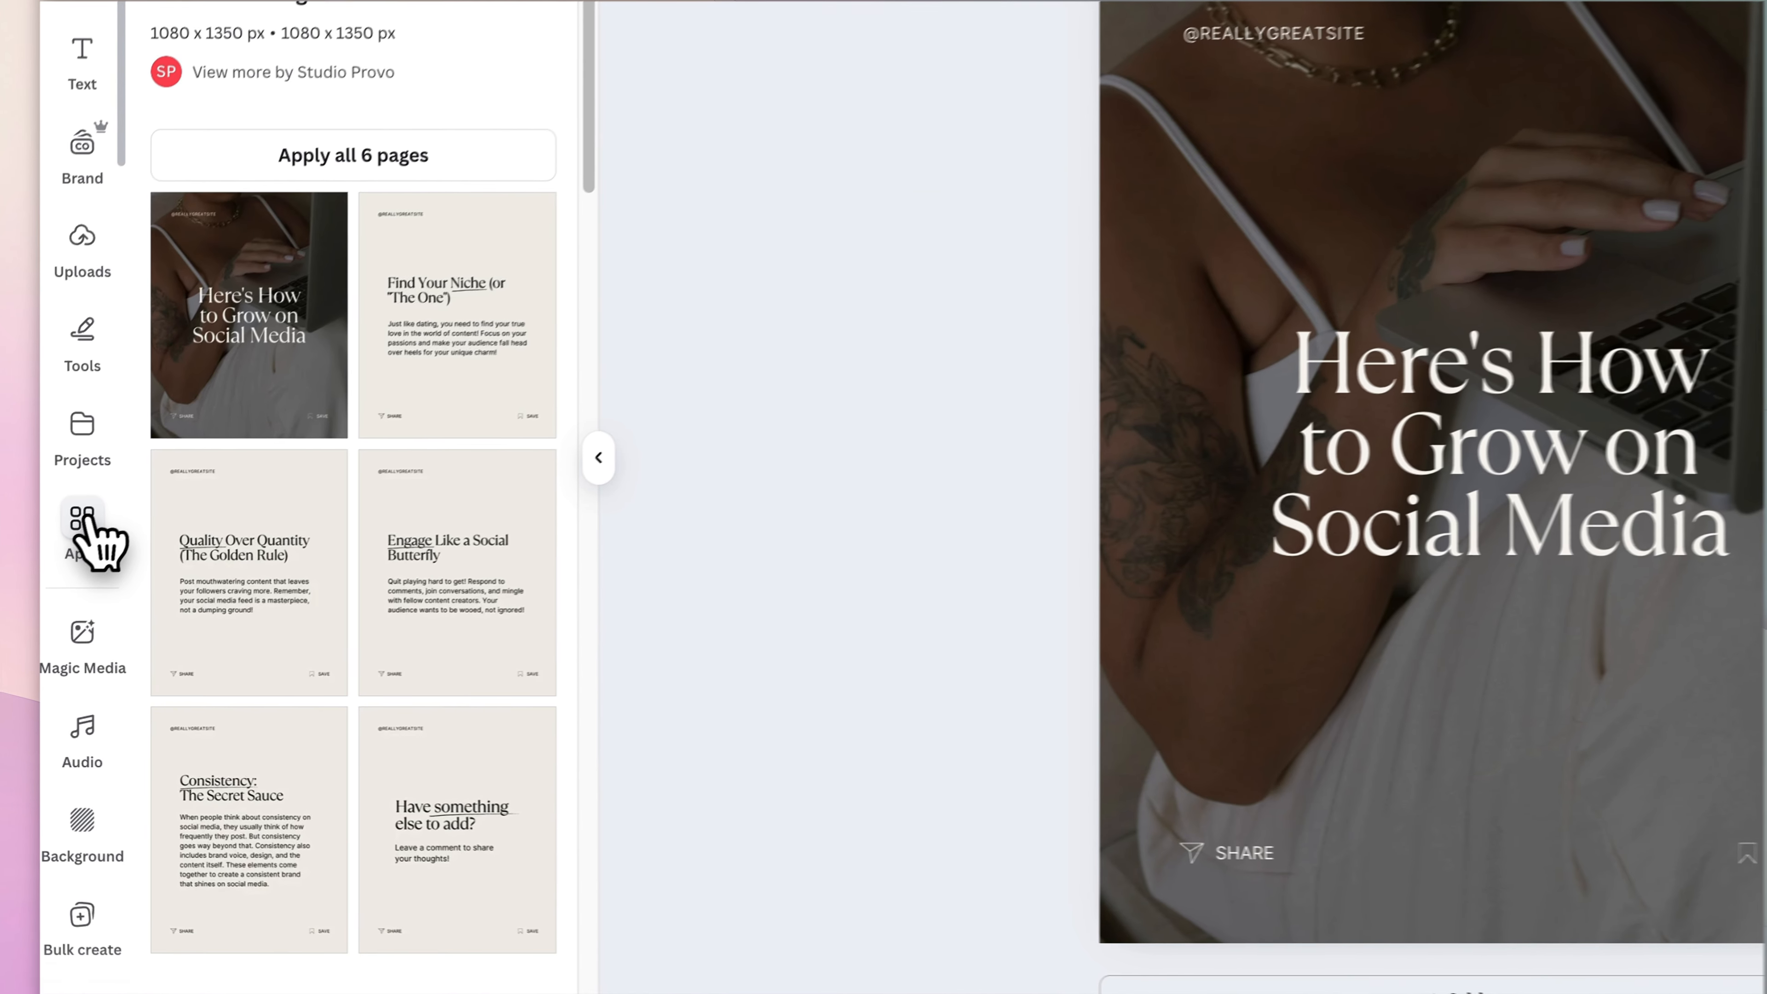
Find the AI Countdown app in the app library and open it in the design.
{"action": "left_click", "coordinate": [90, 576]}
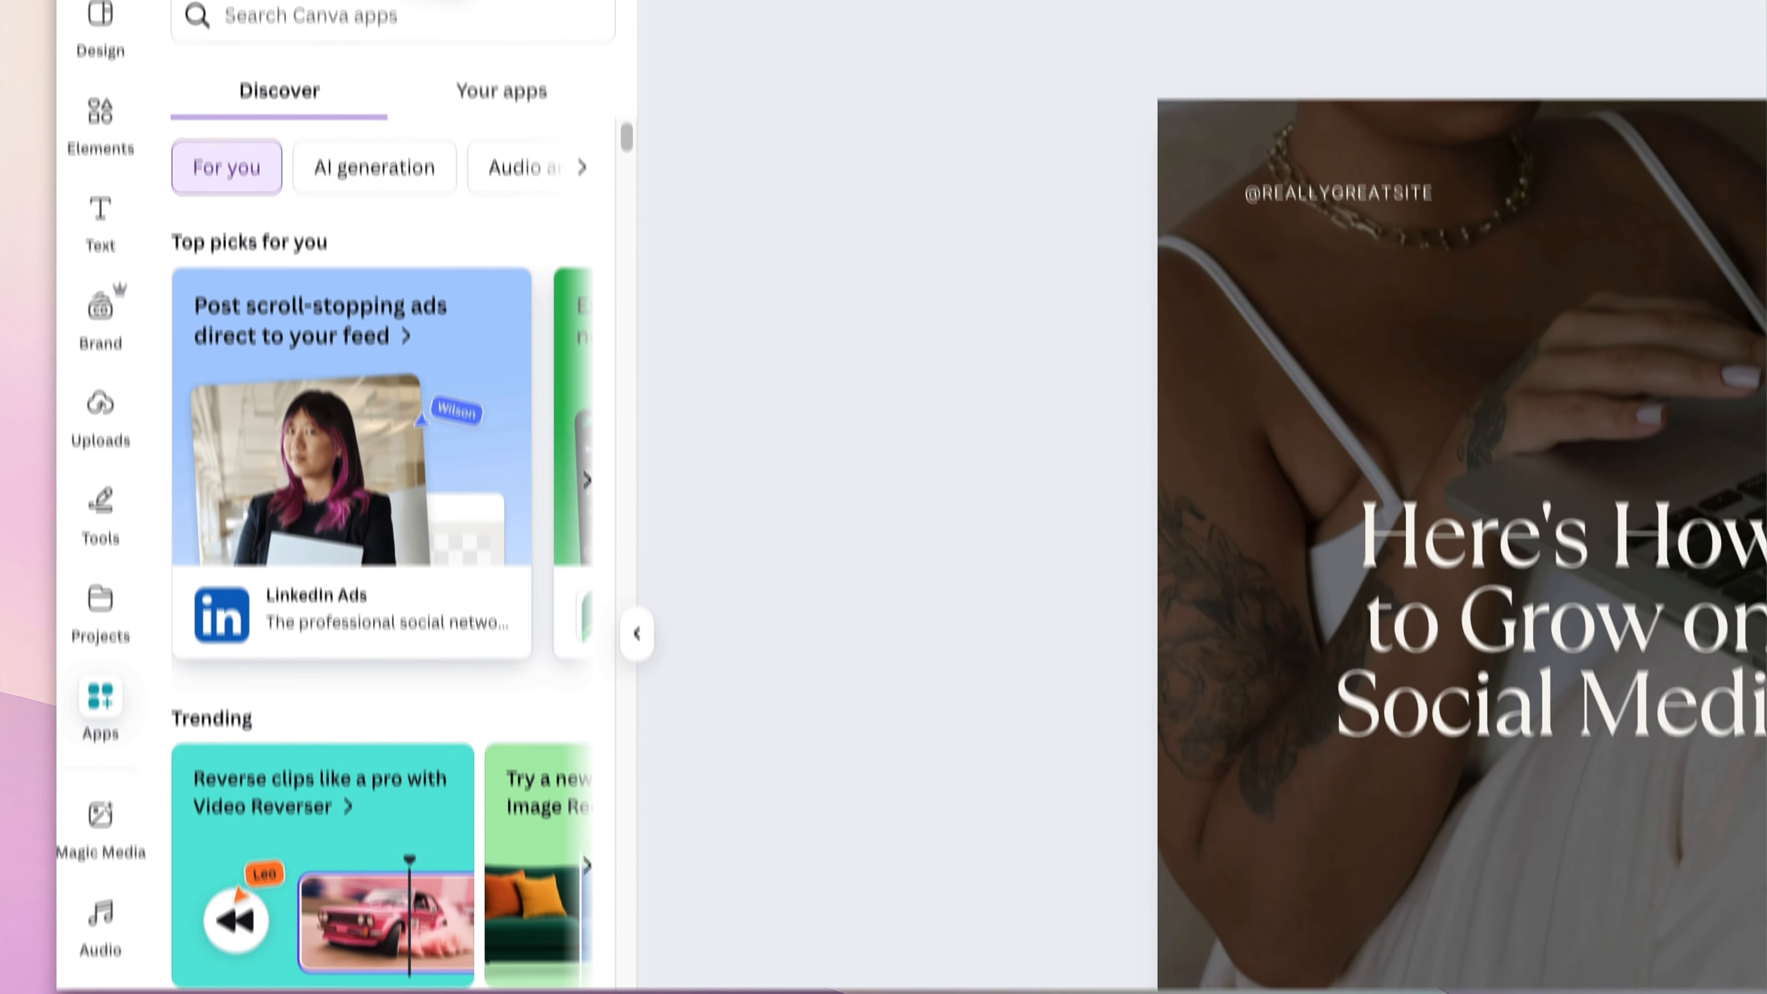
{"action": "type", "text": "ai countdown"}
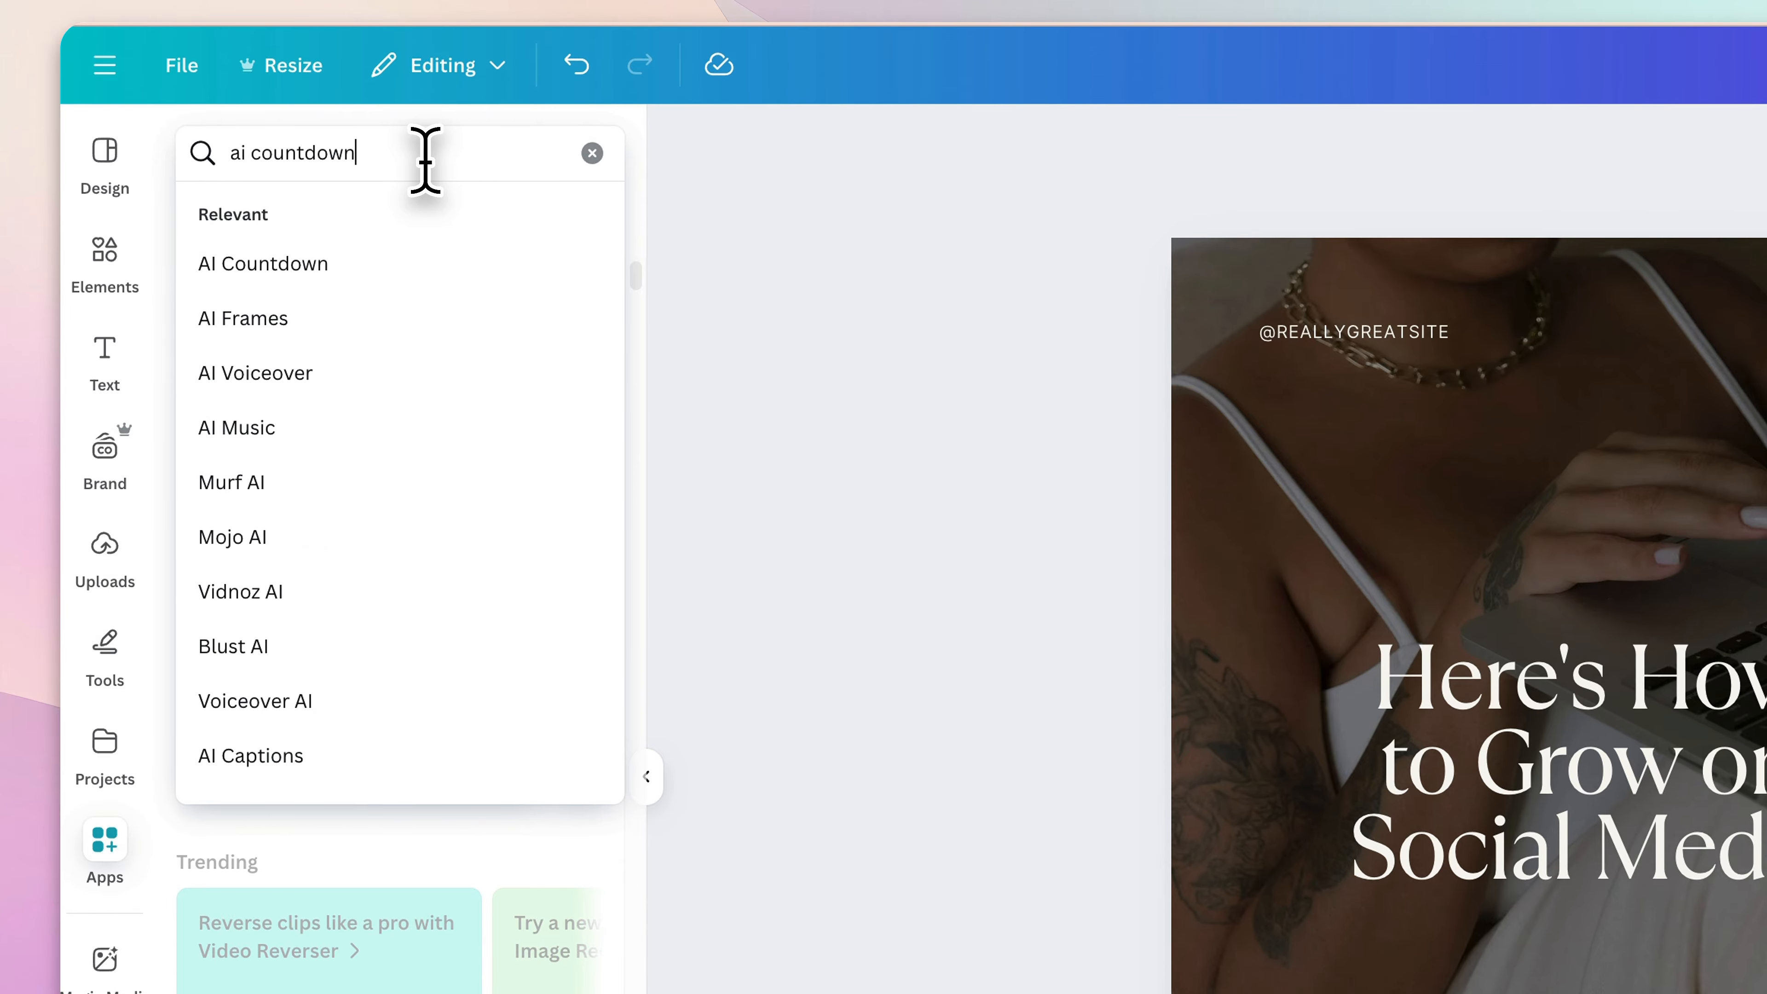
{"action": "left_click", "coordinate": [226, 266]}
{"action": "left_click", "coordinate": [225, 275]}
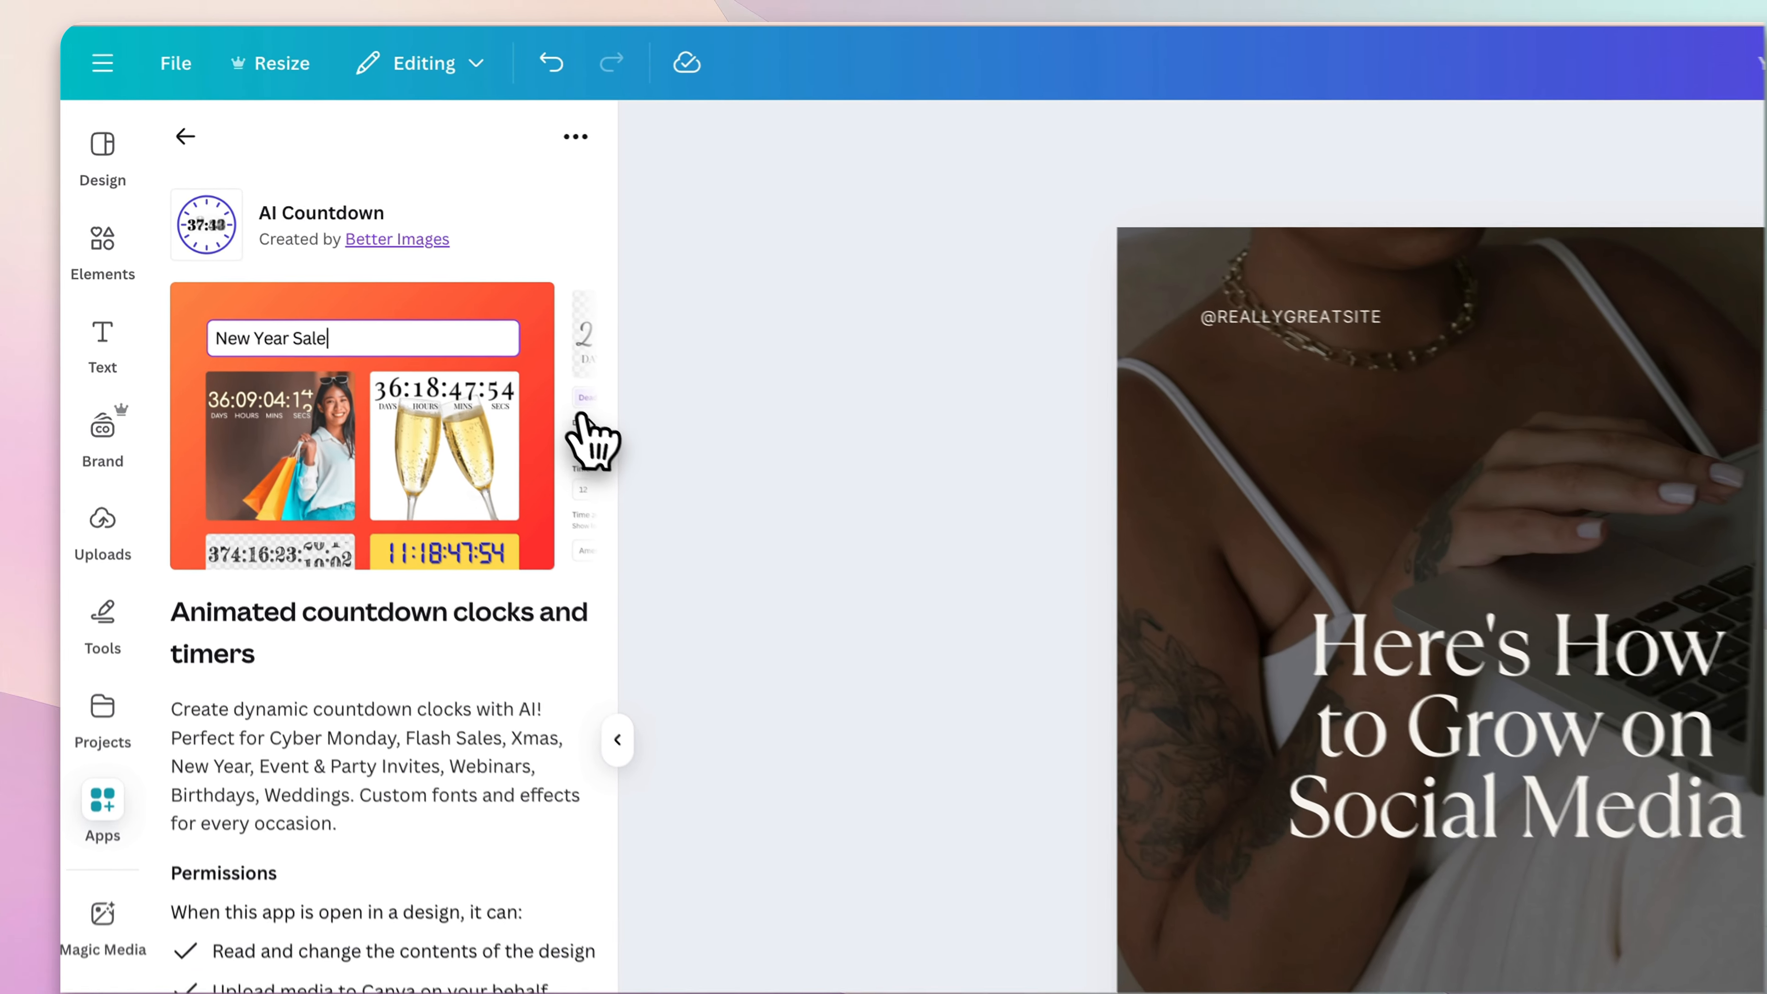
{"action": "left_click", "coordinate": [431, 304]}
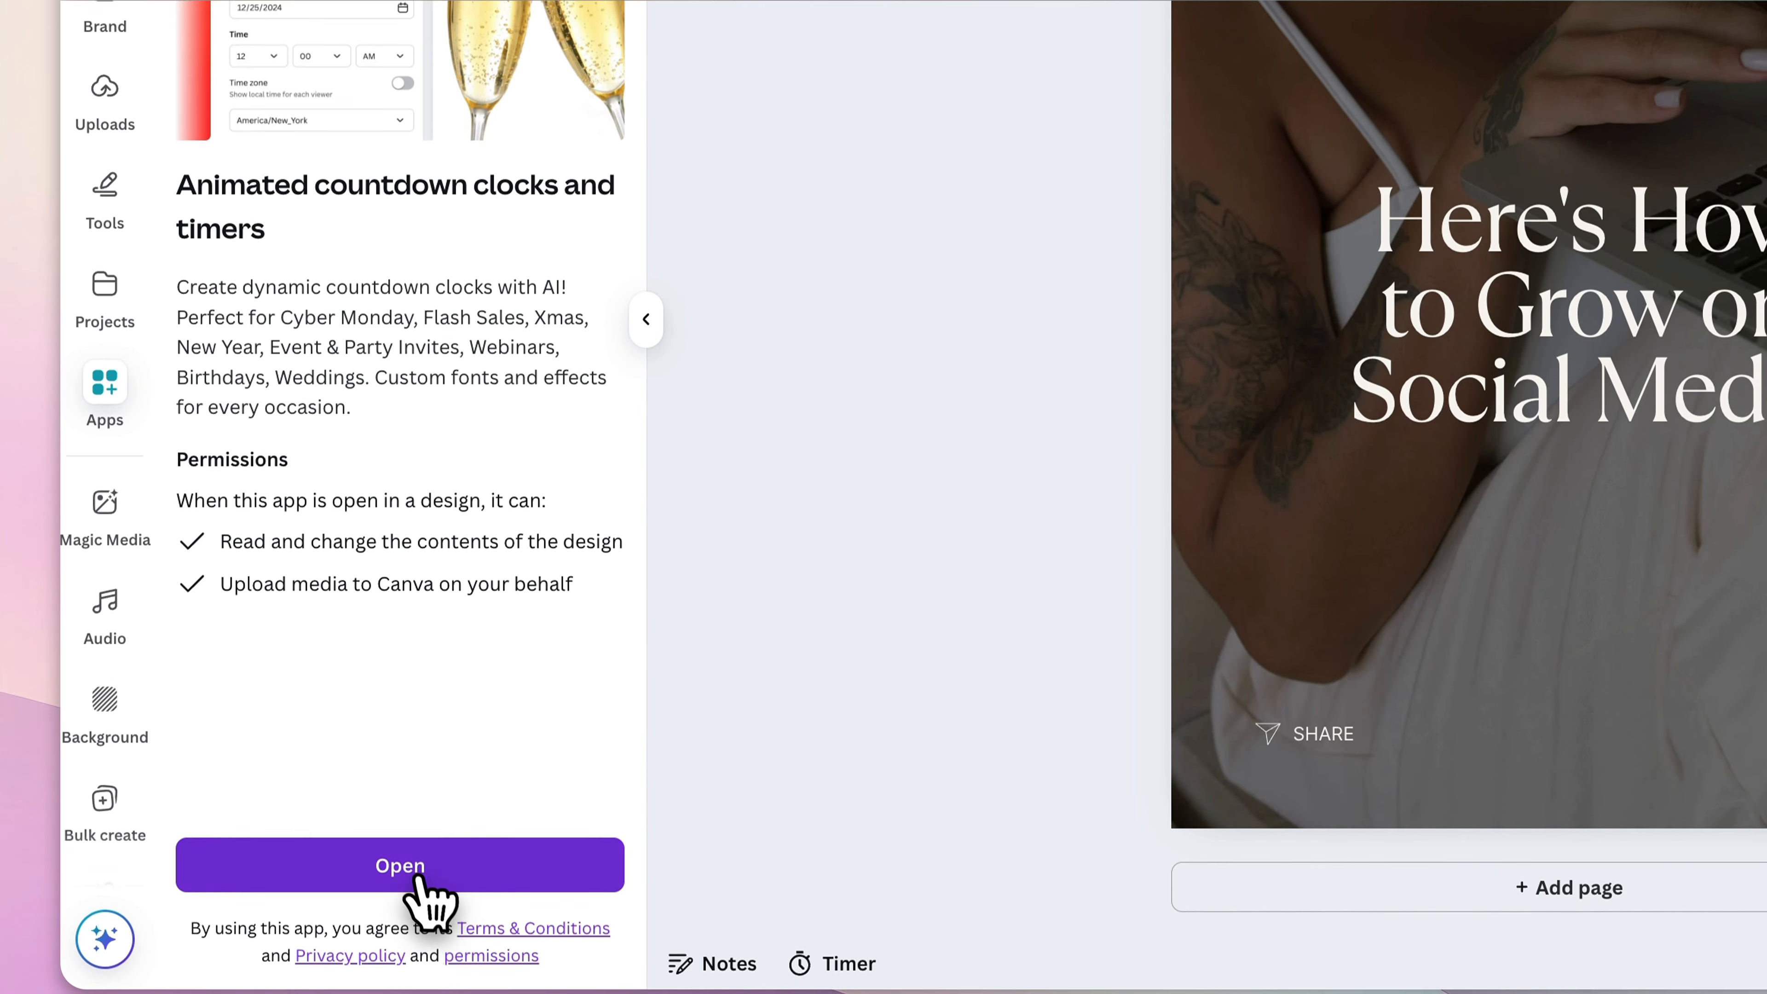
{"action": "left_click", "coordinate": [420, 880]}
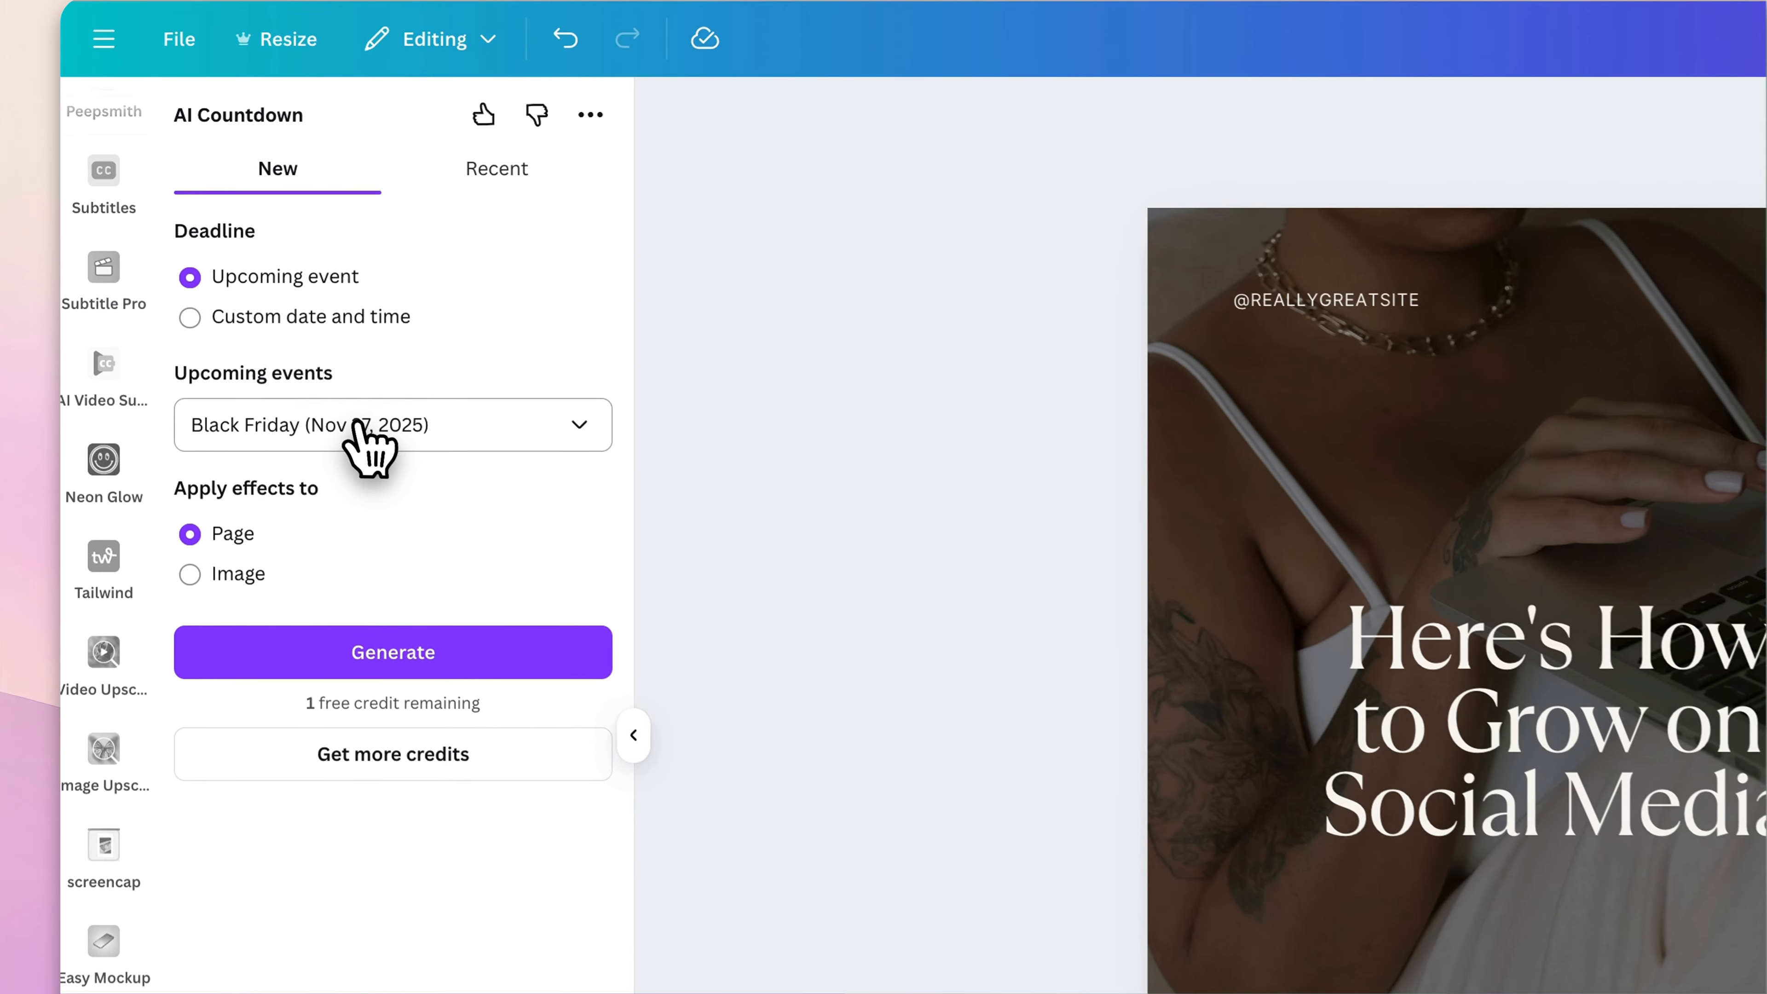
{"action": "left_click", "coordinate": [261, 313]}
{"action": "scroll", "coordinate": [287, 469], "scroll_direction": "up", "scroll_amount": 1}
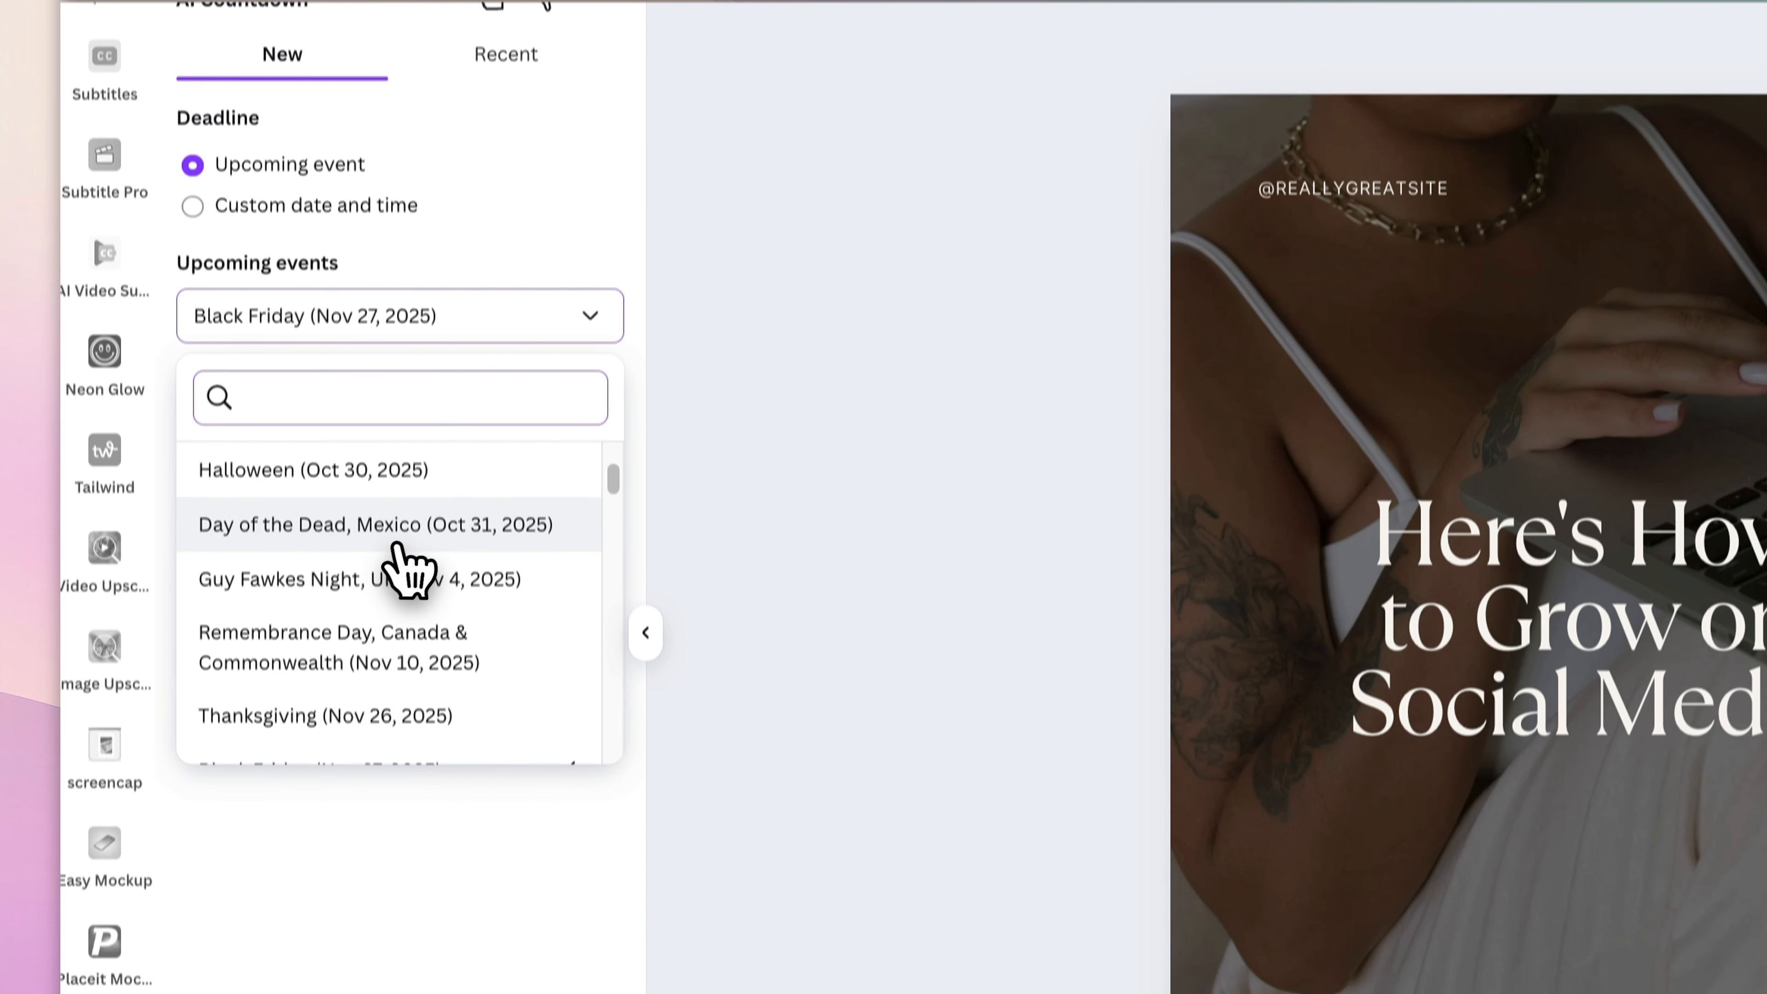
{"action": "scroll", "coordinate": [431, 581], "scroll_direction": "down", "scroll_amount": 10}
{"action": "scroll", "coordinate": [431, 585], "scroll_direction": "up", "scroll_amount": 10}
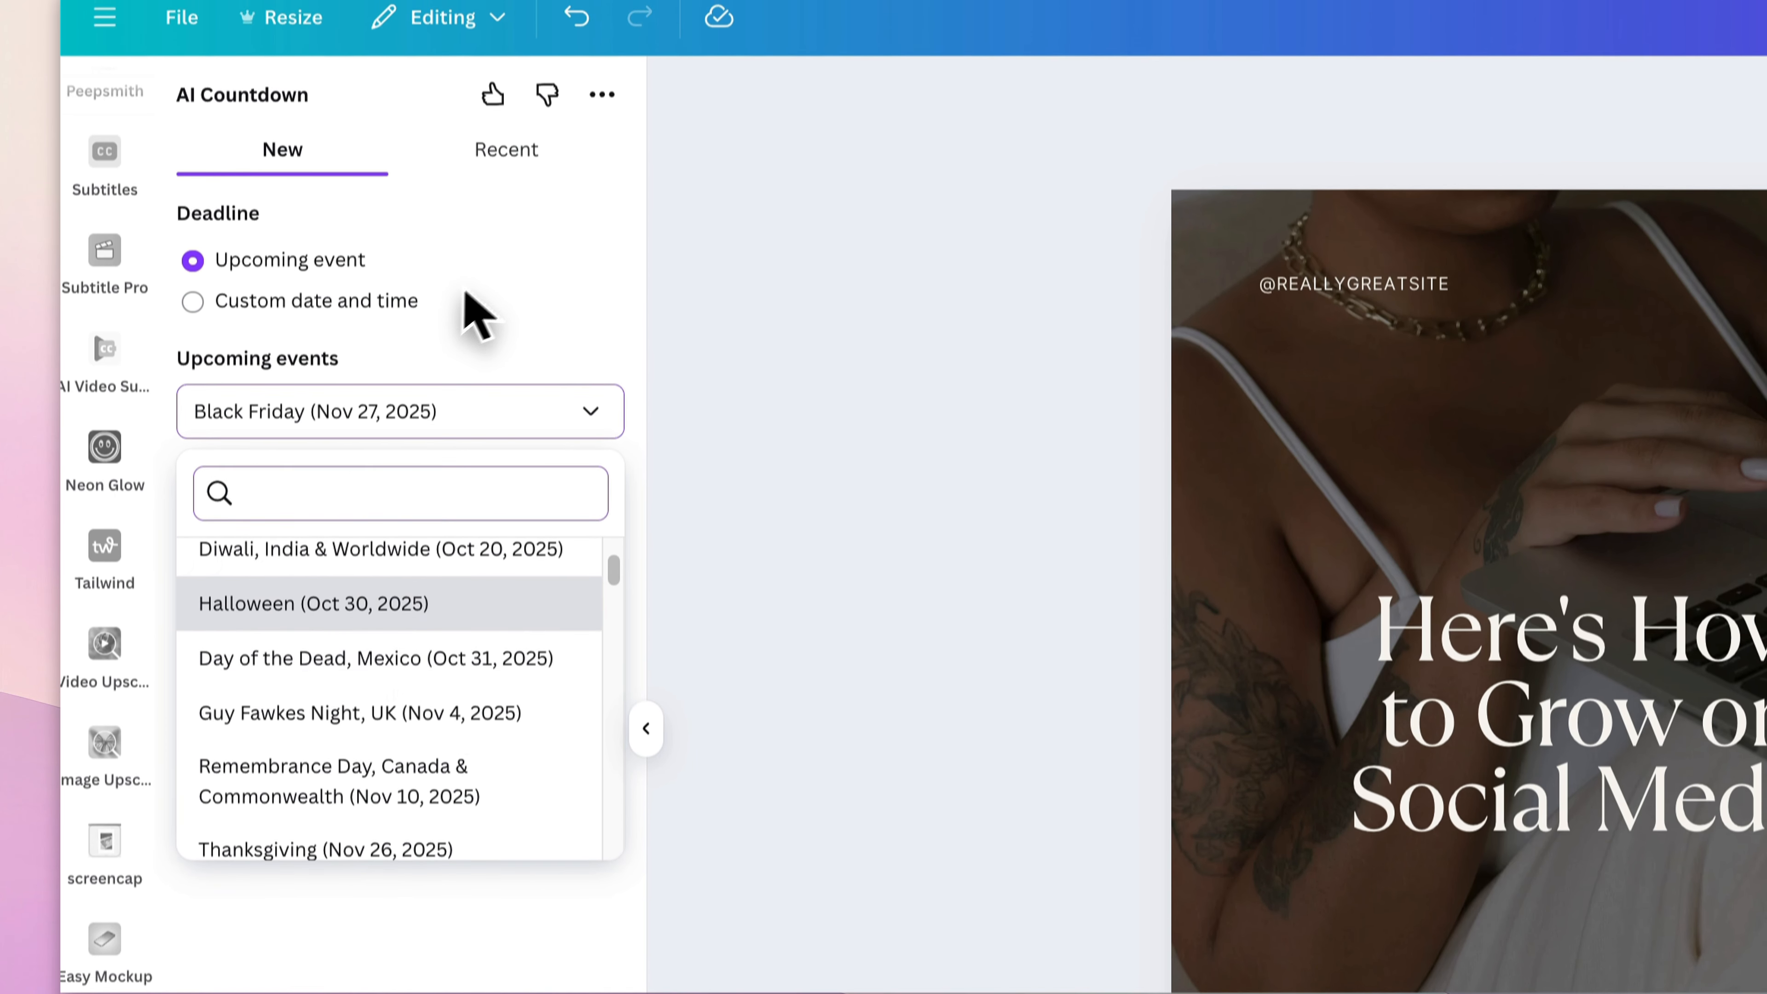
{"action": "left_click", "coordinate": [473, 317]}
{"action": "left_click", "coordinate": [344, 301]}
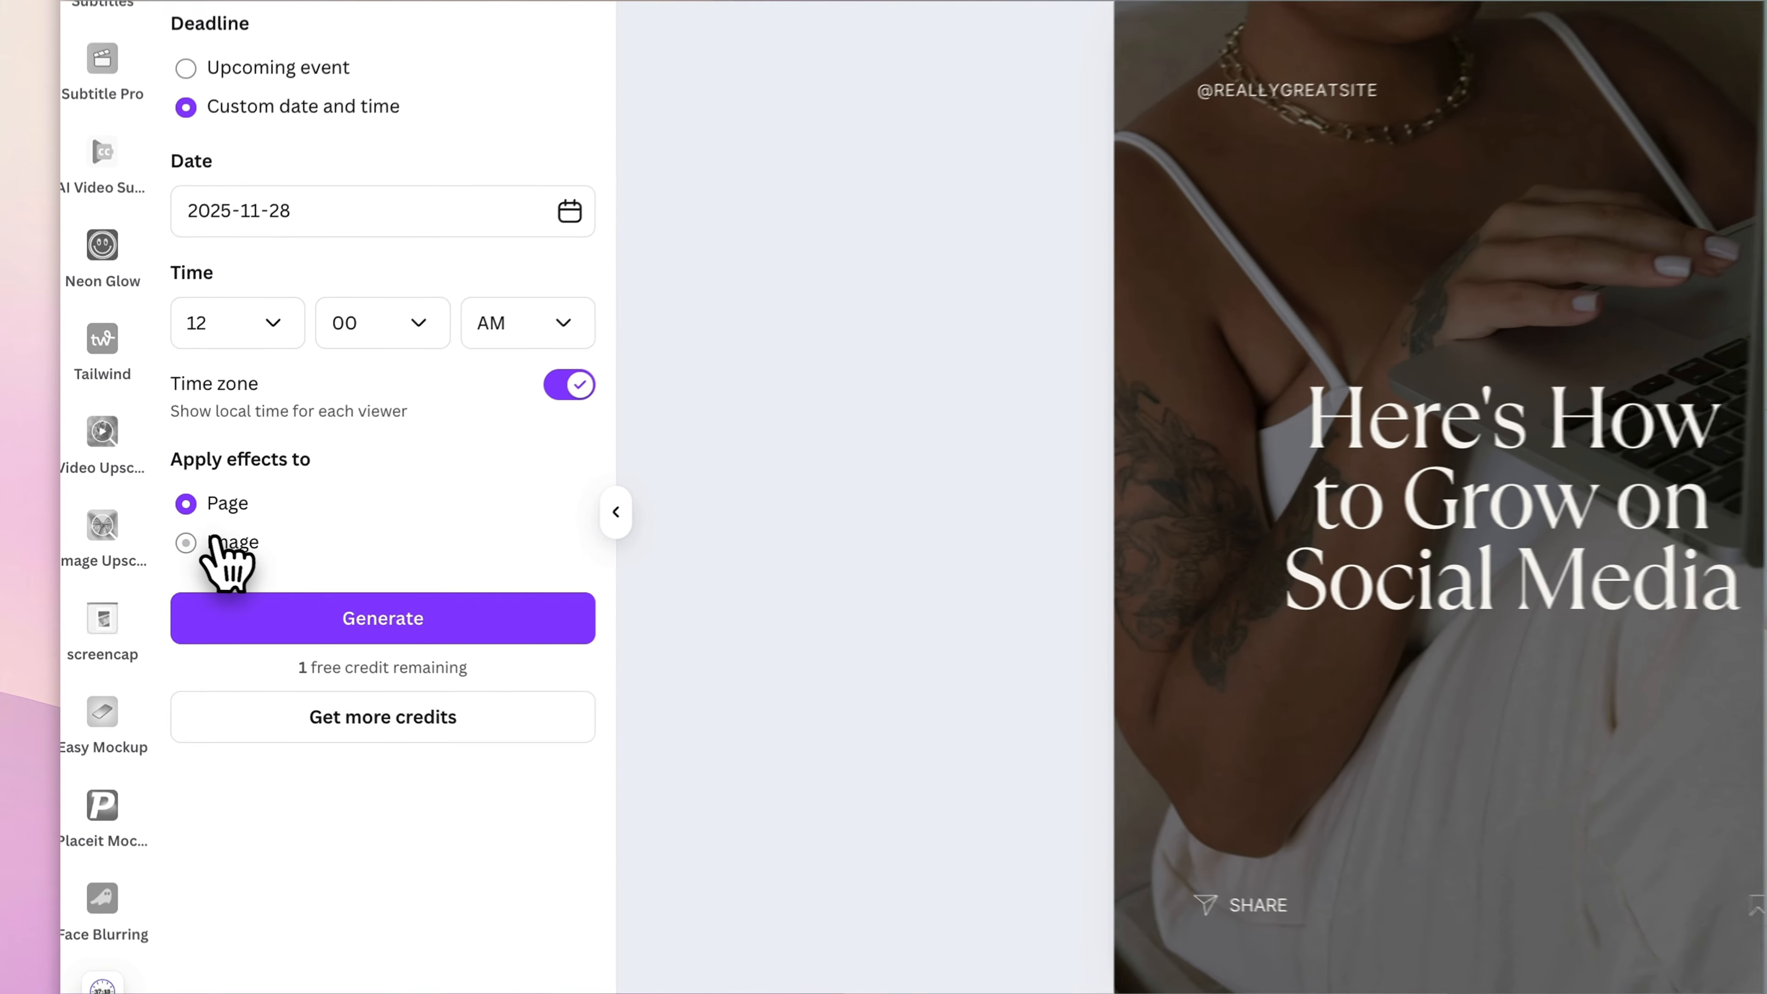
{"action": "left_click", "coordinate": [173, 545]}
{"action": "key", "text": "Up"}
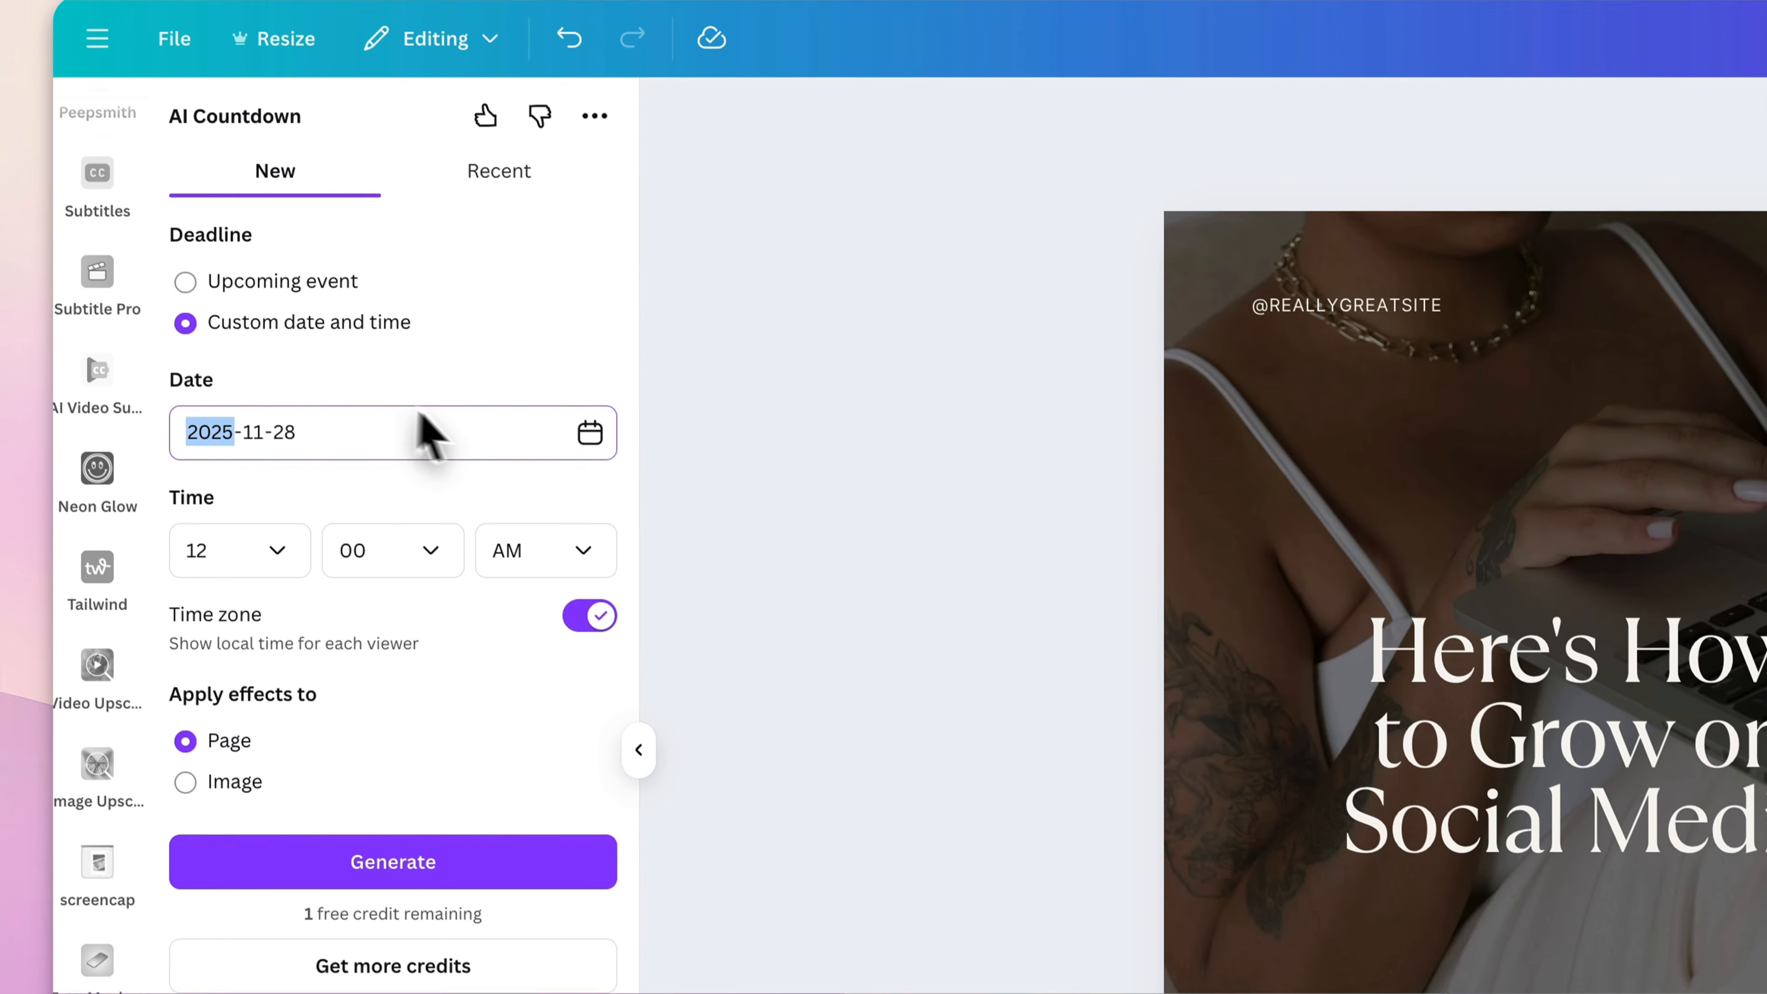
{"action": "left_click", "coordinate": [311, 42]}
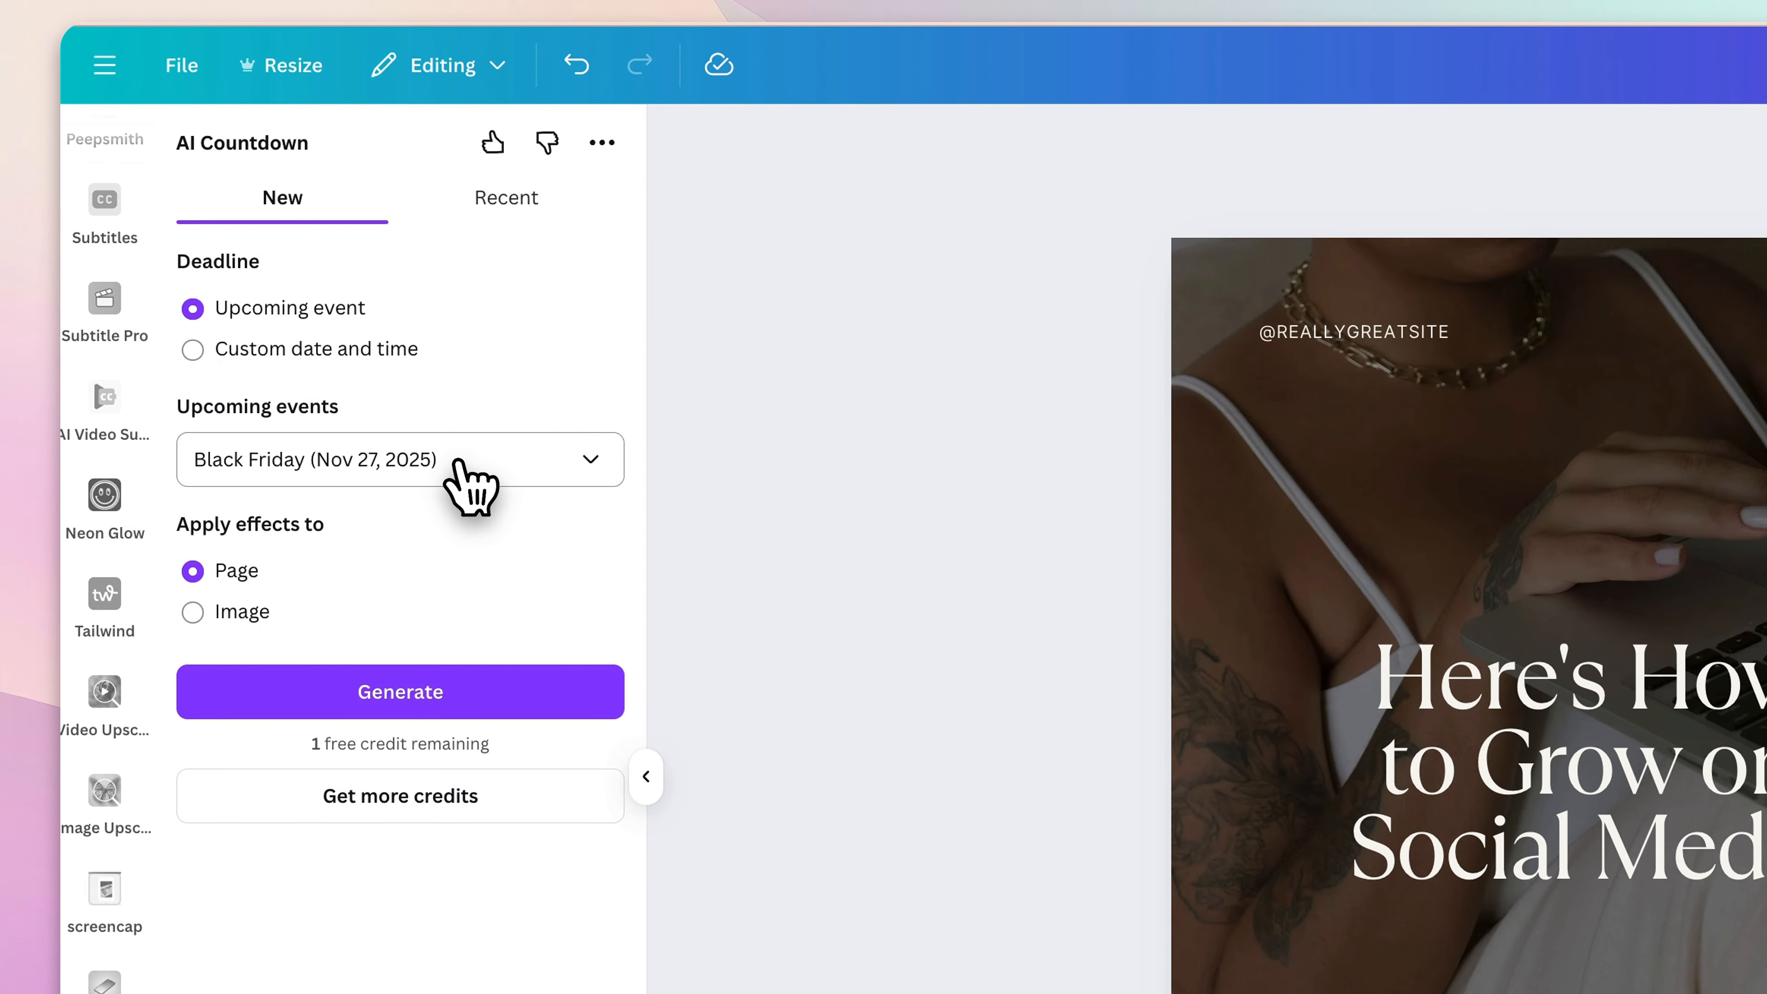
Generate a countdown to Halloween (Oct 30, 2025) for the page and move it up near the top of page 2.
{"action": "left_click", "coordinate": [470, 480]}
{"action": "scroll", "coordinate": [426, 553], "scroll_direction": "up", "scroll_amount": 4}
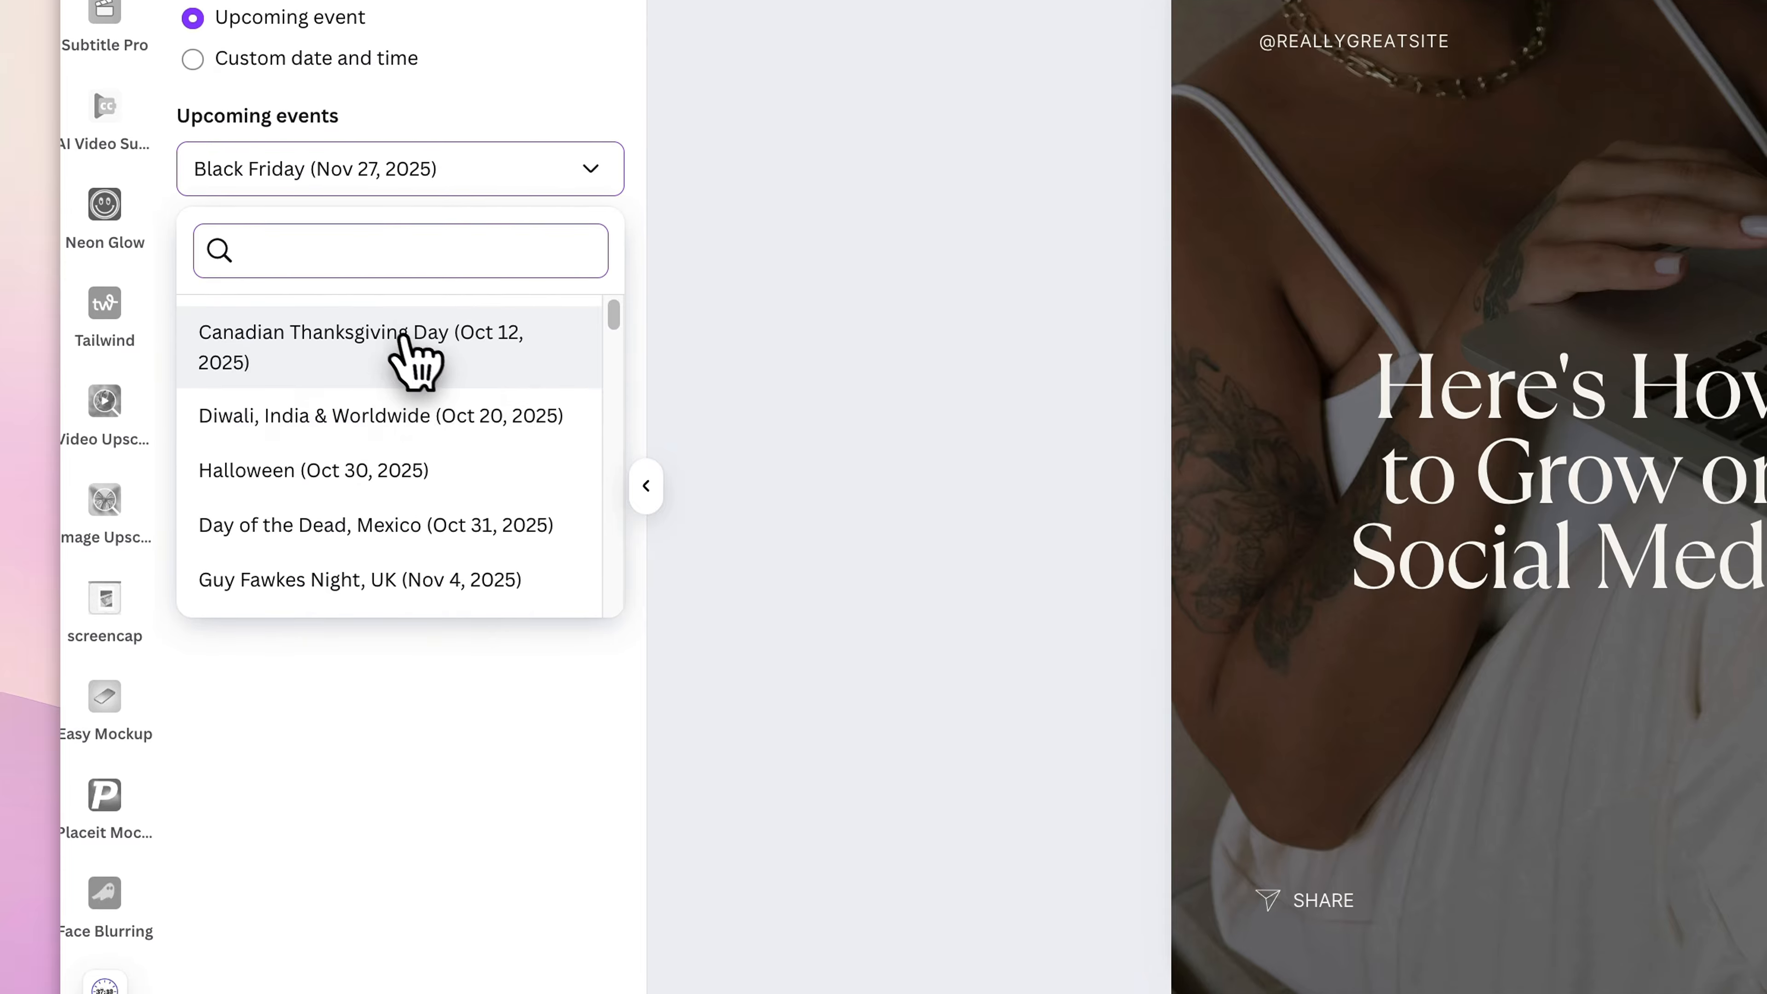
{"action": "left_click", "coordinate": [484, 478]}
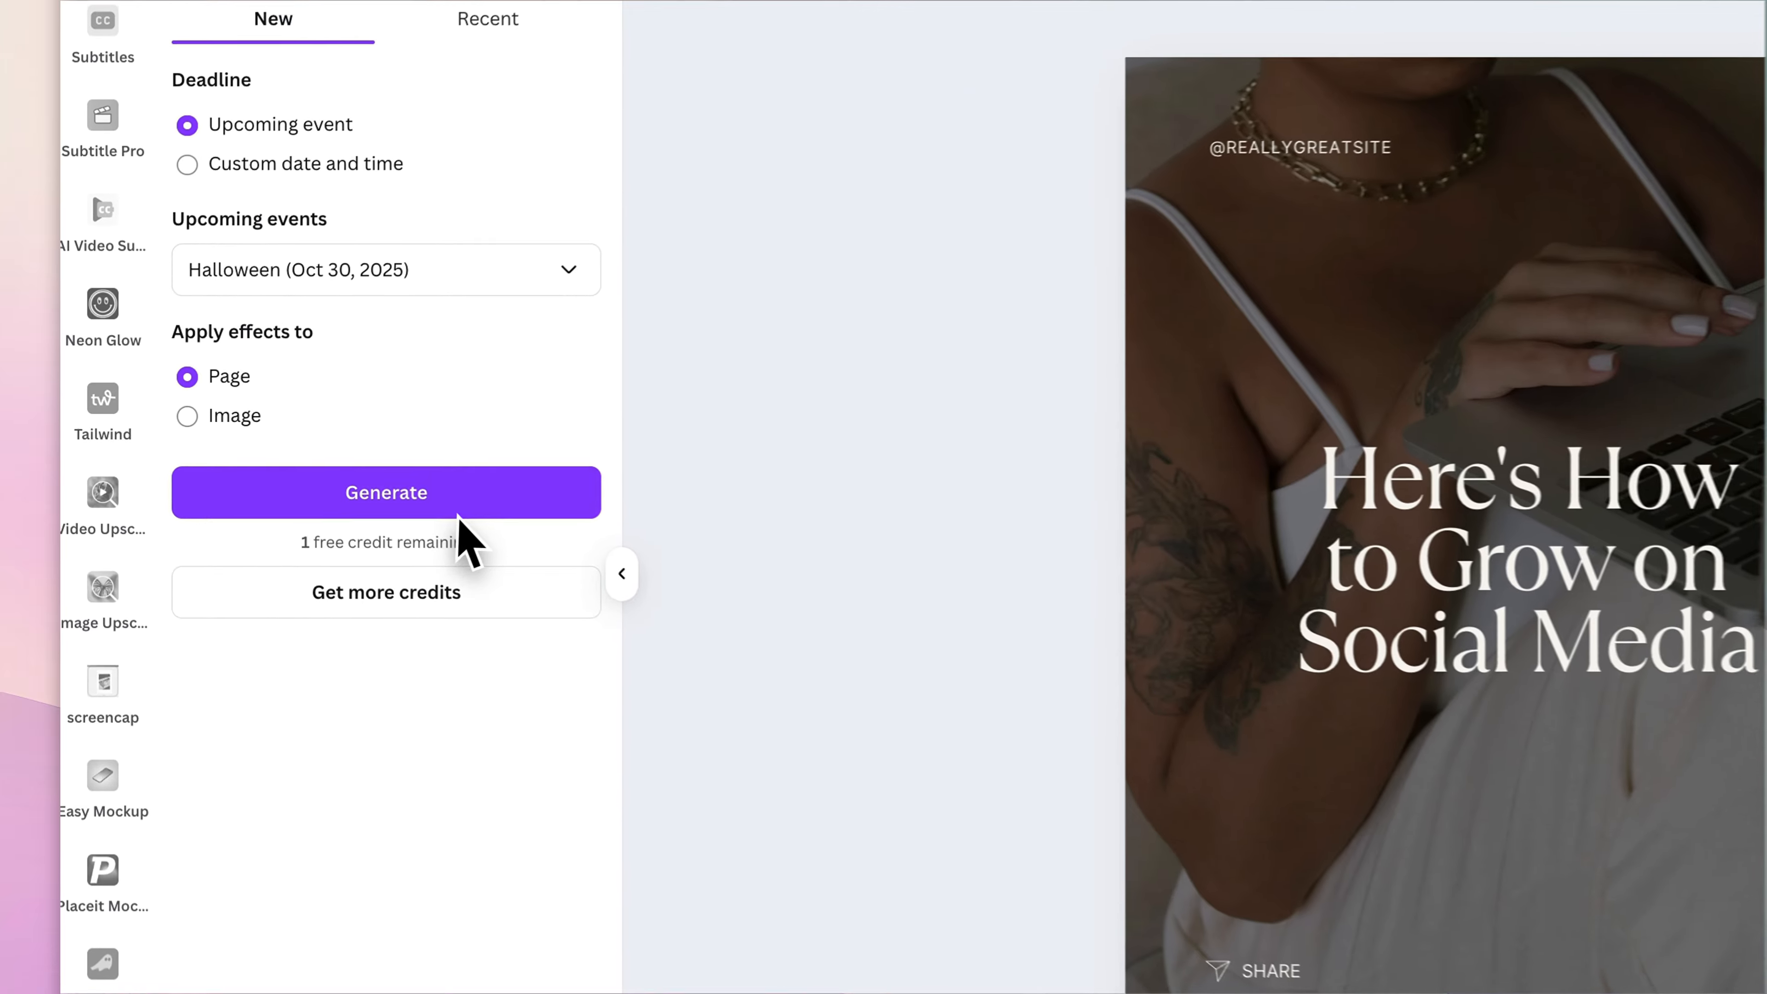
{"action": "left_click", "coordinate": [380, 480]}
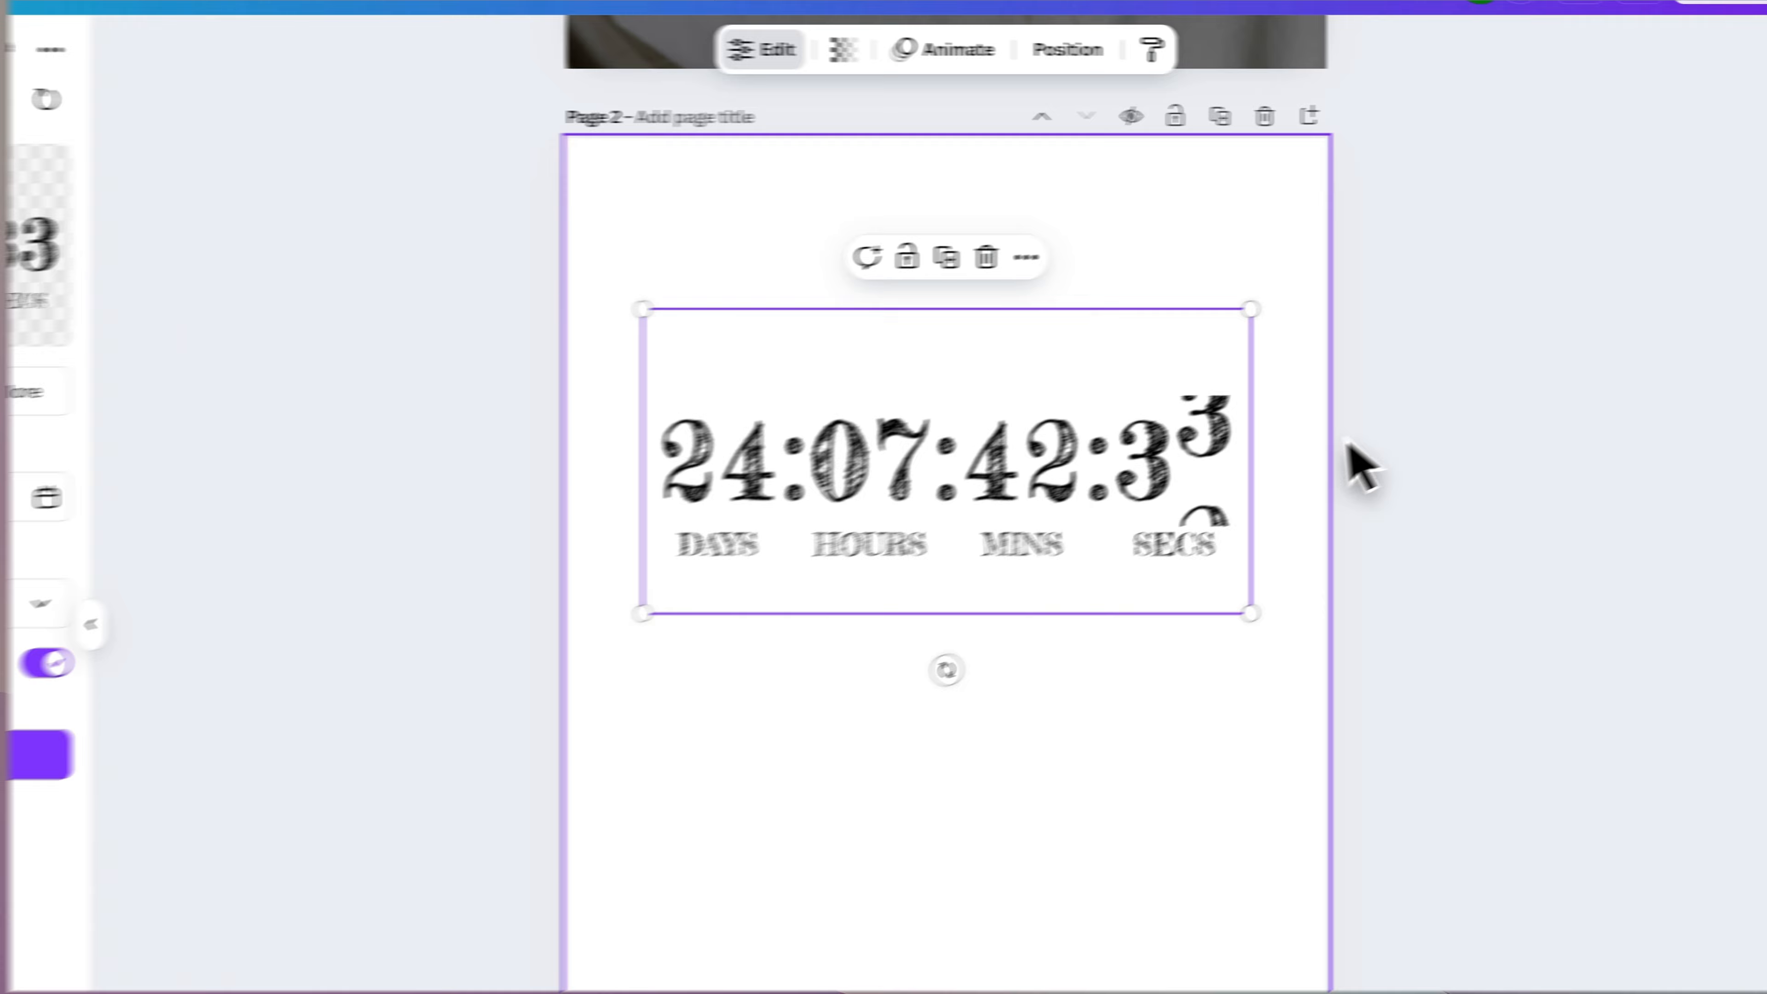
{"action": "left_click_drag", "start_coordinate": [1071, 407], "coordinate": [1071, 292]}
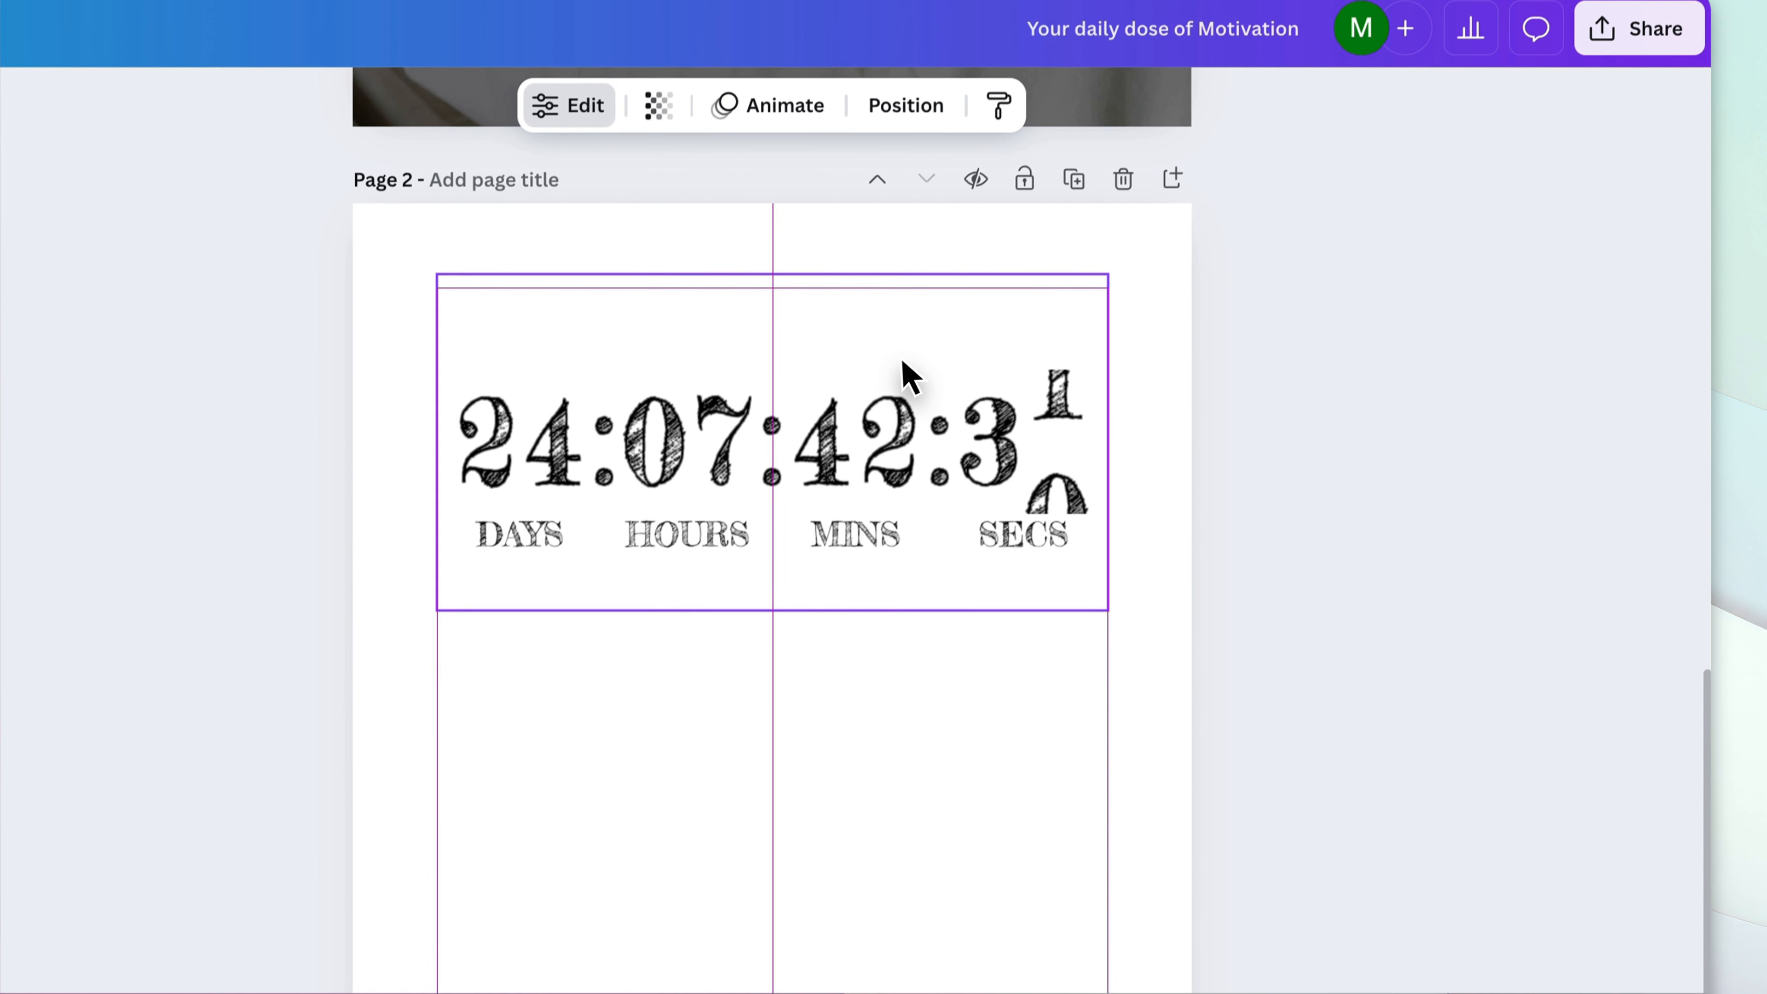
{"action": "left_click_drag", "start_coordinate": [904, 376], "coordinate": [904, 372]}
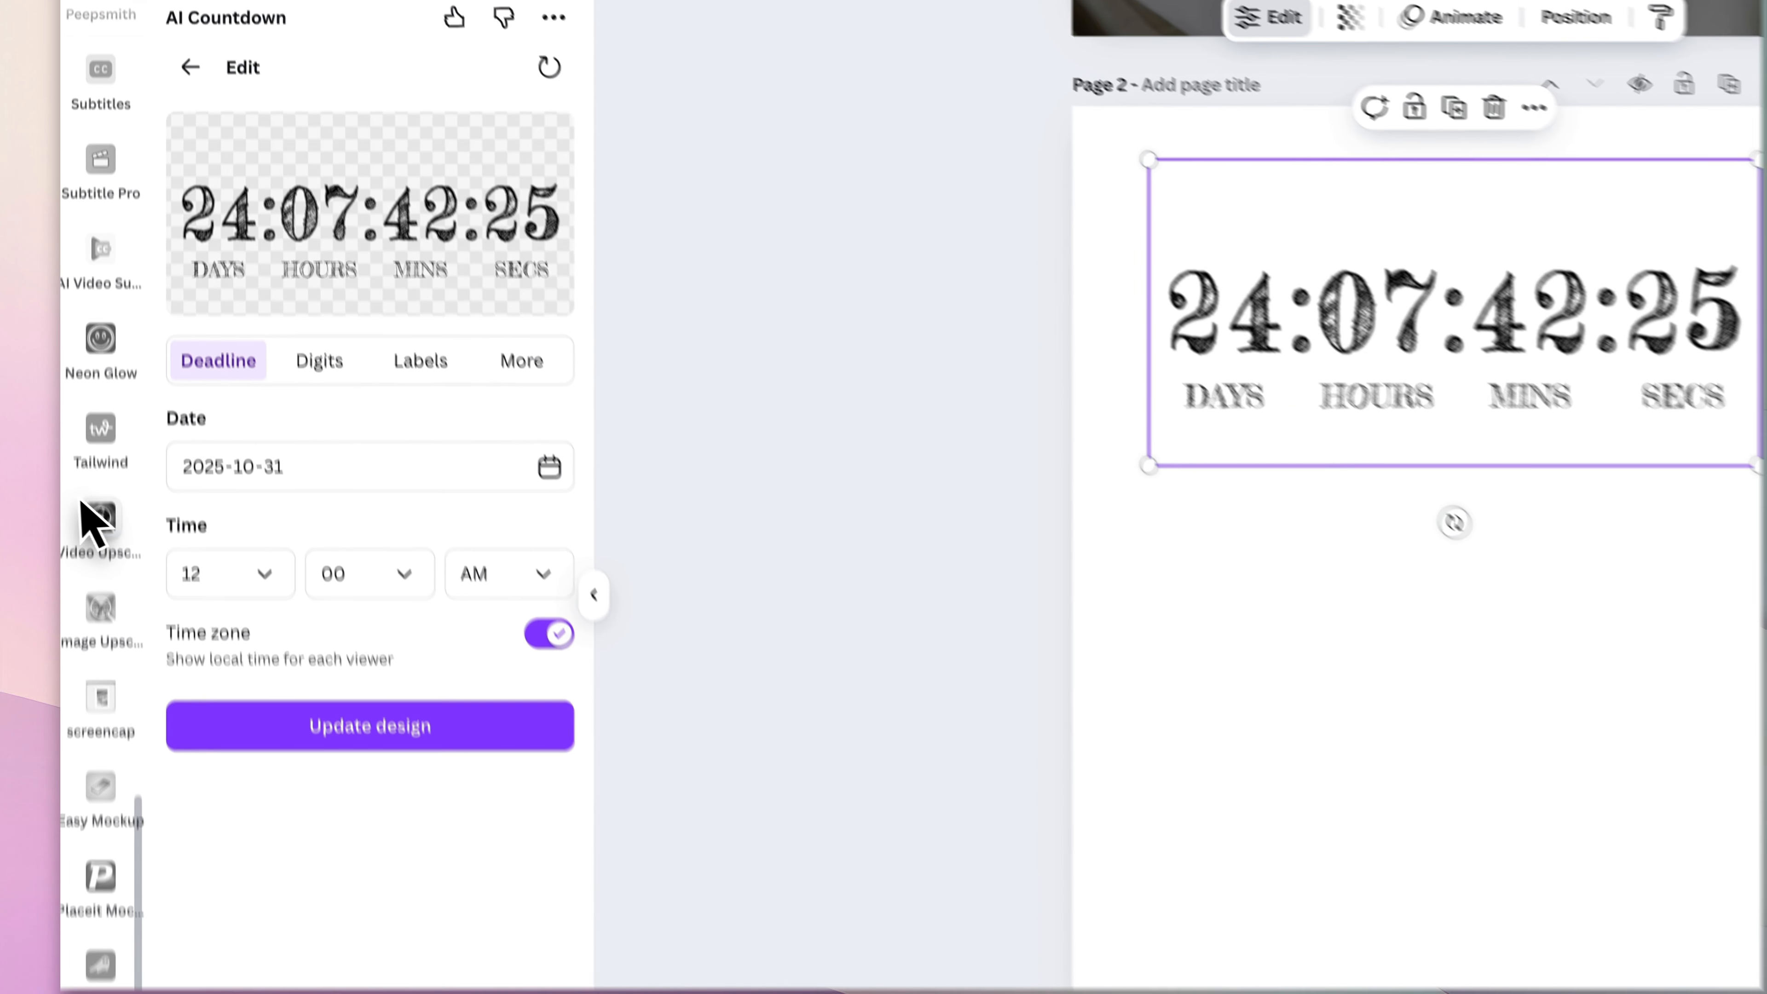
Style the countdown digits with the Recommended font category, the Creepster font and an orange colour.
{"action": "left_click", "coordinate": [250, 353]}
{"action": "left_click", "coordinate": [229, 545]}
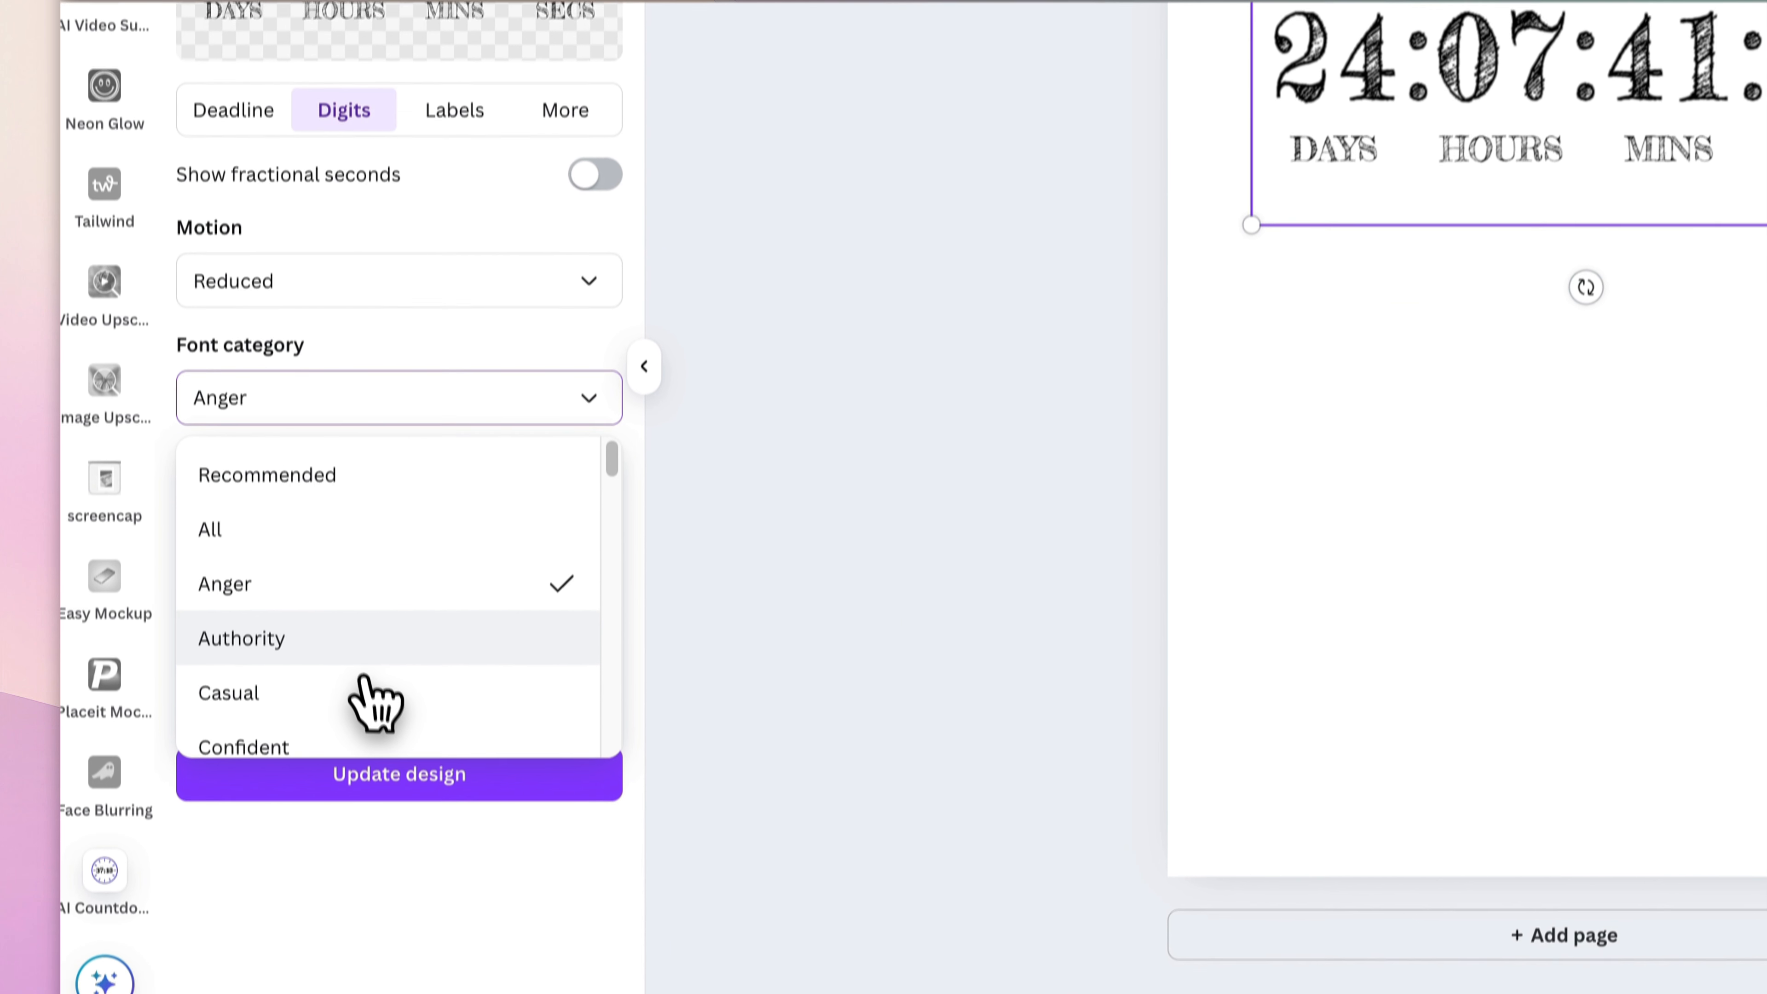
{"action": "left_click", "coordinate": [256, 707]}
{"action": "left_click", "coordinate": [390, 347]}
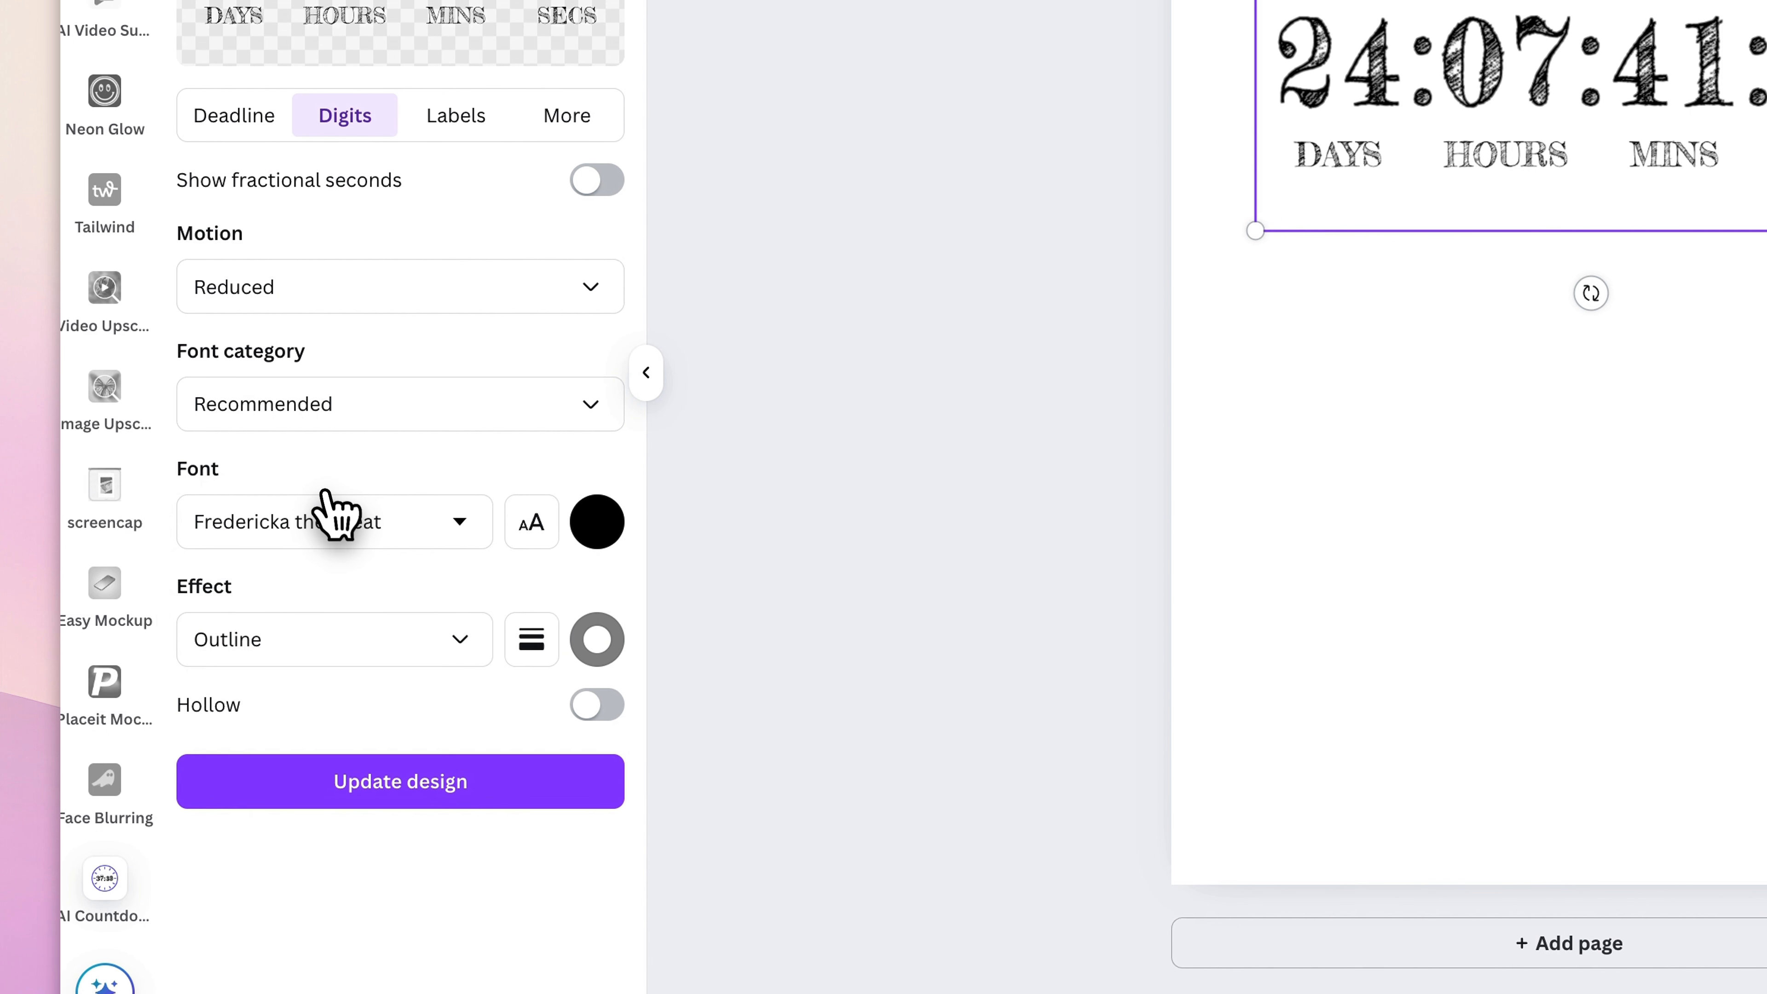
{"action": "left_click", "coordinate": [325, 500]}
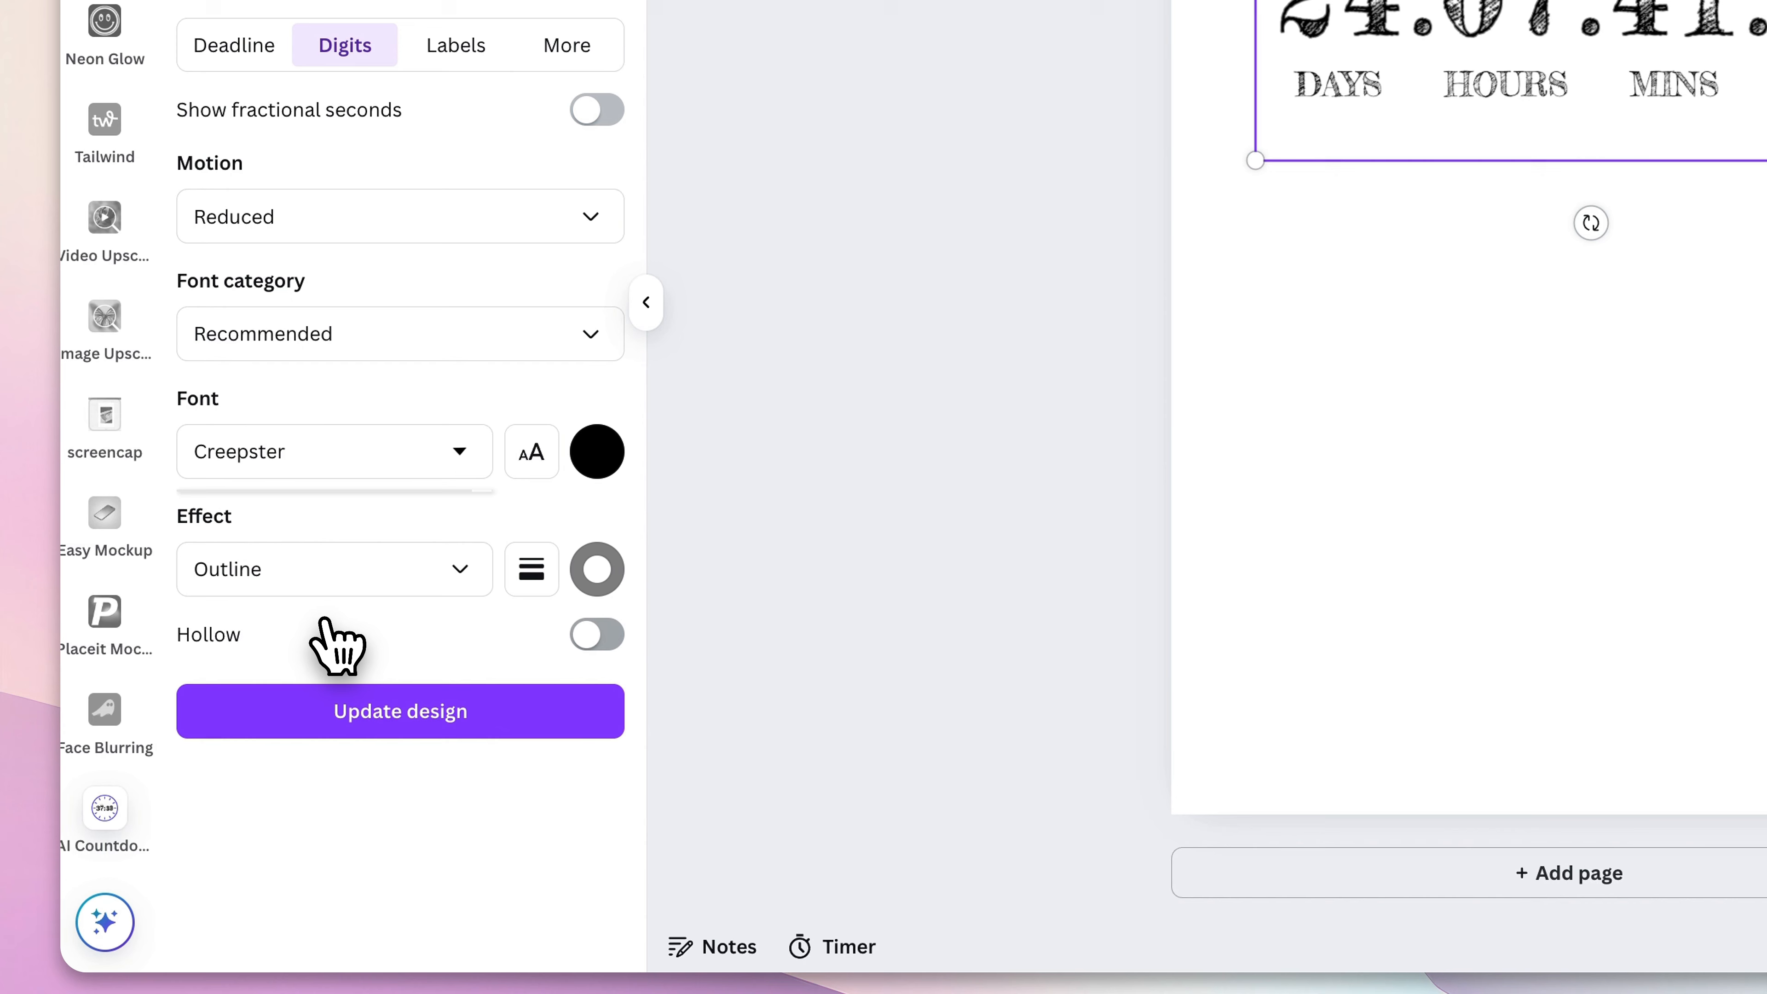
{"action": "left_click", "coordinate": [264, 585]}
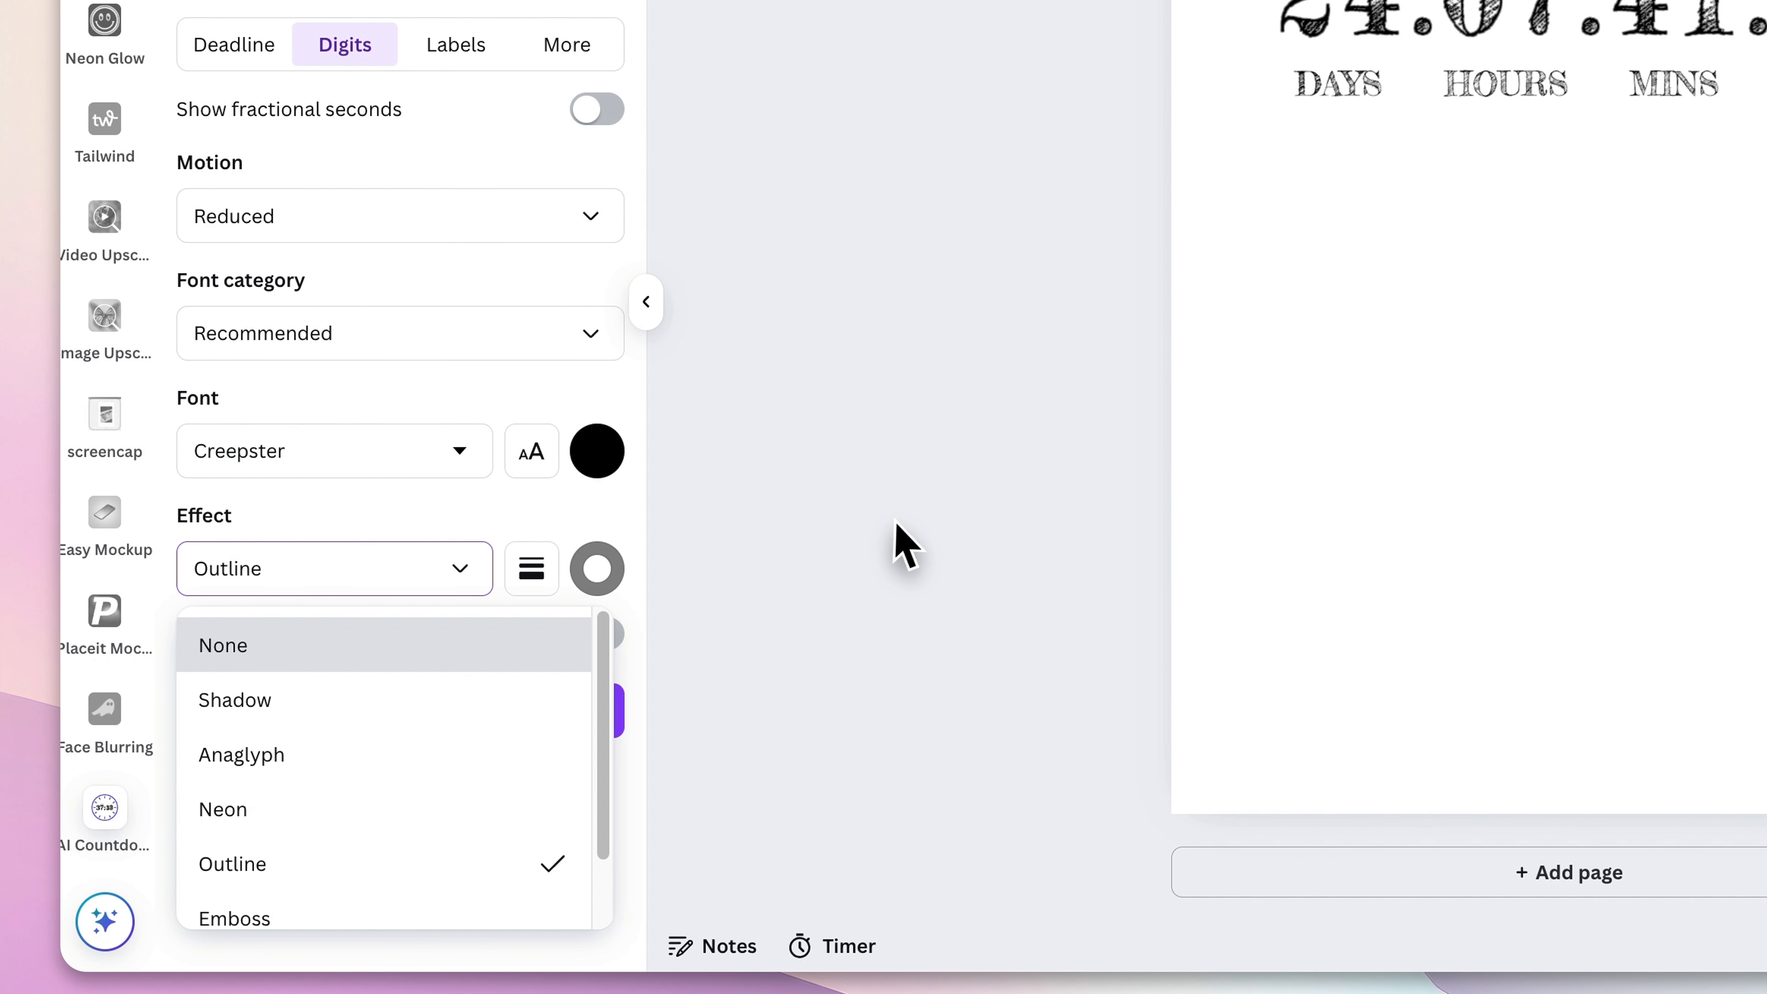
{"action": "left_click", "coordinate": [597, 569]}
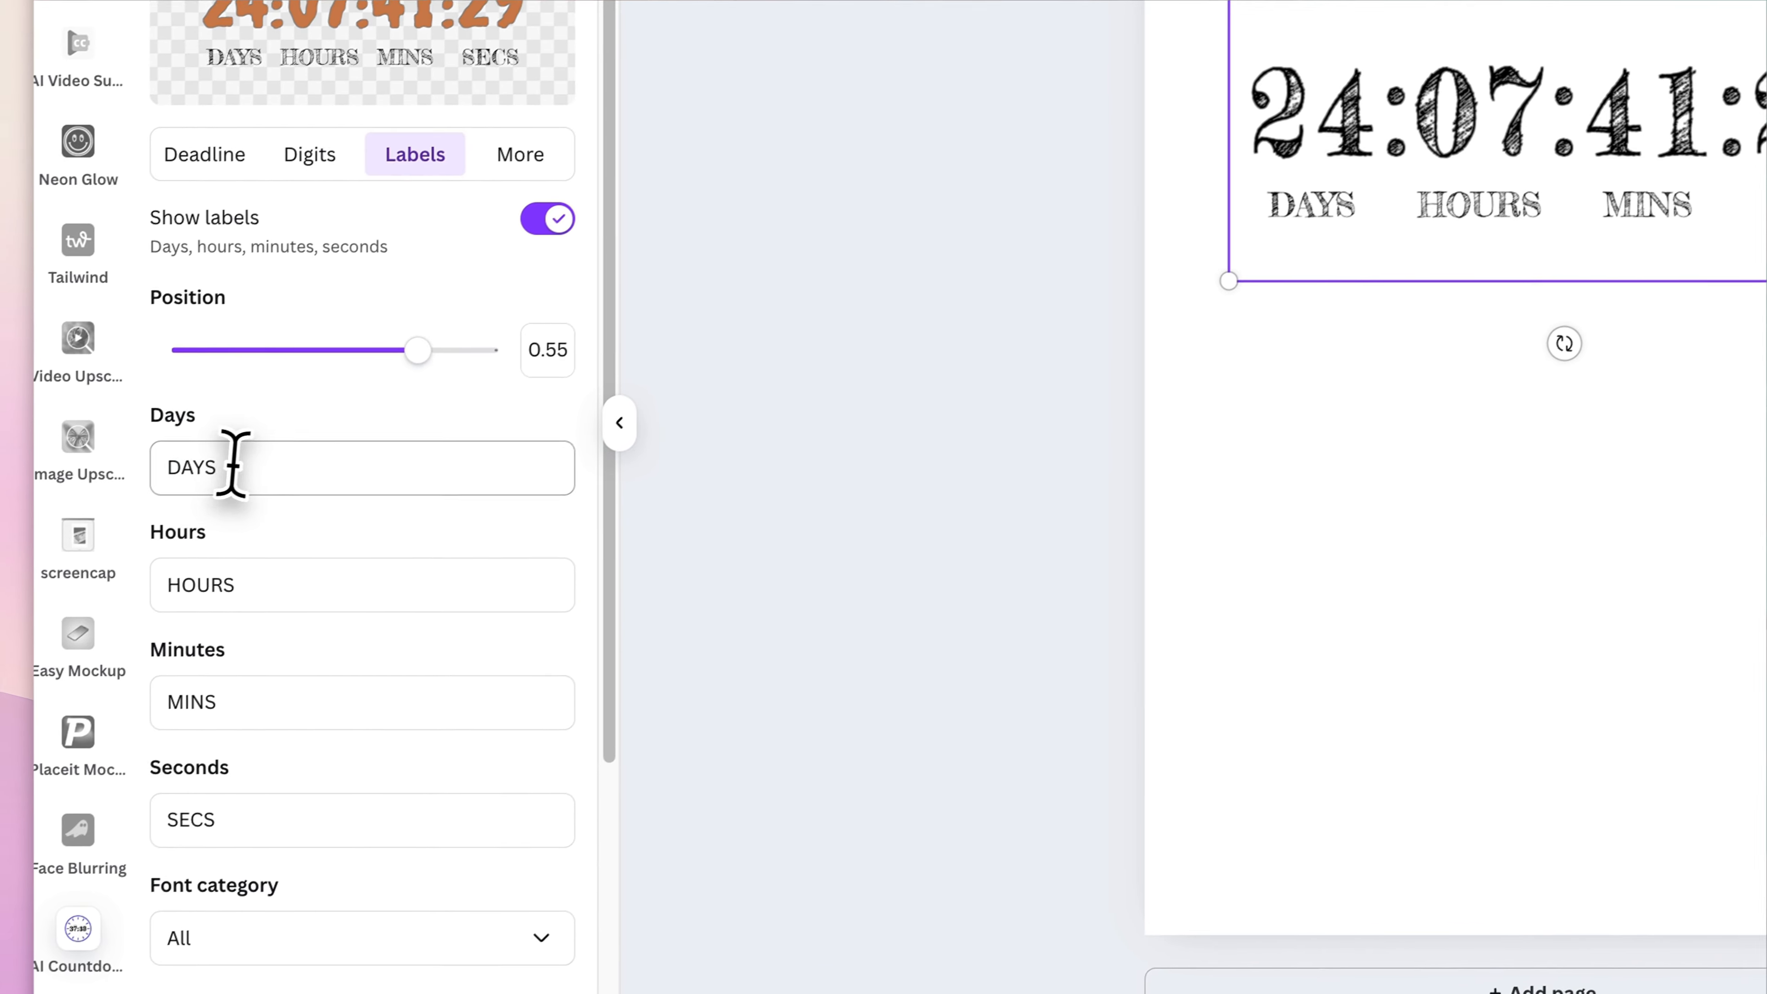
Clear the Days and Hours label texts and update the design with the restyled countdown.
{"action": "double_click", "coordinate": [232, 465]}
{"action": "type", "text": "d"}
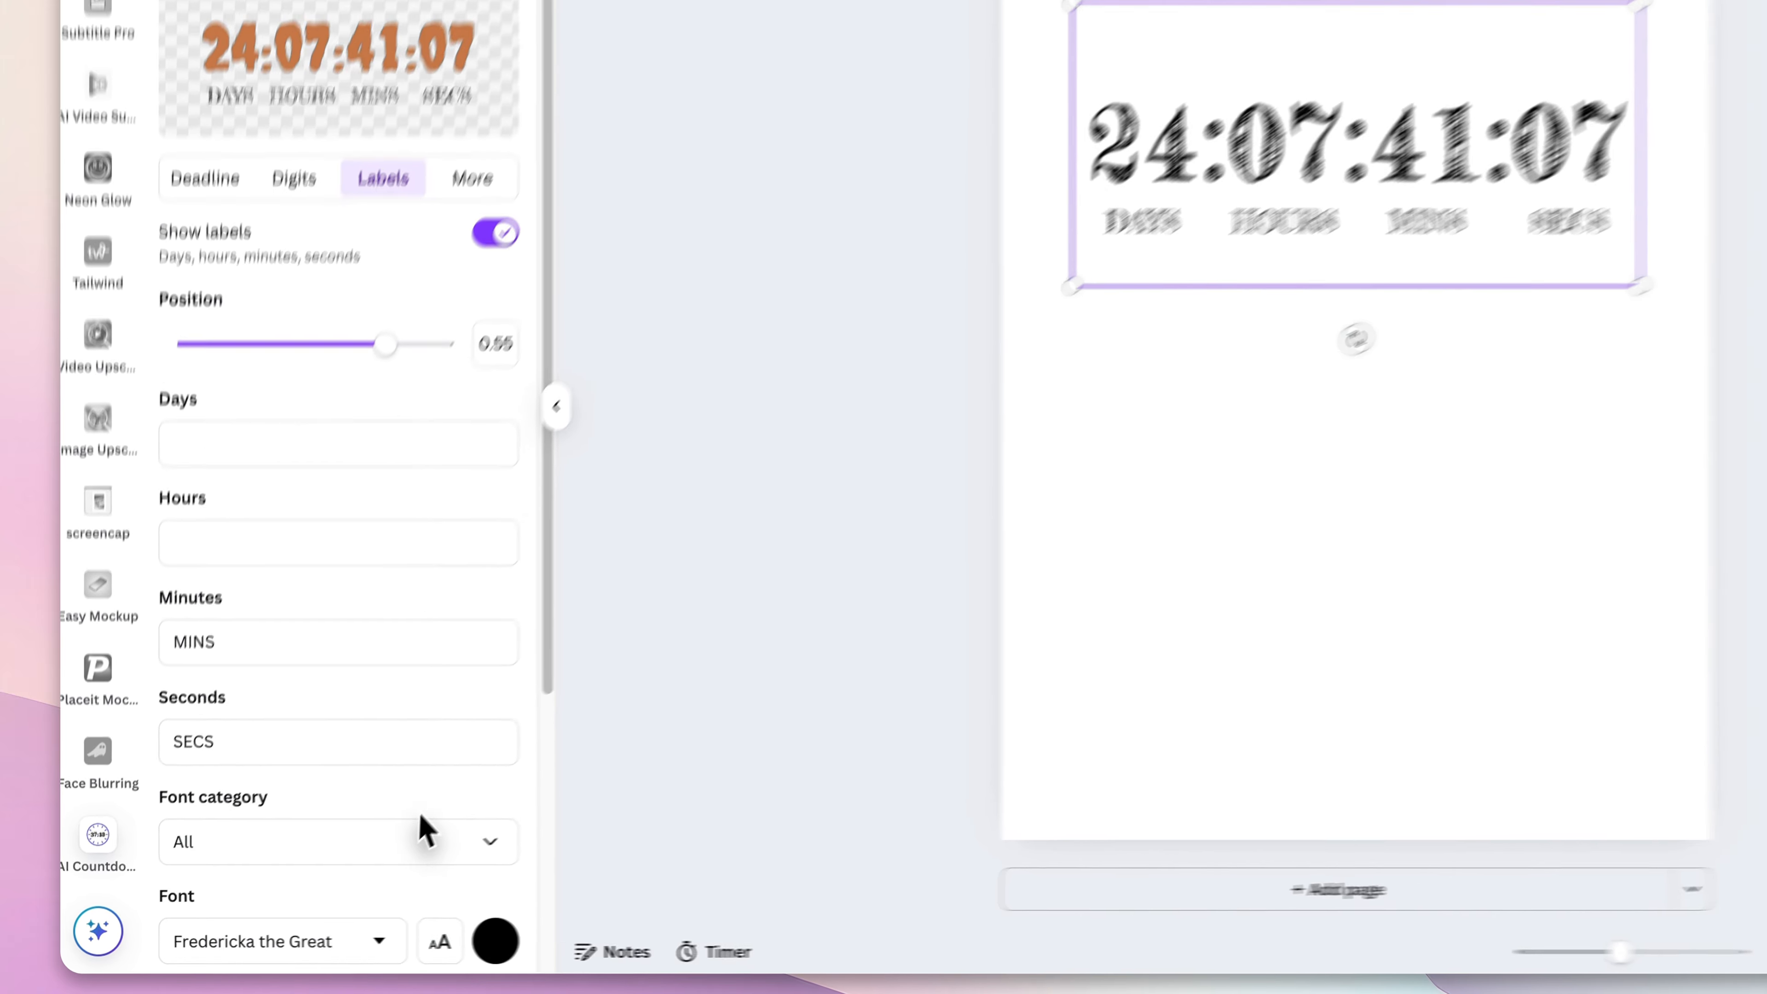
{"action": "scroll", "coordinate": [417, 849], "scroll_direction": "down", "scroll_amount": 5}
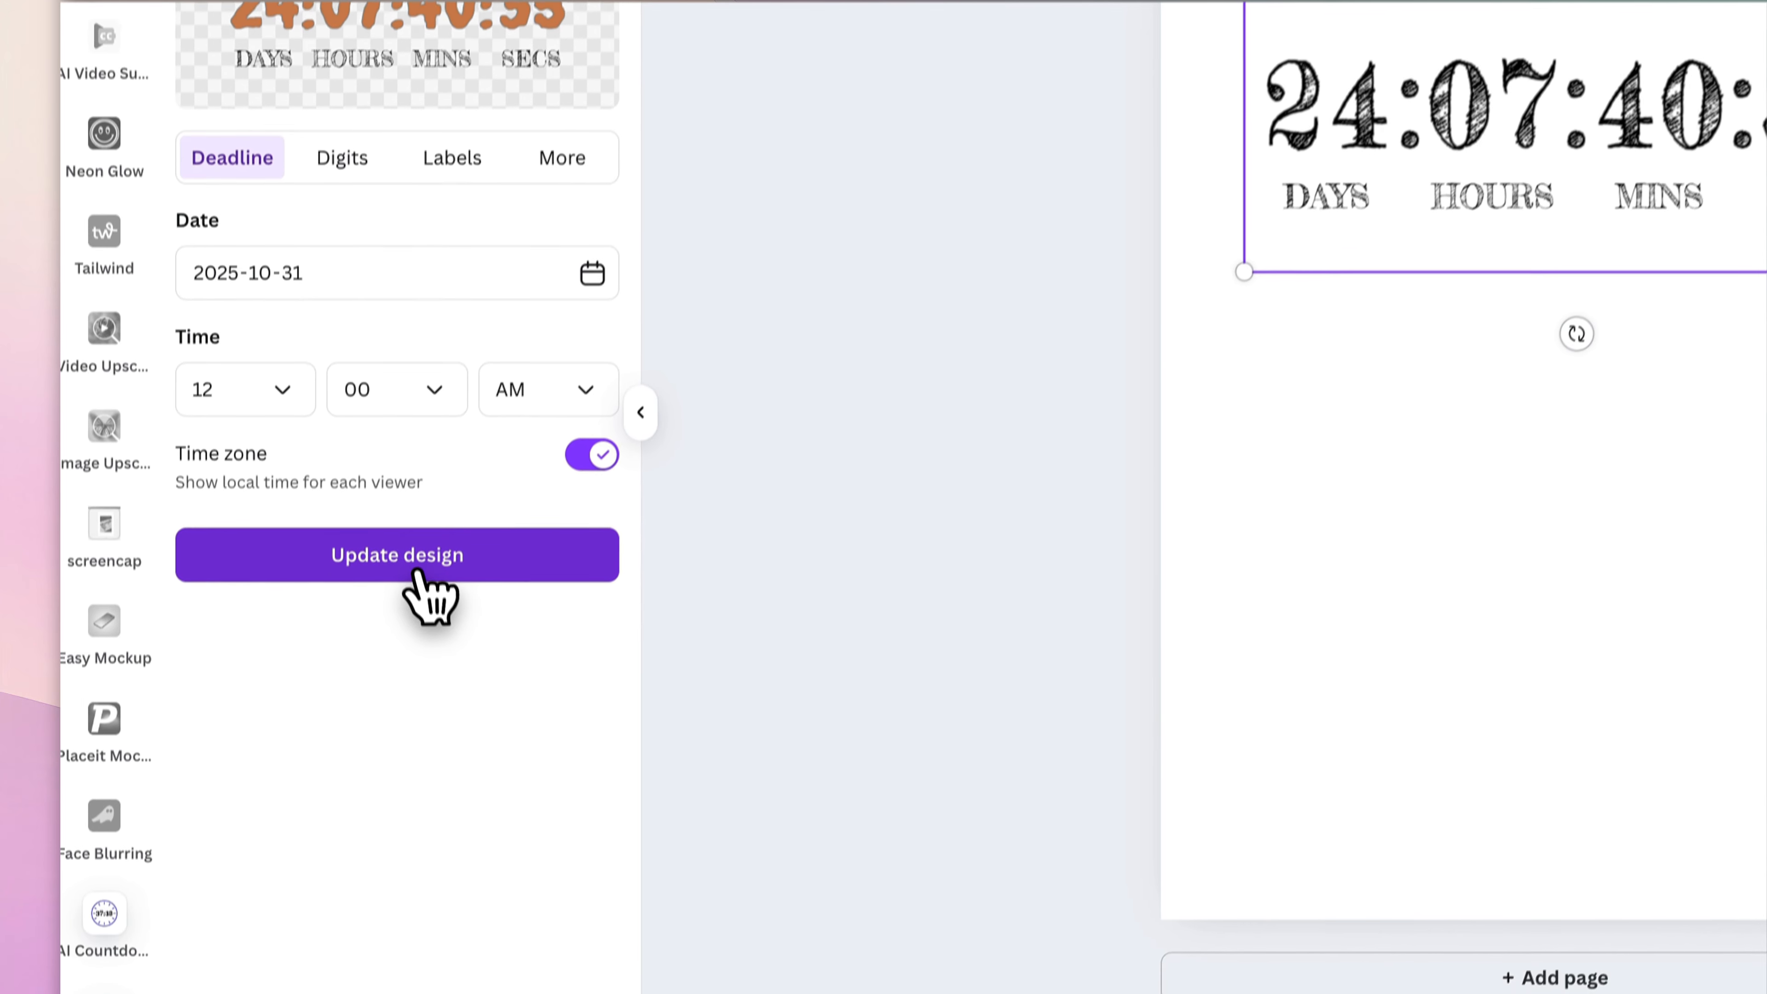
{"action": "left_click", "coordinate": [339, 698]}
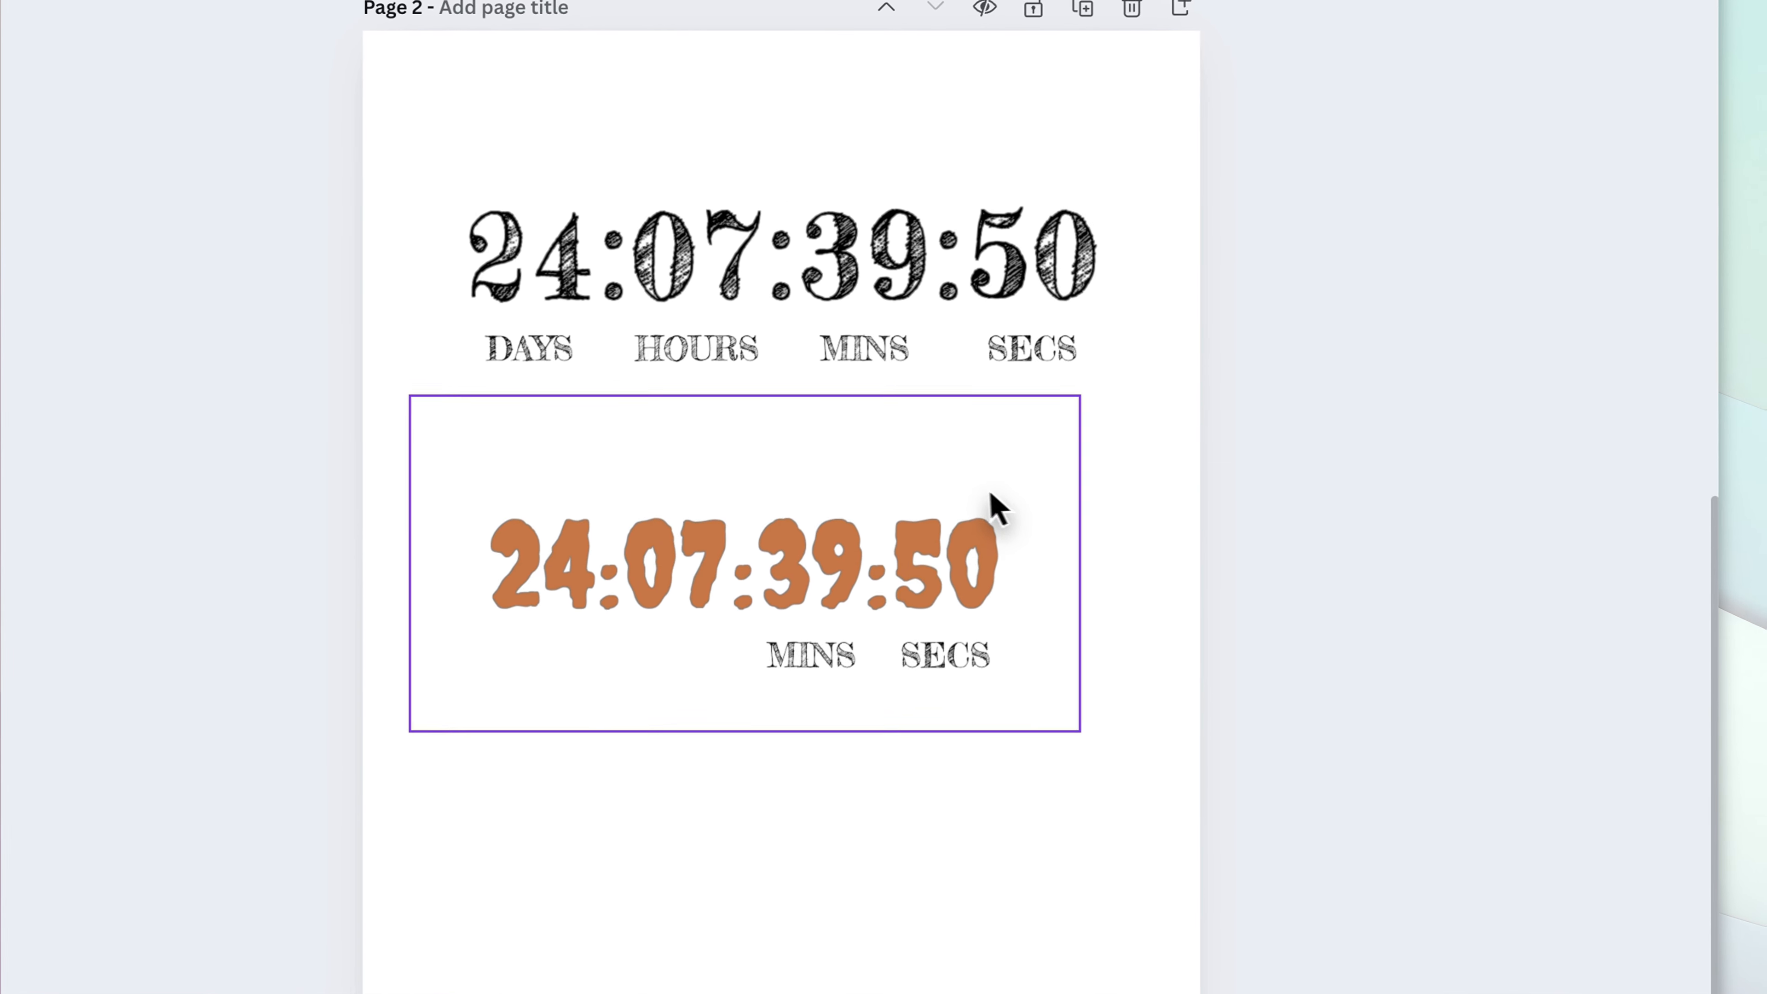
{"action": "left_click", "coordinate": [1290, 532]}
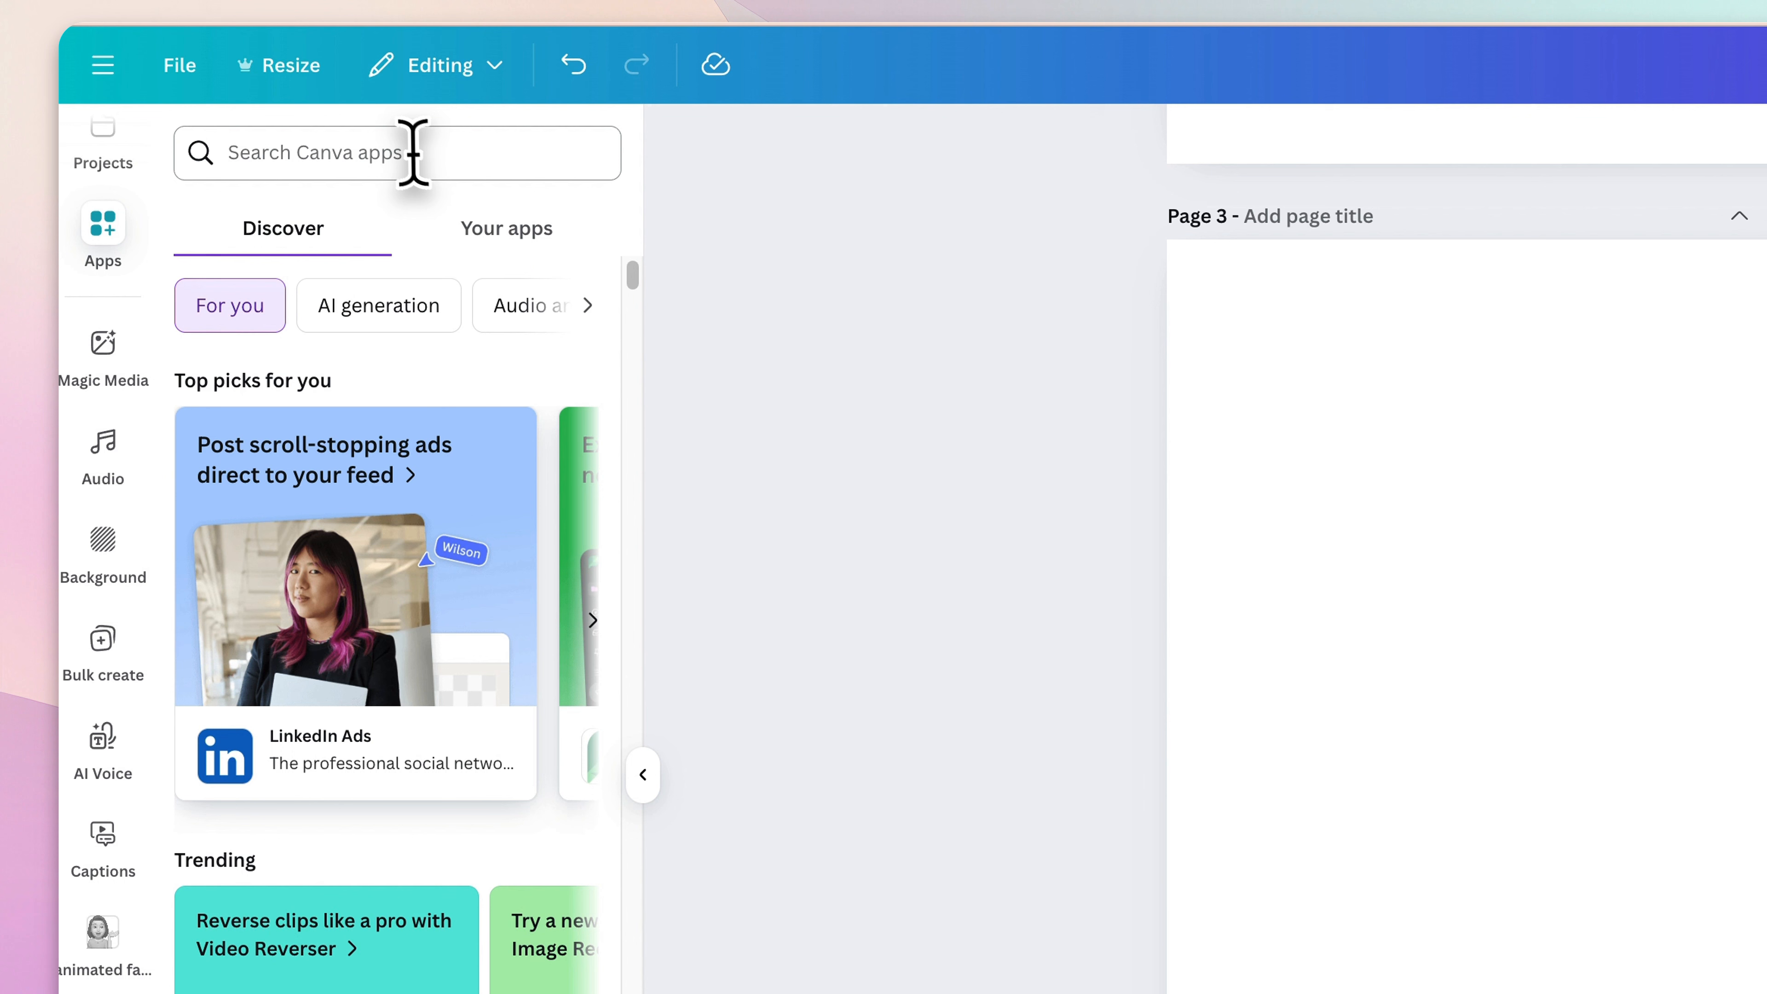
Search the app library for "video captions" and open the Video Captions app.
{"action": "left_click", "coordinate": [413, 151]}
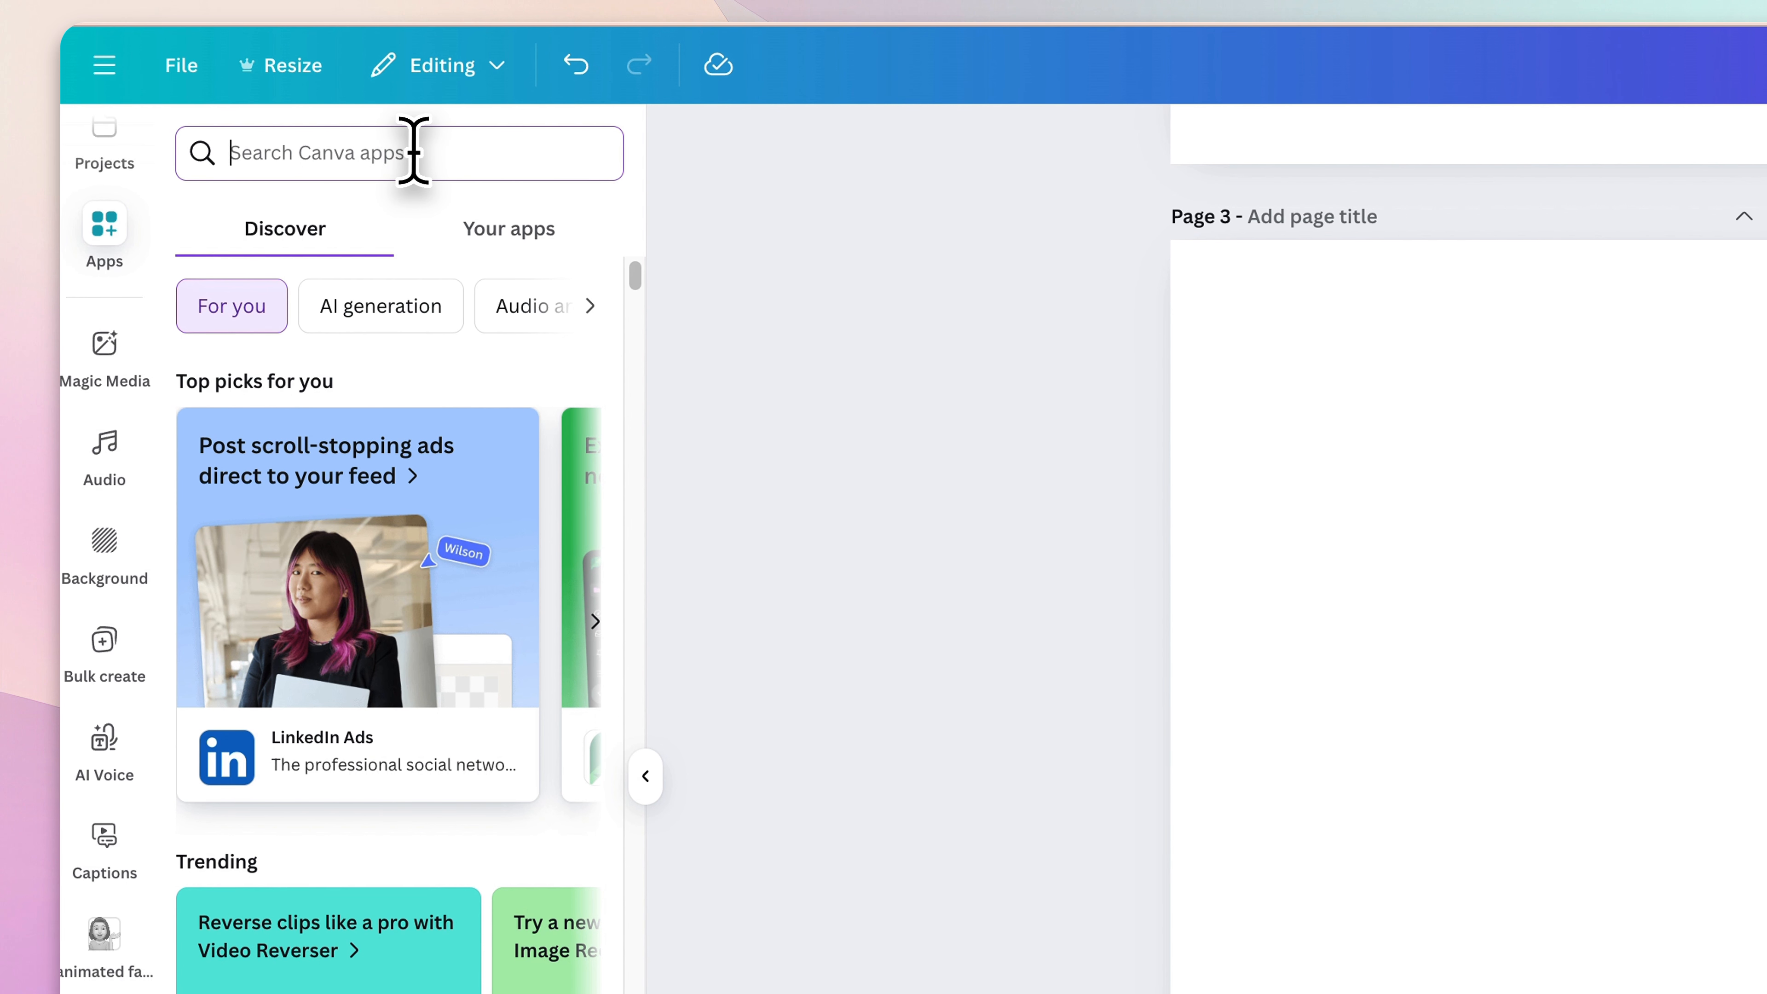
{"action": "type", "text": "video captions"}
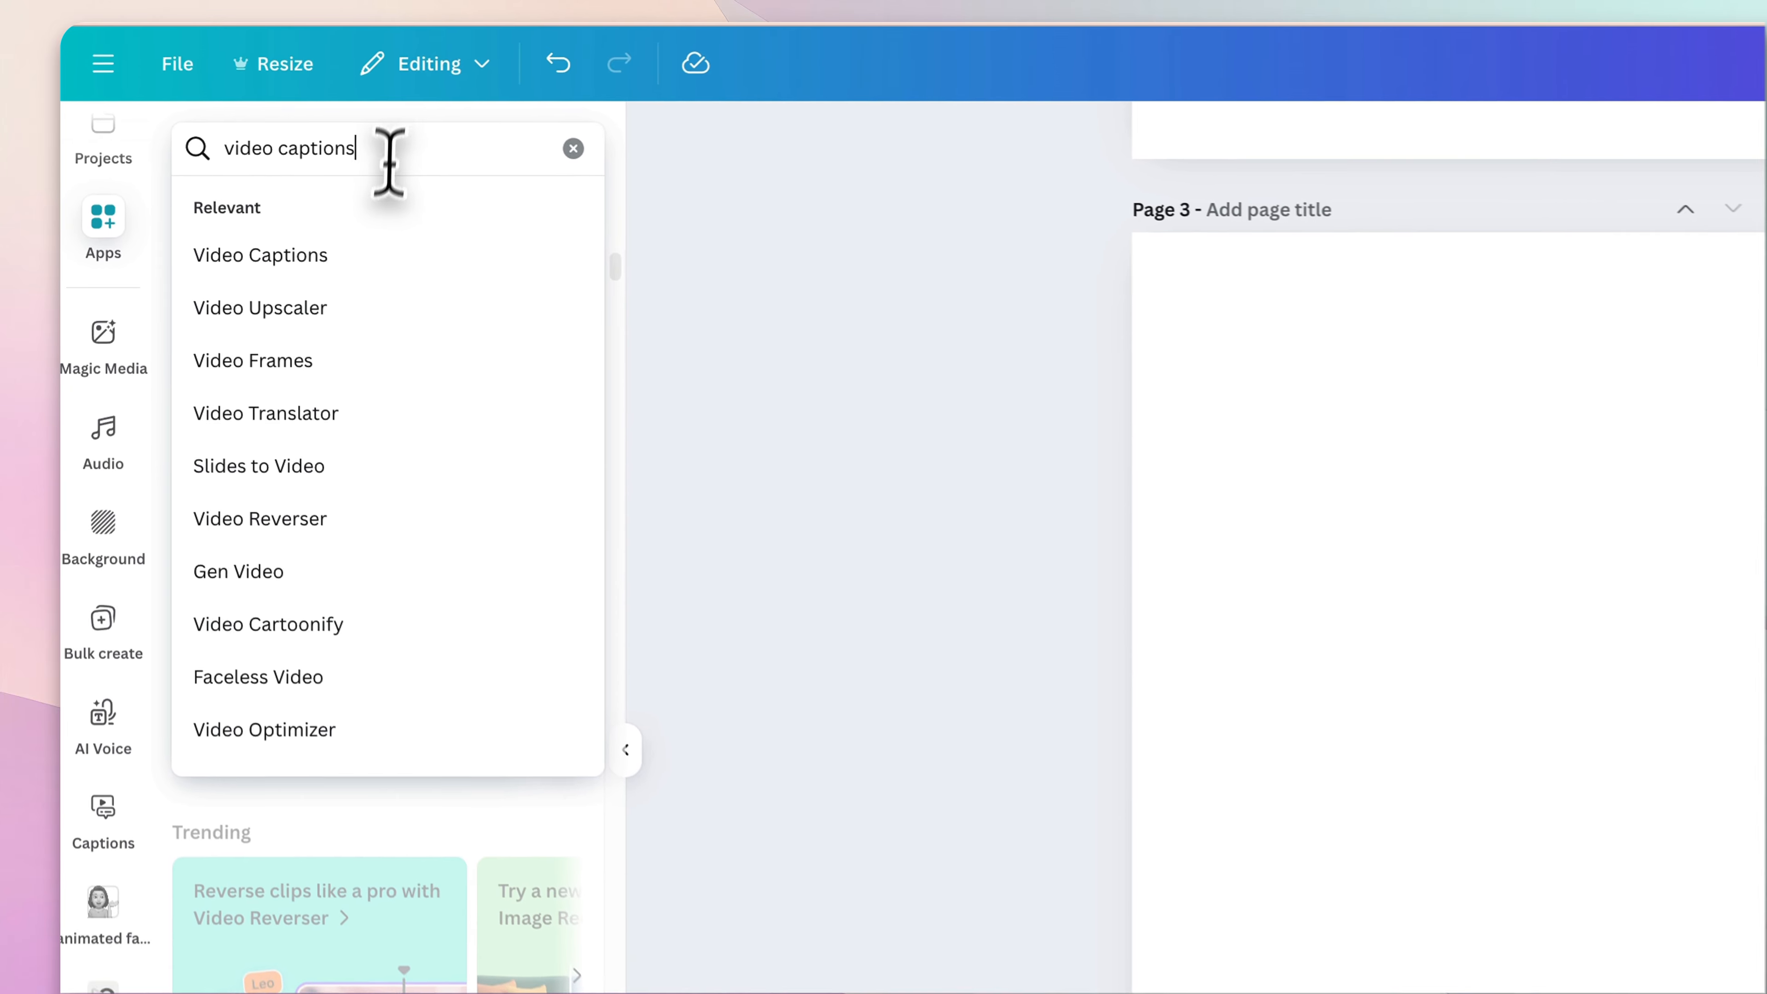
{"action": "left_click", "coordinate": [389, 257]}
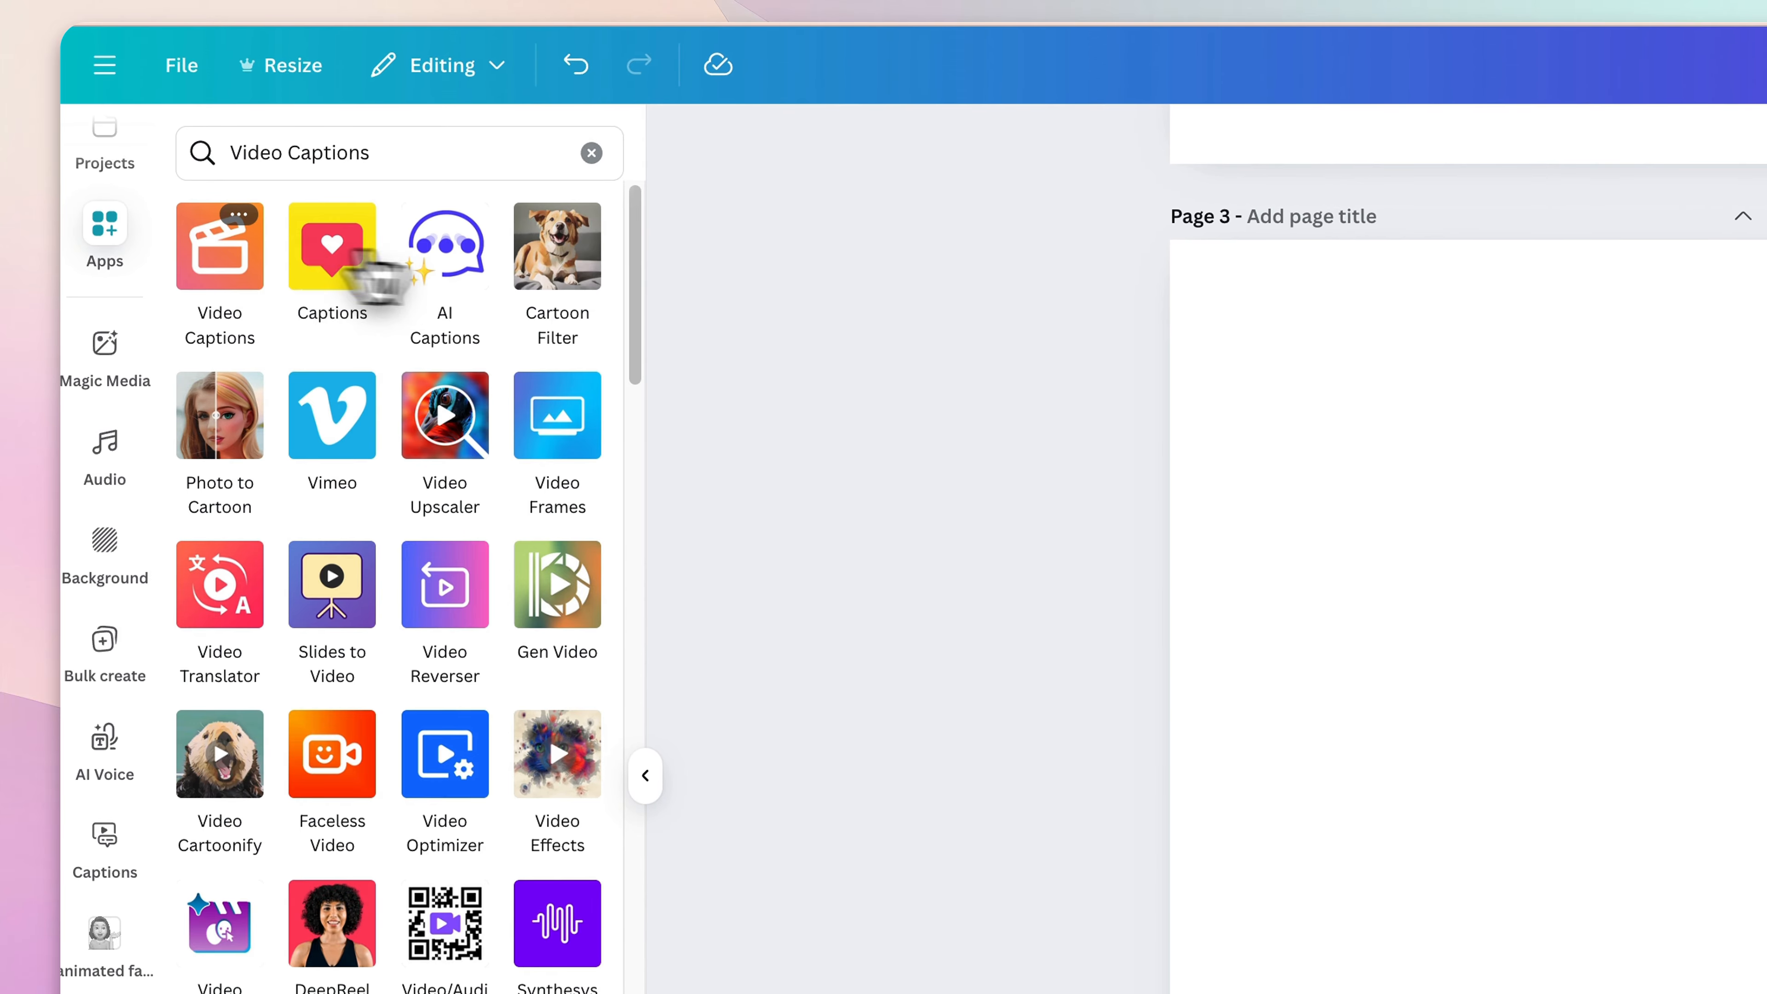
{"action": "left_click", "coordinate": [218, 251]}
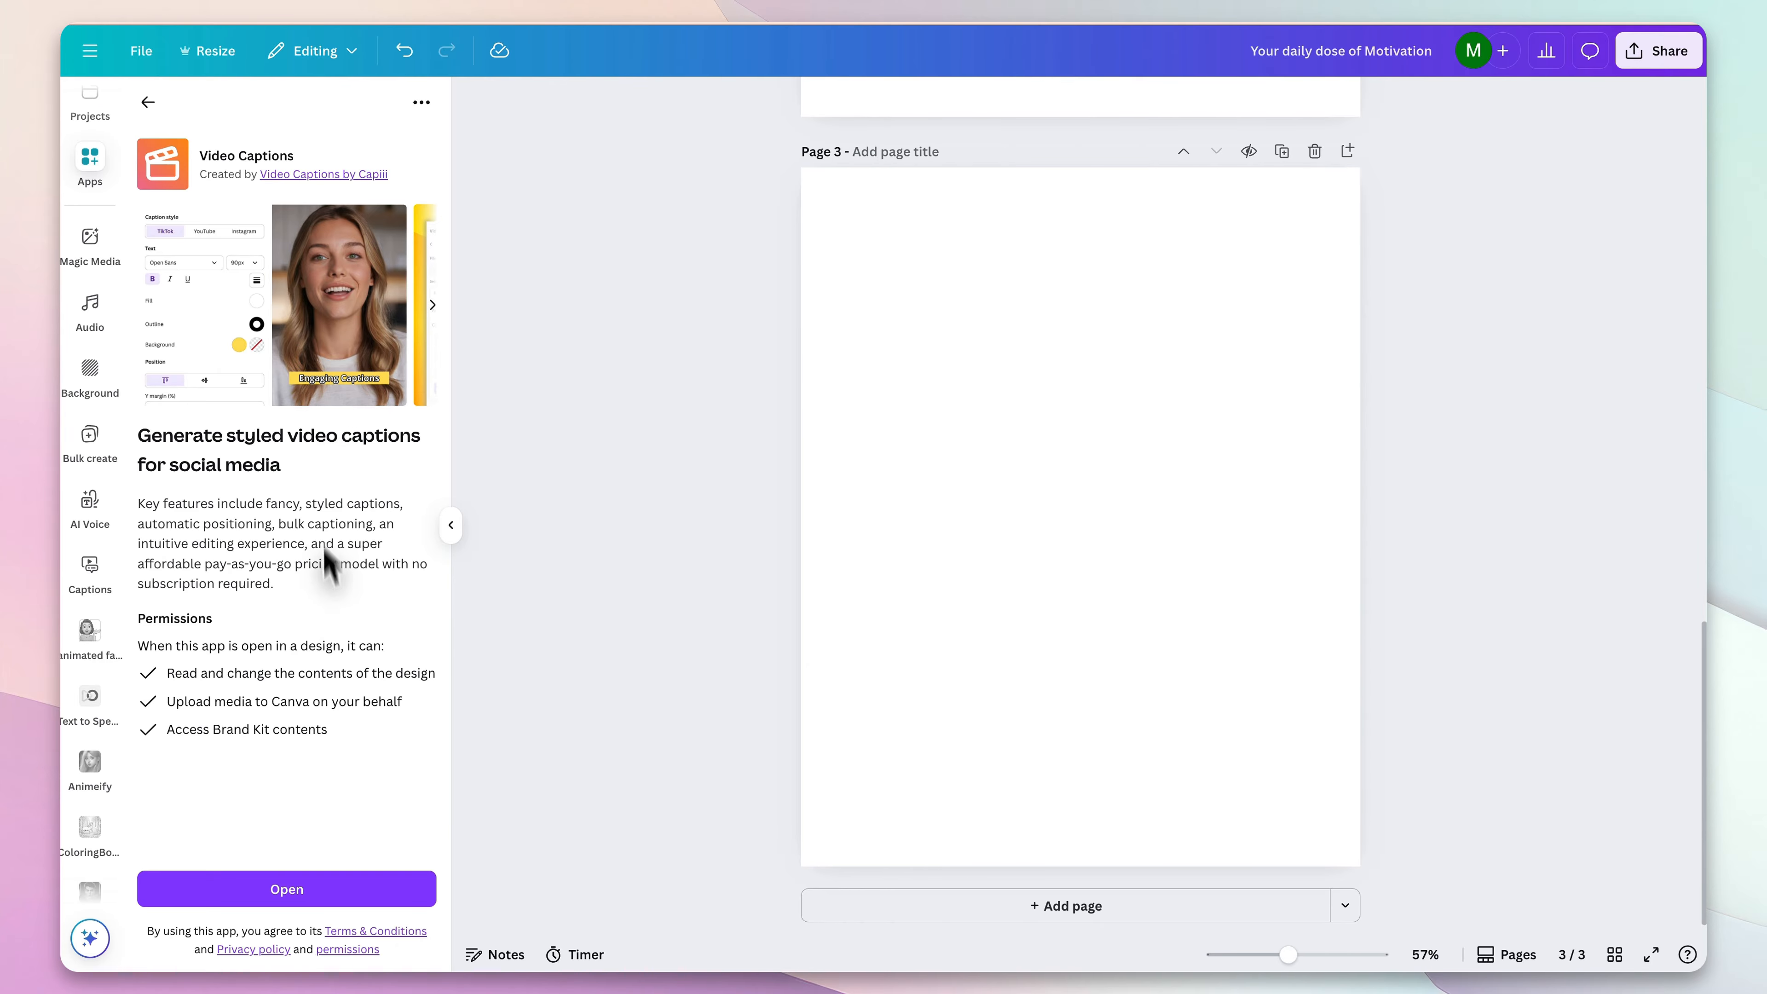
{"action": "left_click", "coordinate": [287, 888]}
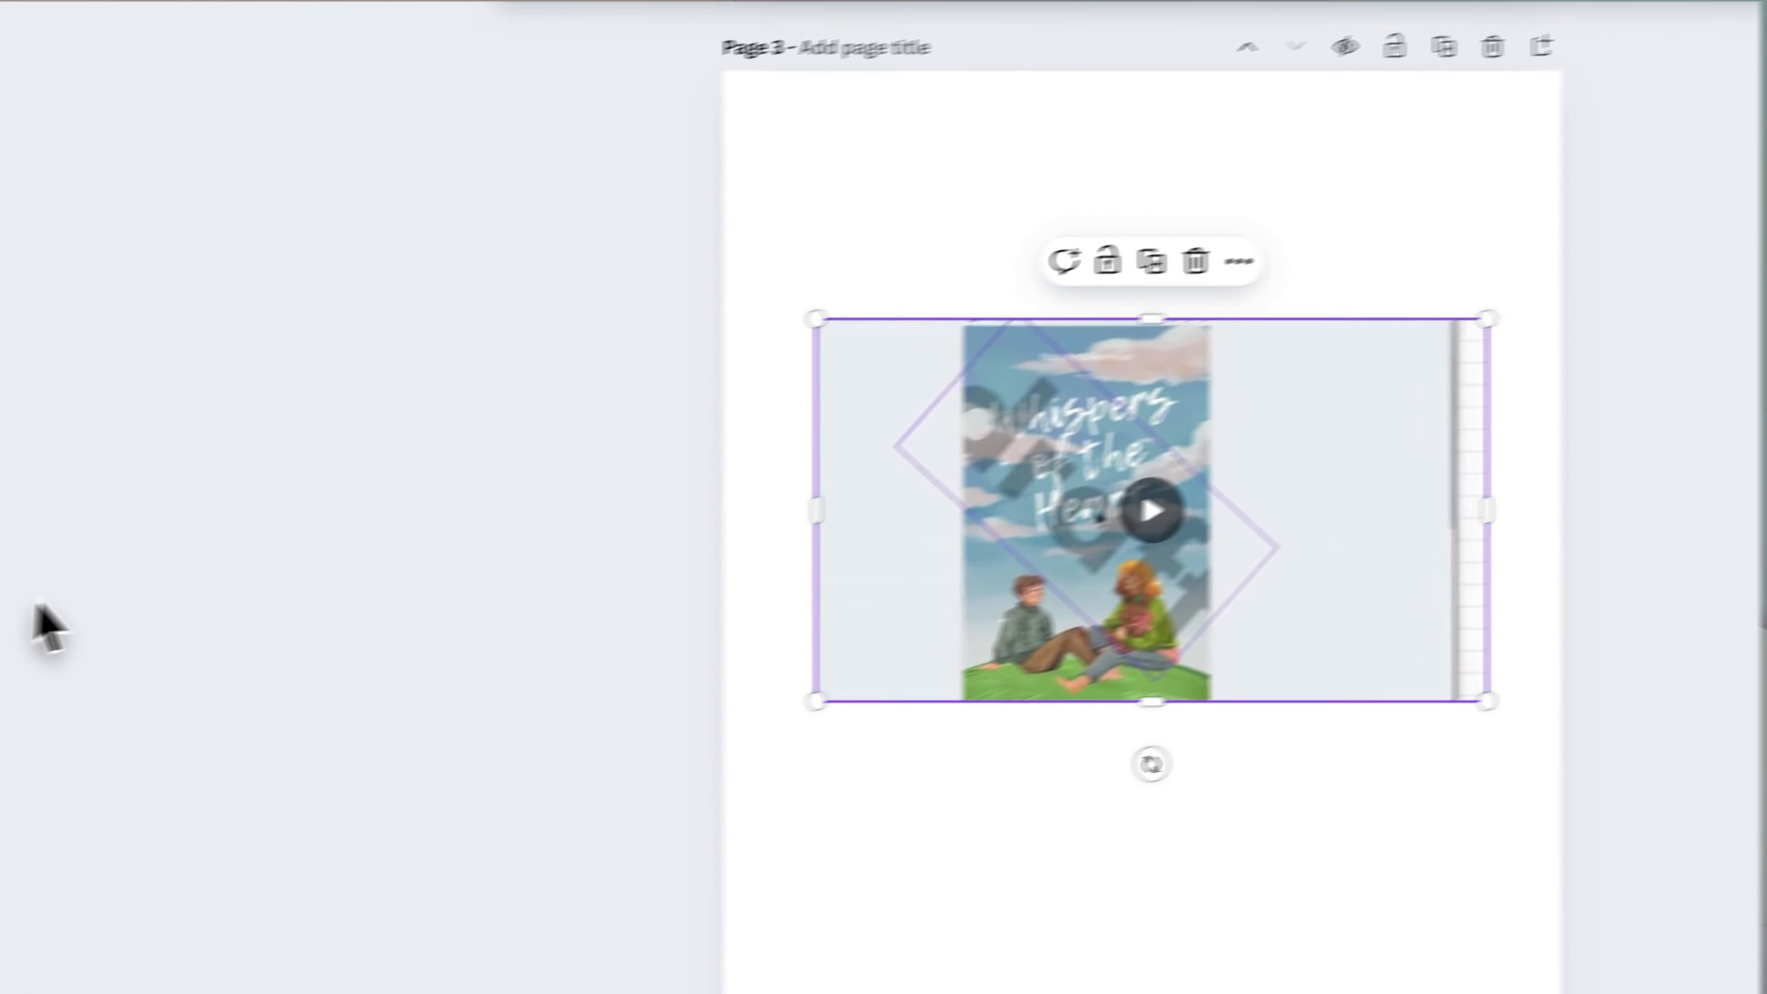
{"action": "left_click", "coordinate": [63, 860]}
{"action": "left_click", "coordinate": [411, 946]}
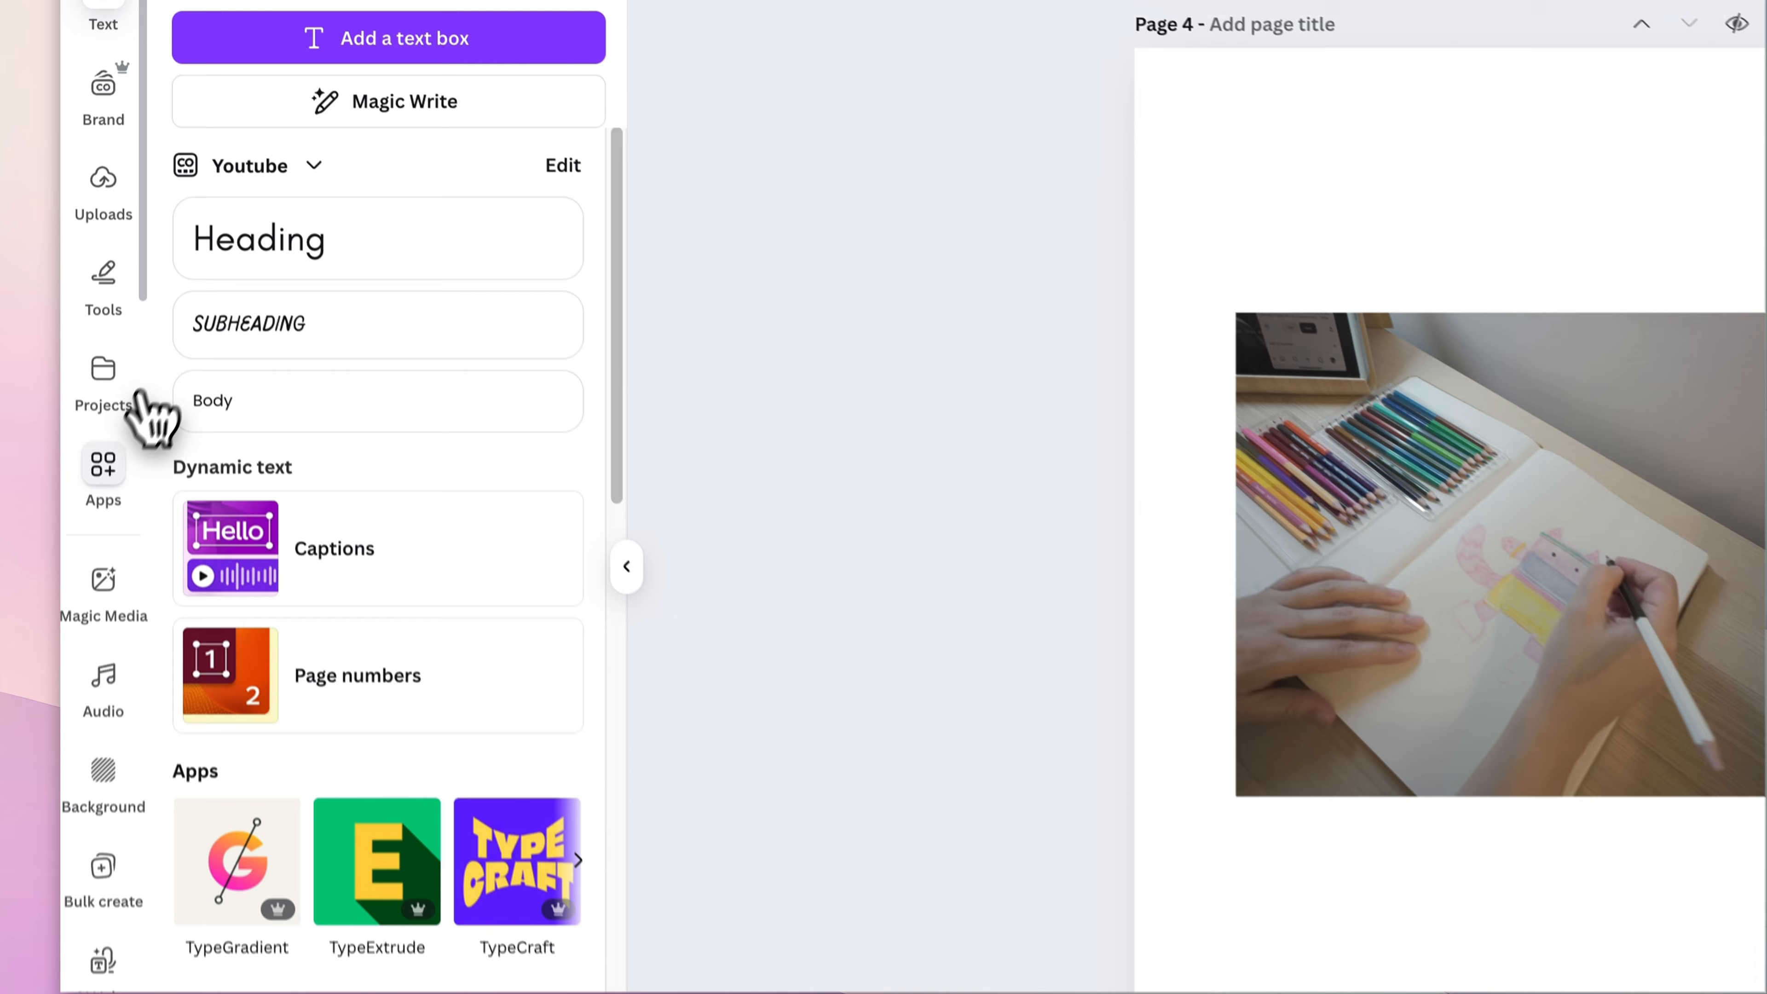
Search the app library for "light lab" and bring up the Light Lab app's page.
{"action": "left_click", "coordinate": [90, 459]}
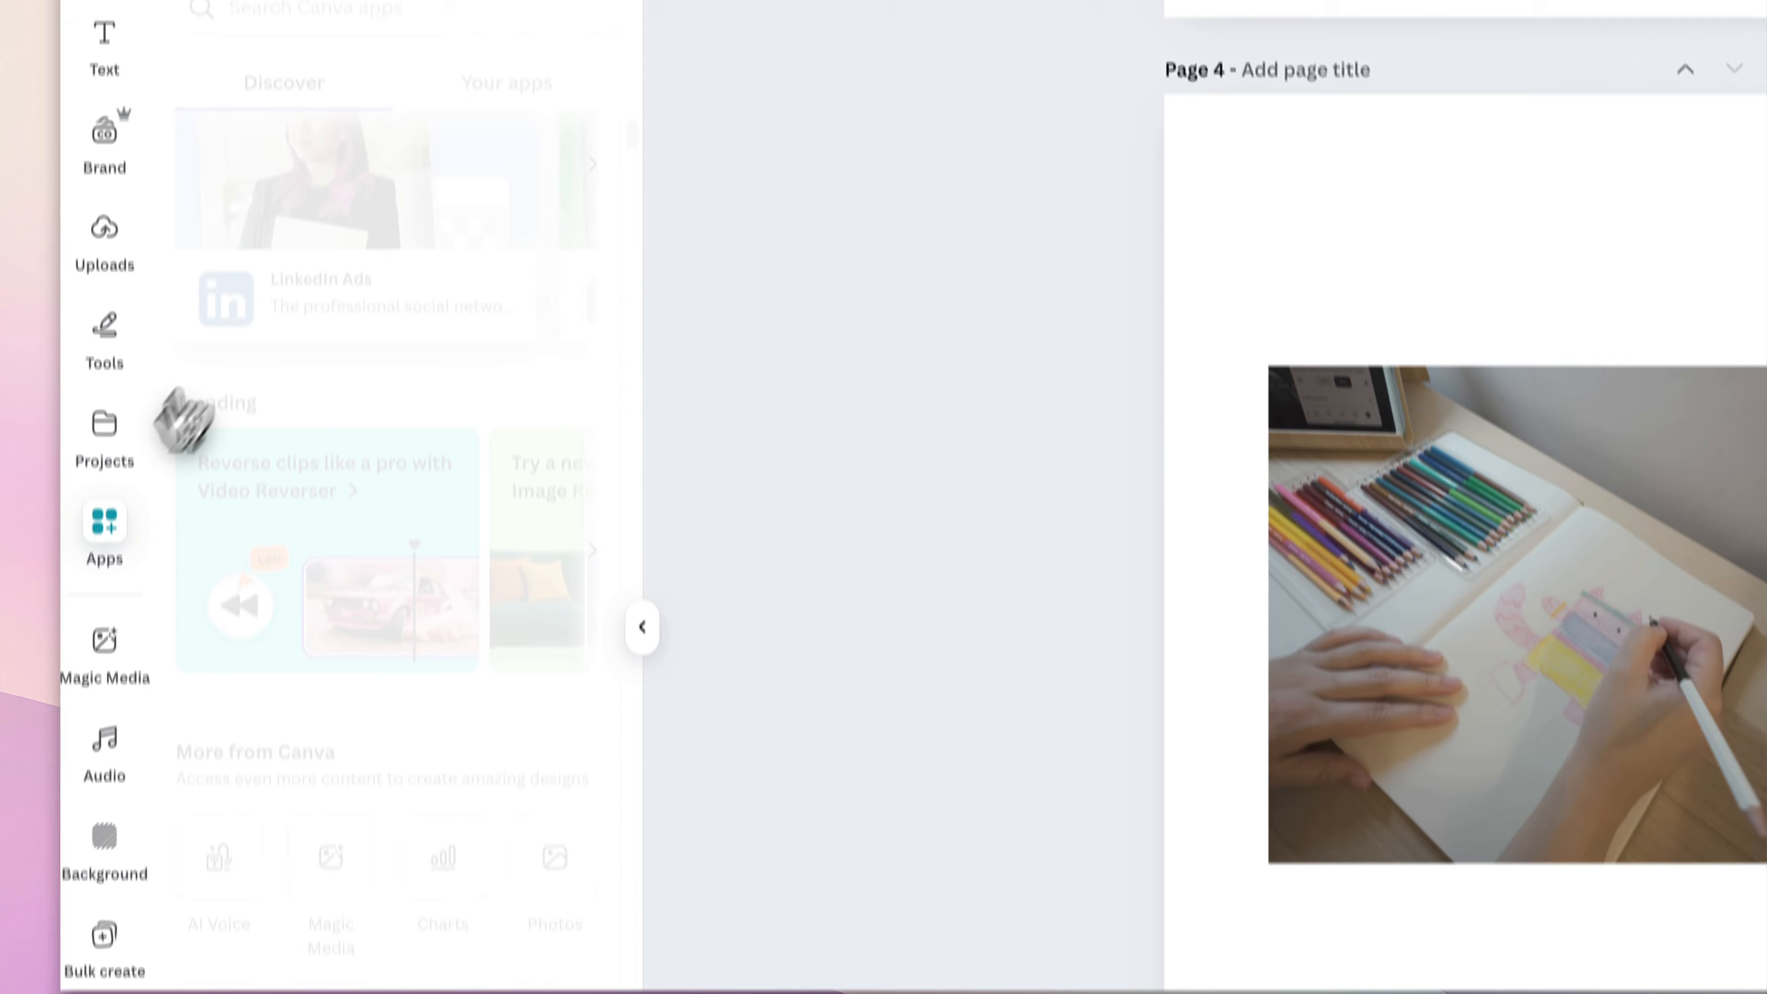
{"action": "left_click", "coordinate": [322, 122]}
{"action": "type", "text": "light lab"}
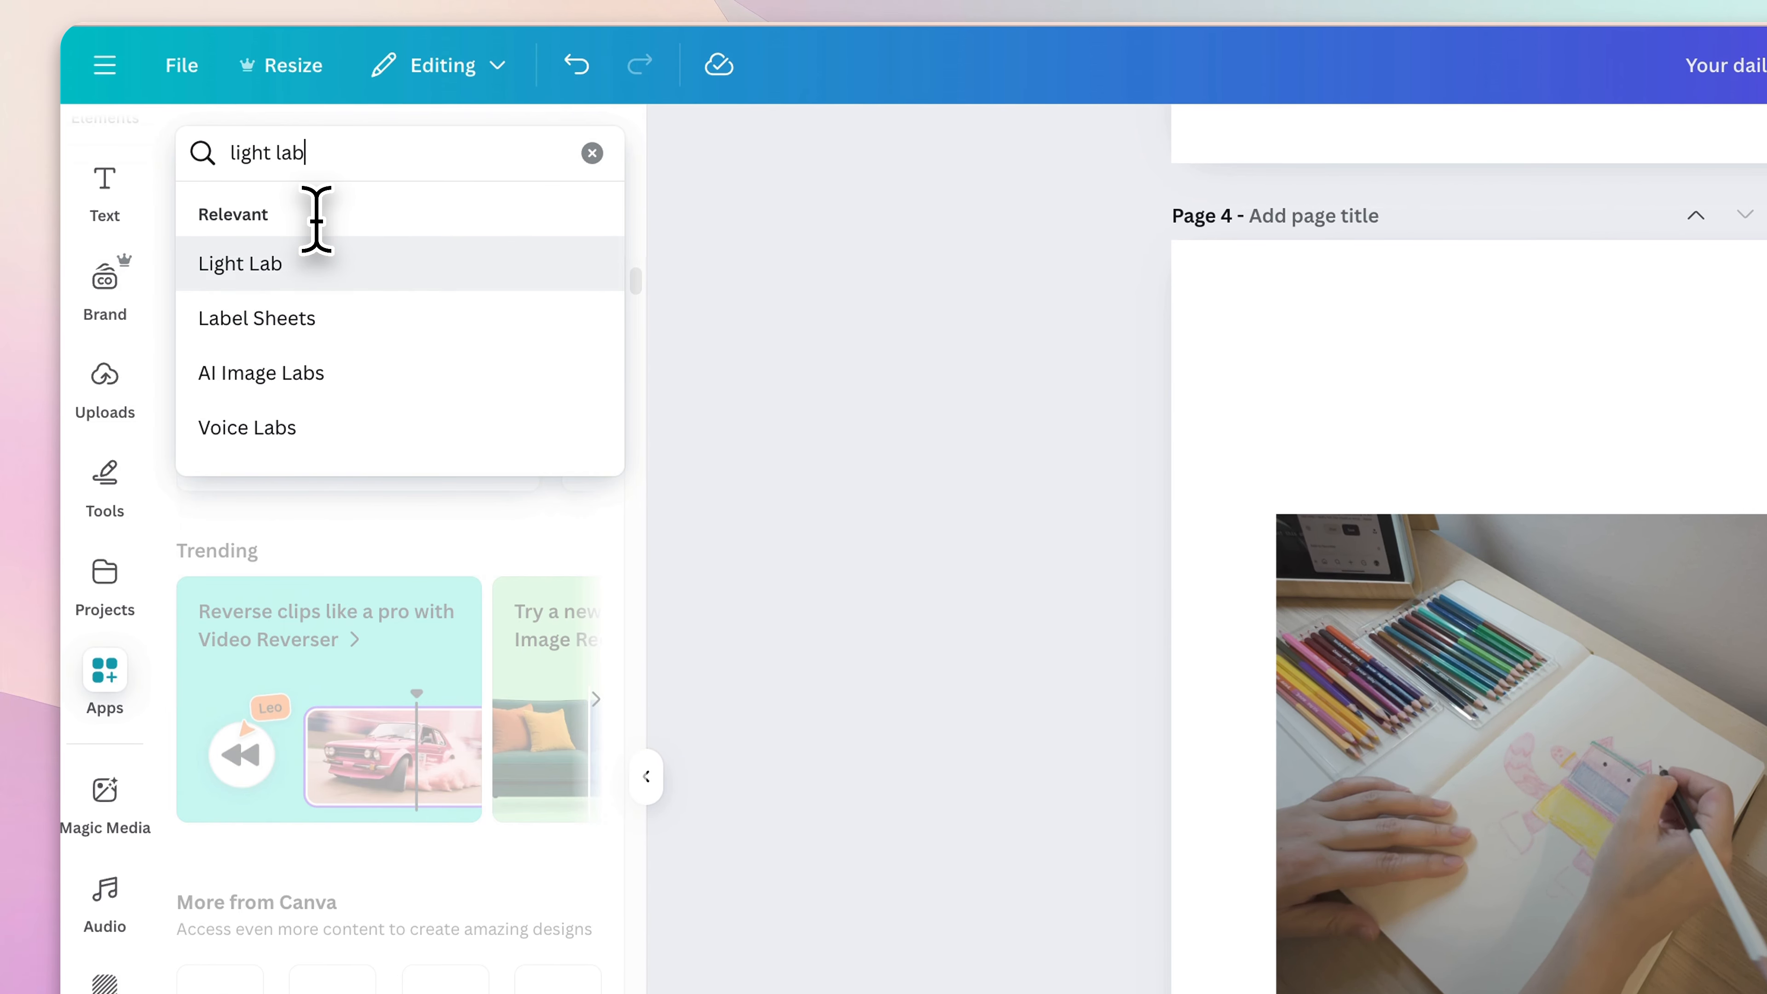
{"action": "key", "text": "Return"}
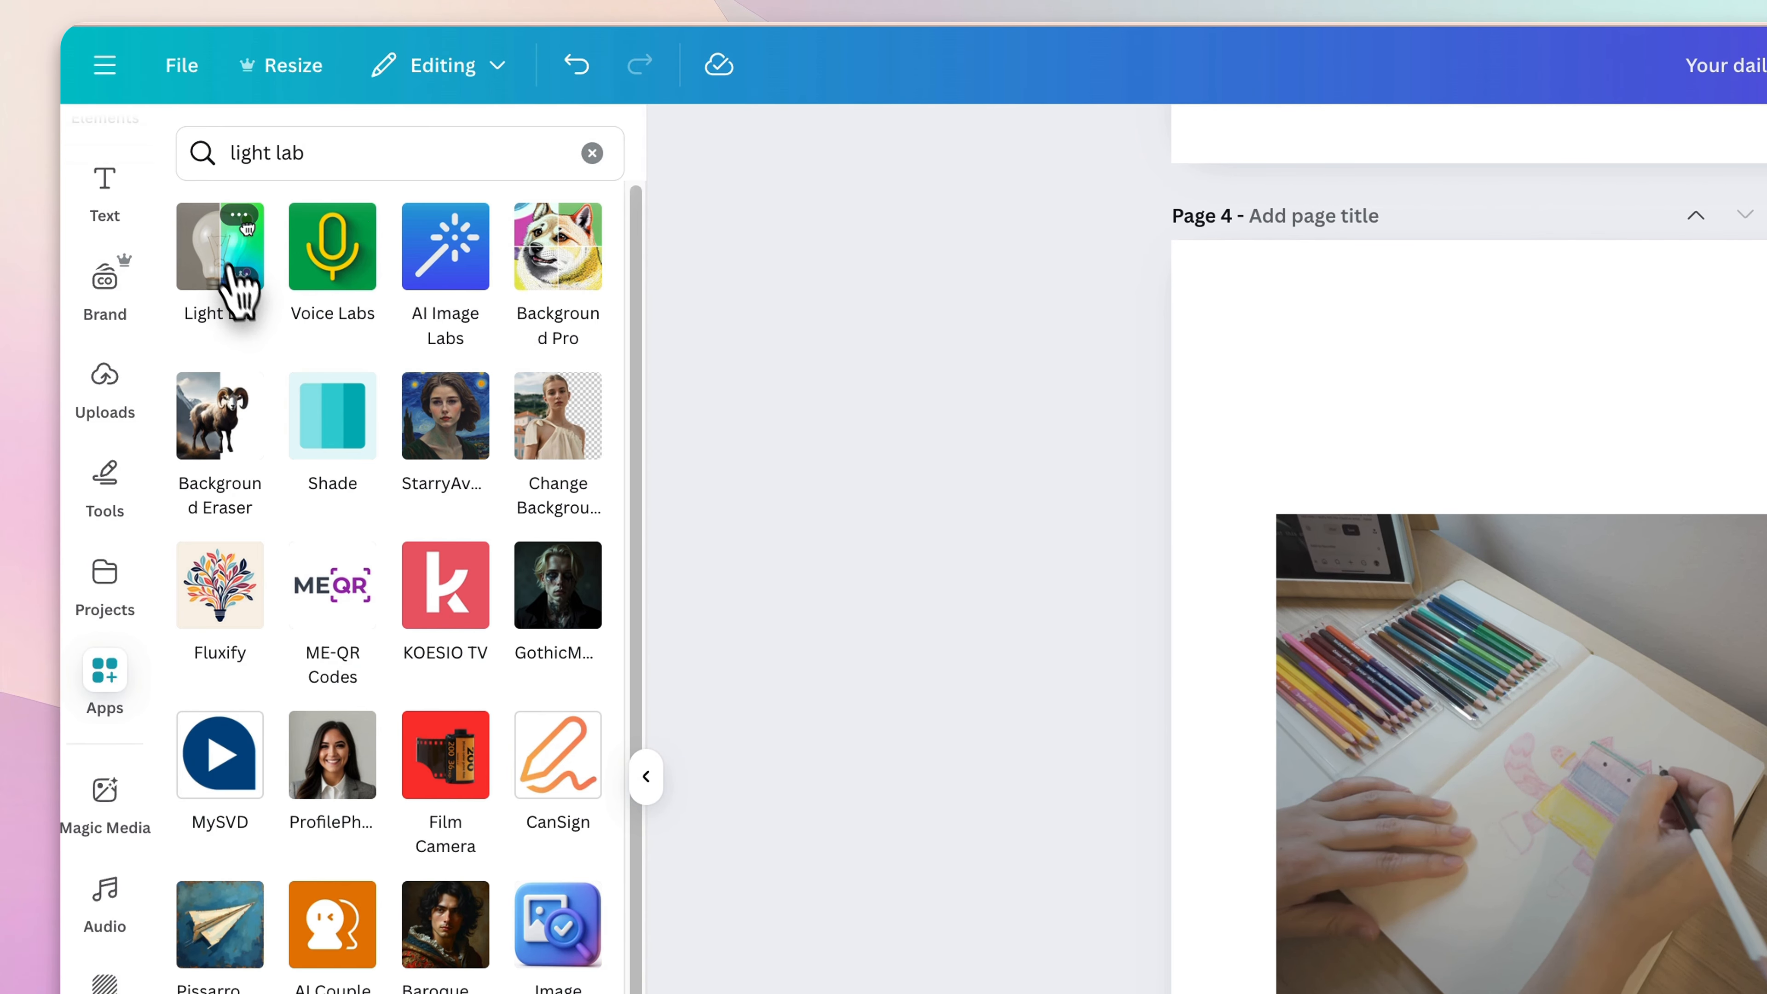
{"action": "left_click", "coordinate": [229, 268]}
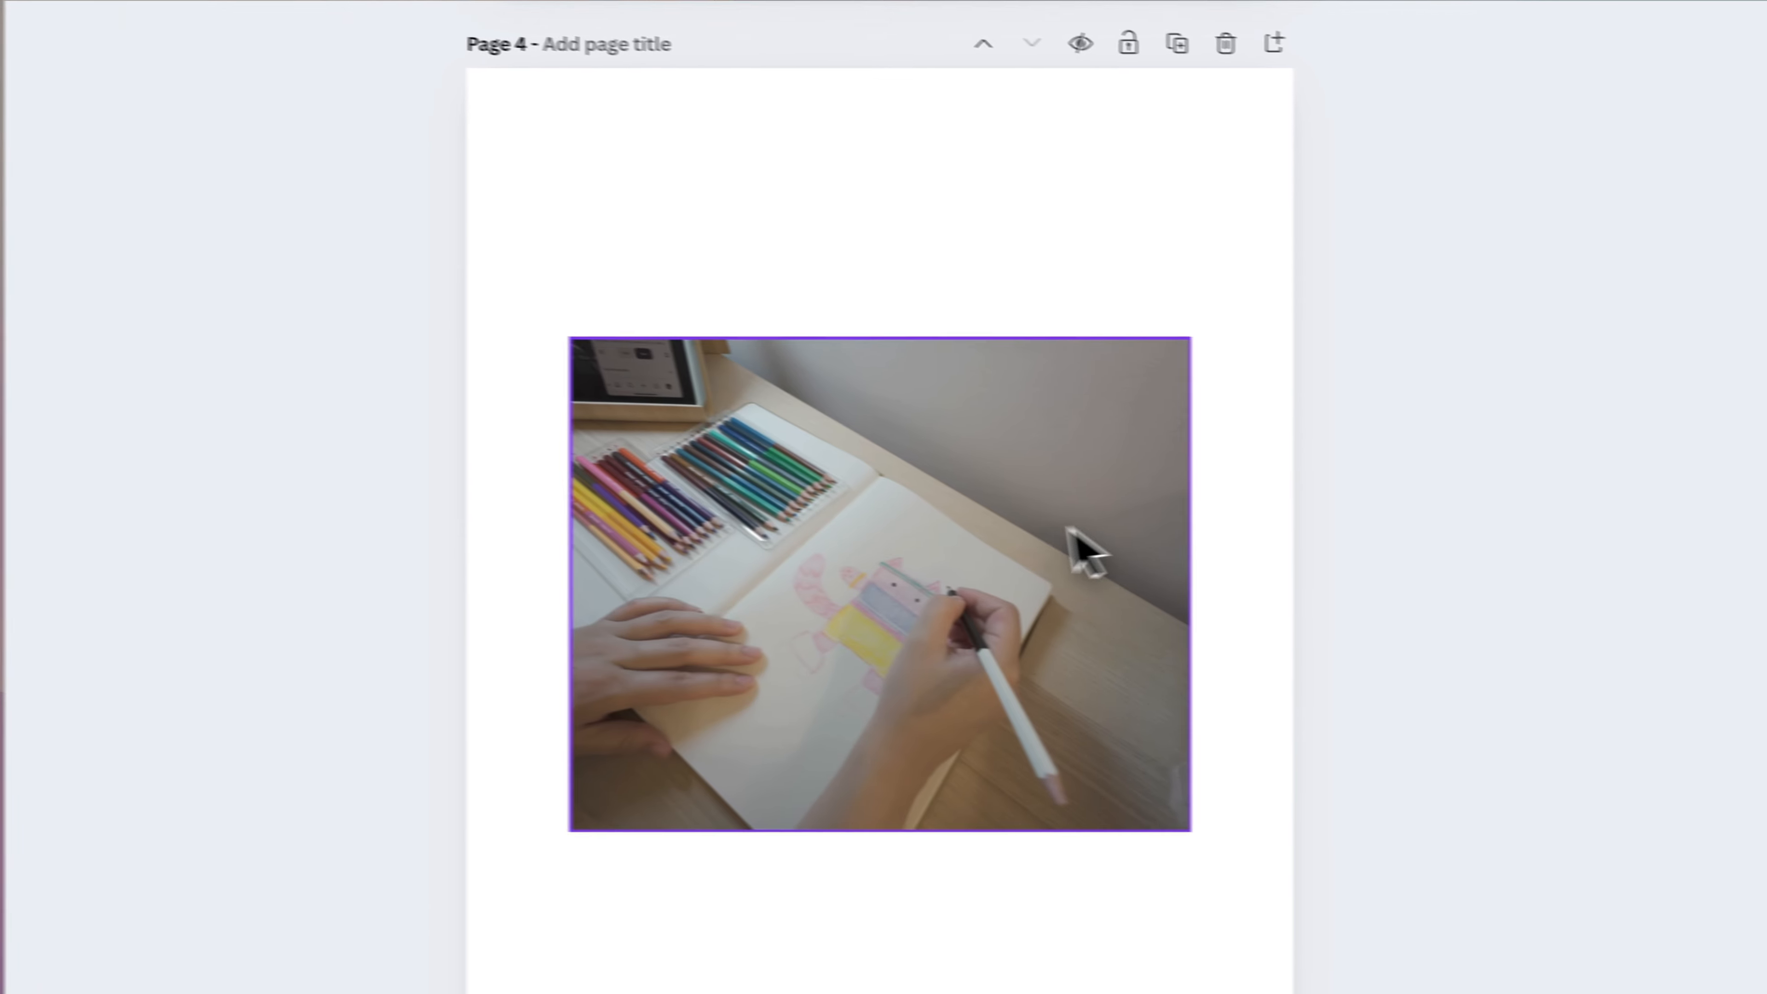
Select the pencil-drawing photo on page 4, browse the Light Lab preview images and open the app.
{"action": "left_click", "coordinate": [1193, 492]}
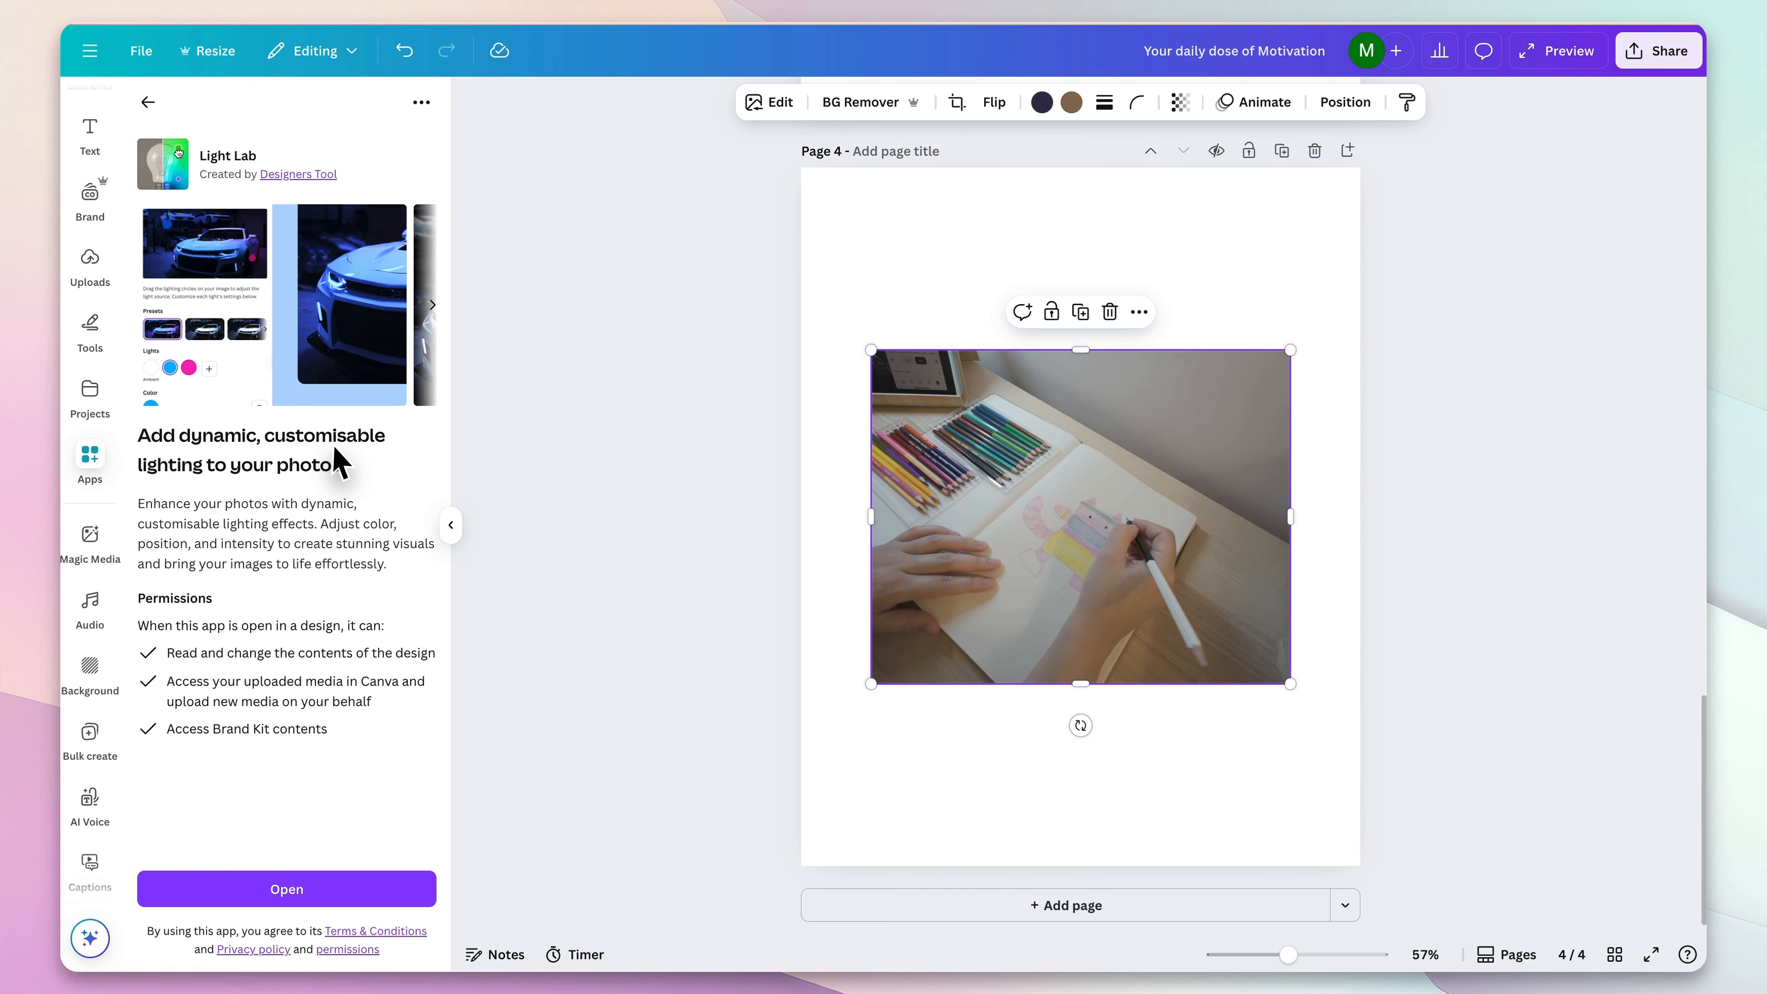
{"action": "left_click", "coordinate": [430, 304]}
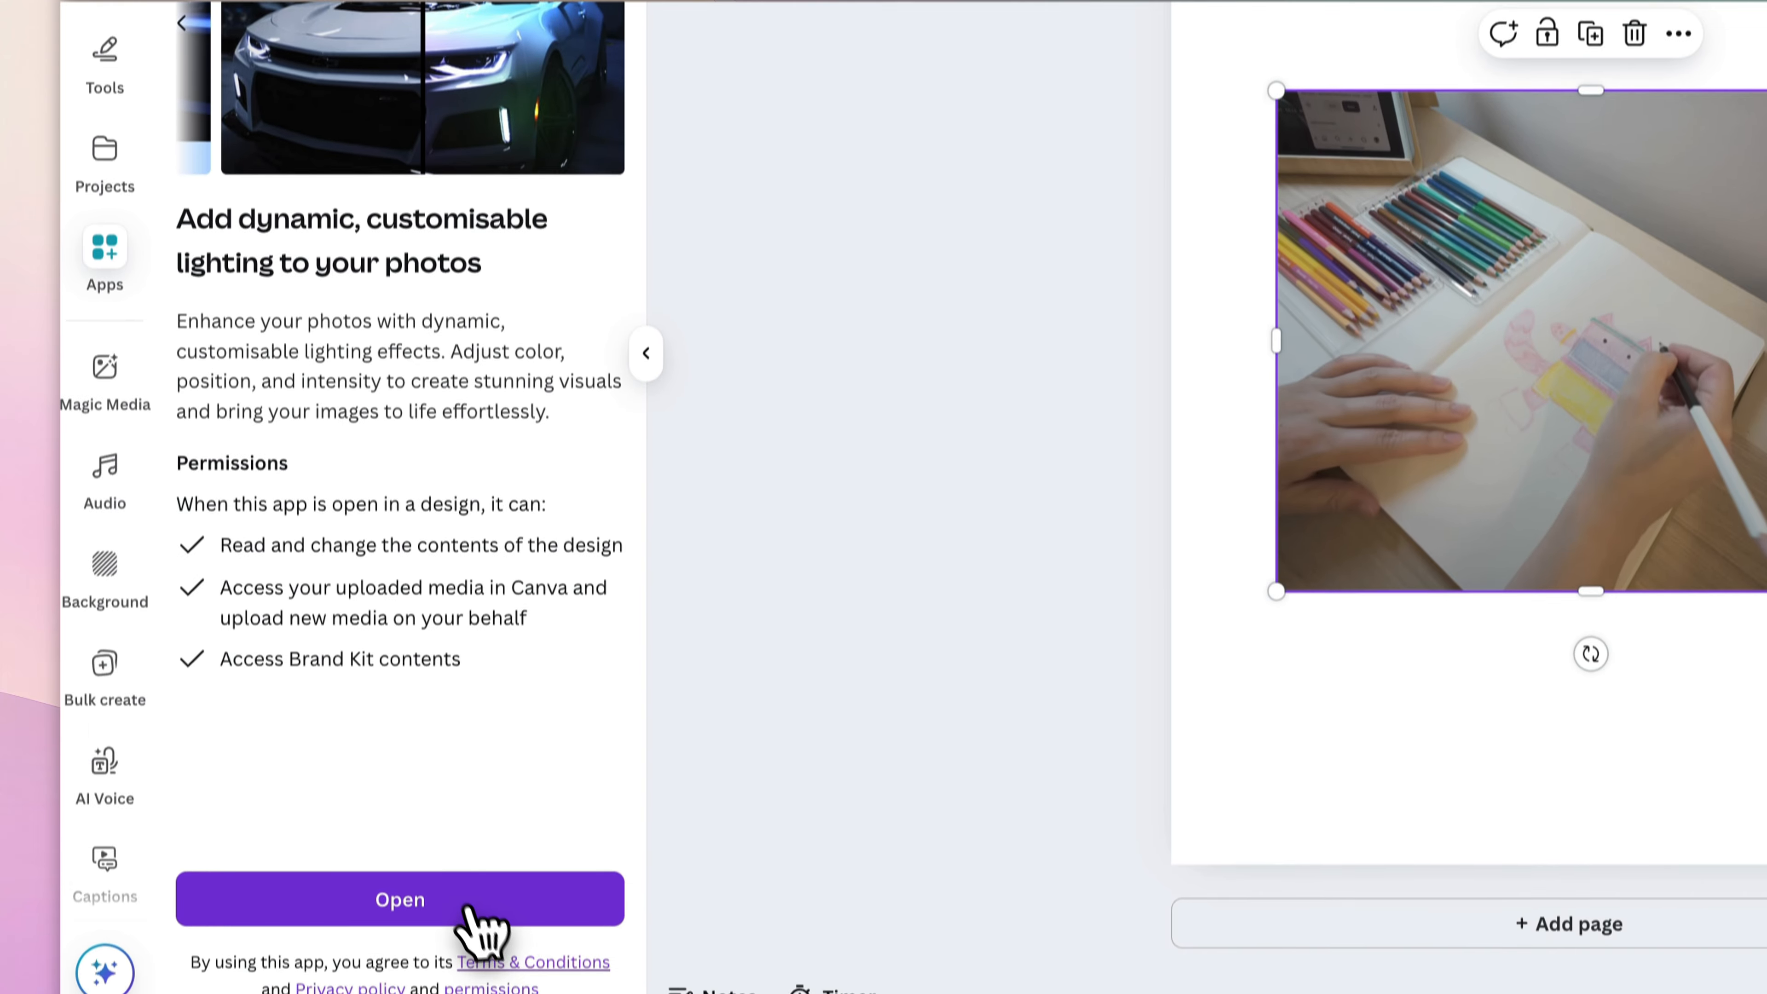
{"action": "left_click", "coordinate": [473, 927]}
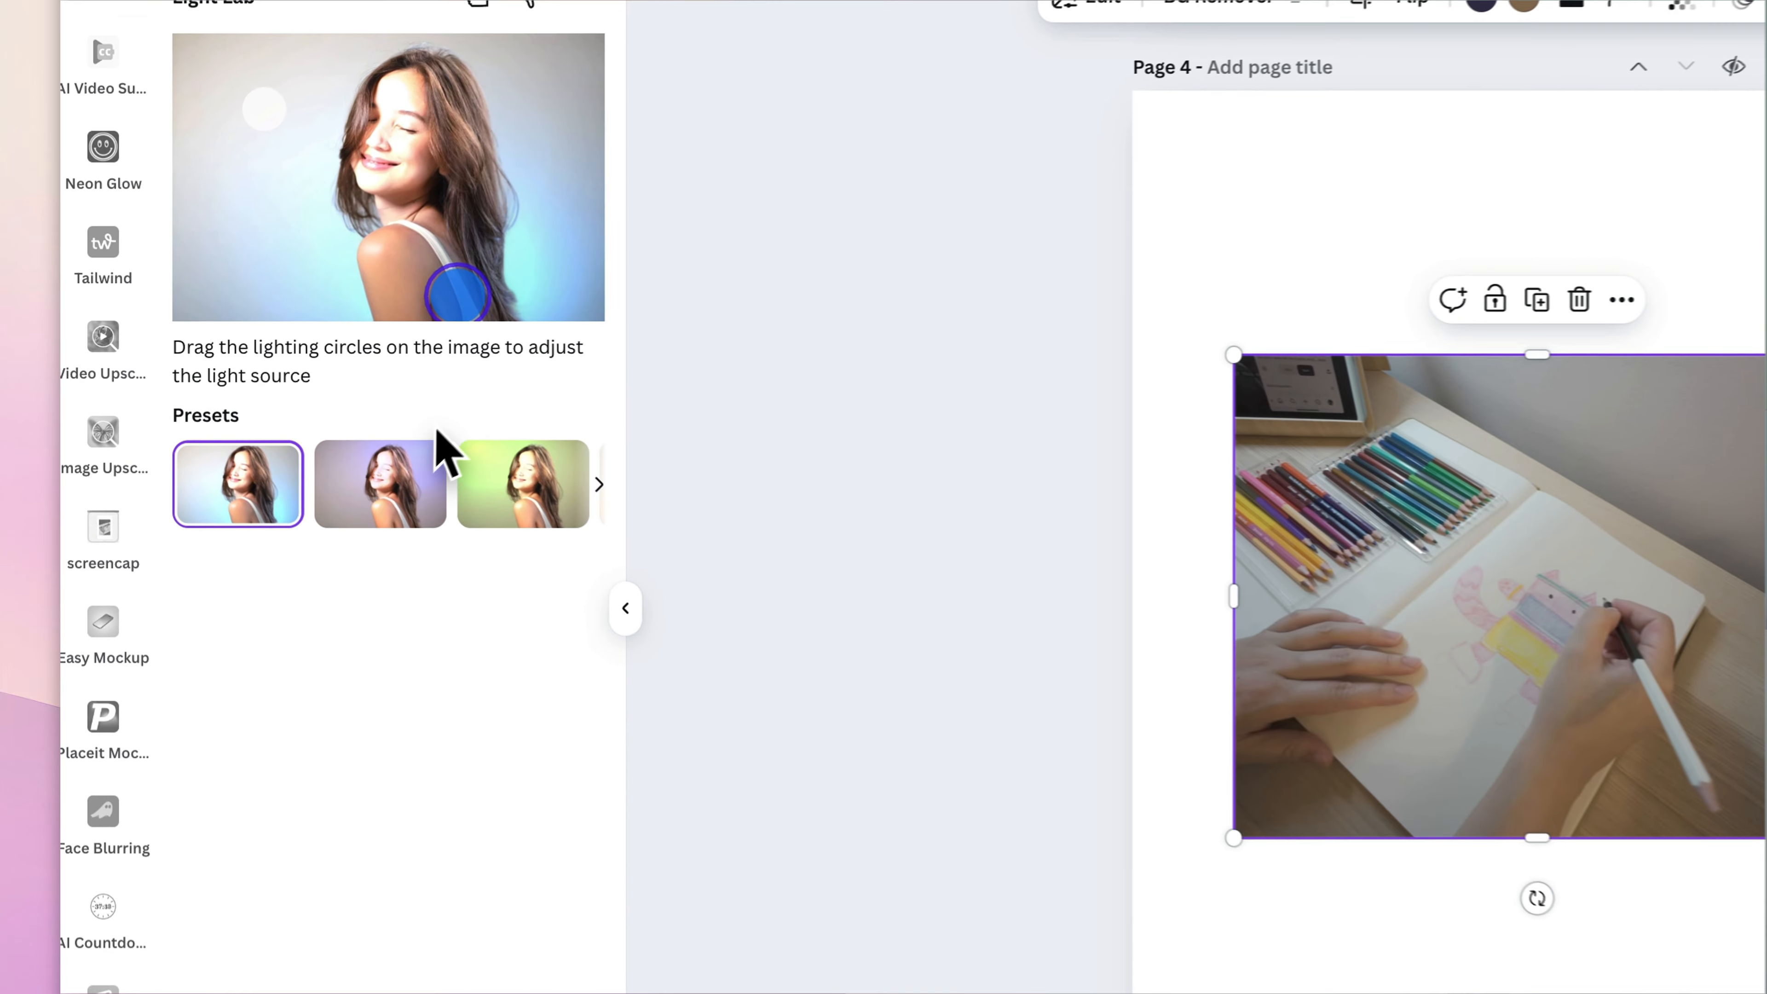
Preview the lighting presets on the sample portrait and start relighting the selected photo in Light Lab.
{"action": "left_click", "coordinate": [281, 440]}
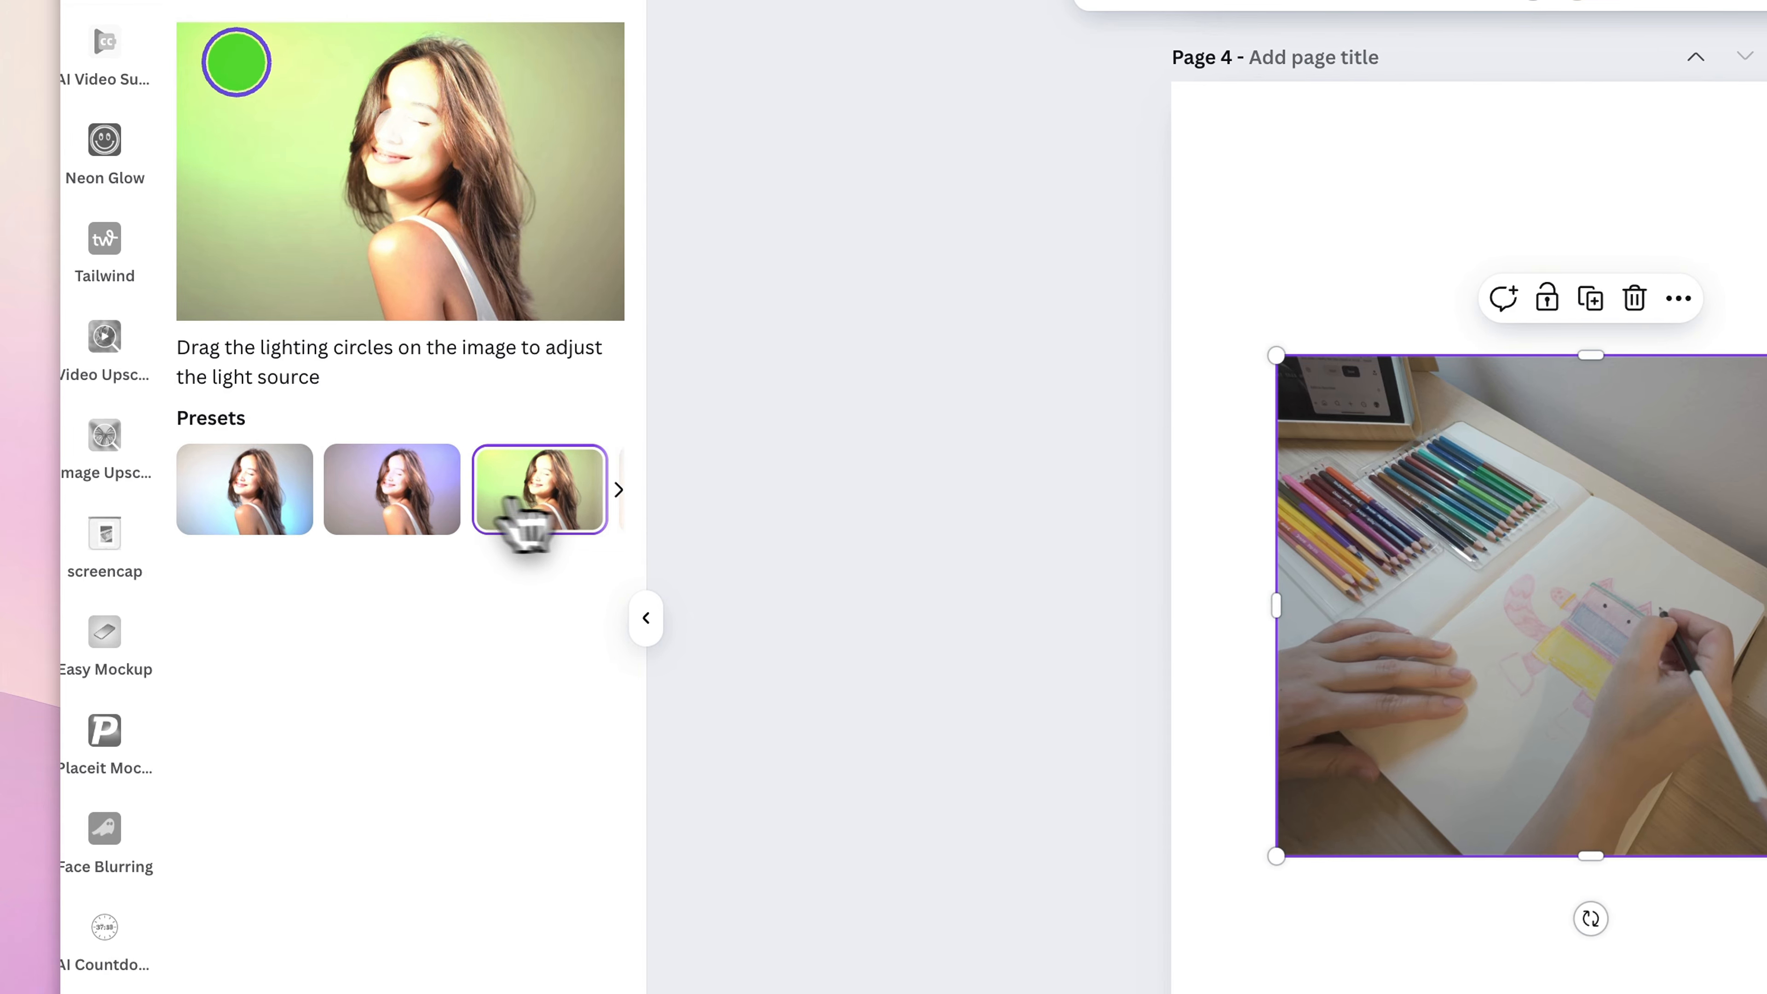
{"action": "left_click", "coordinate": [618, 489]}
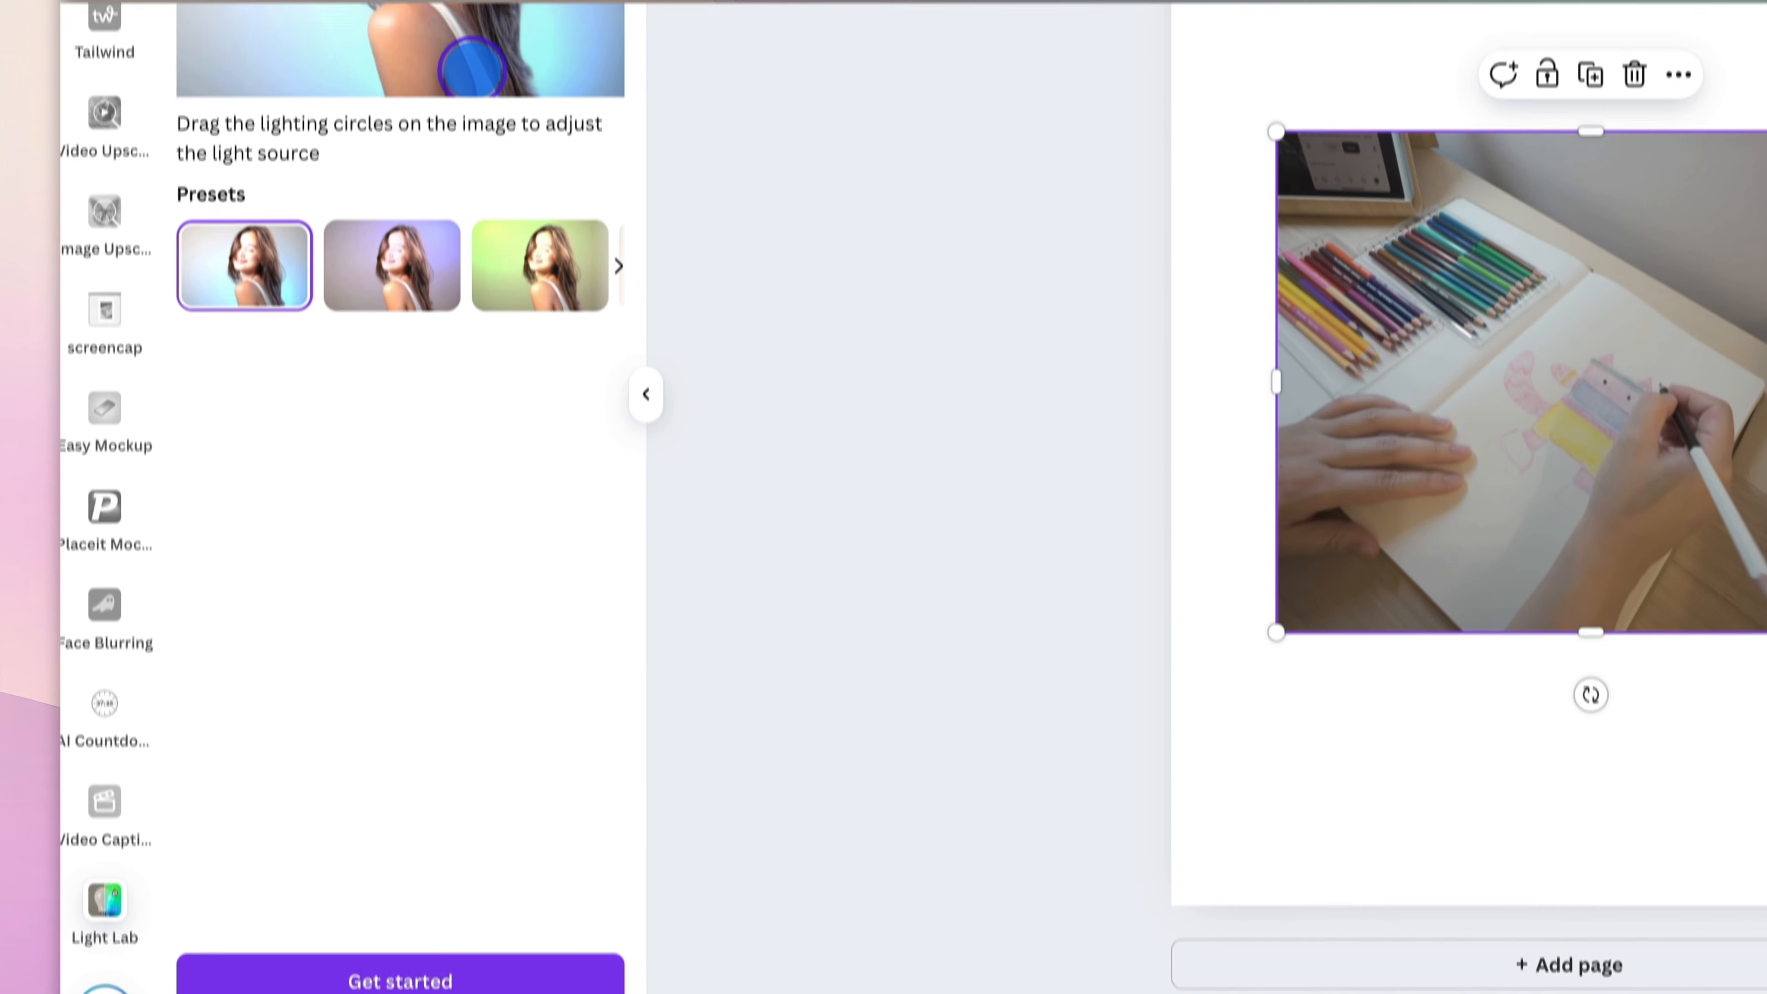
{"action": "left_click", "coordinate": [493, 928]}
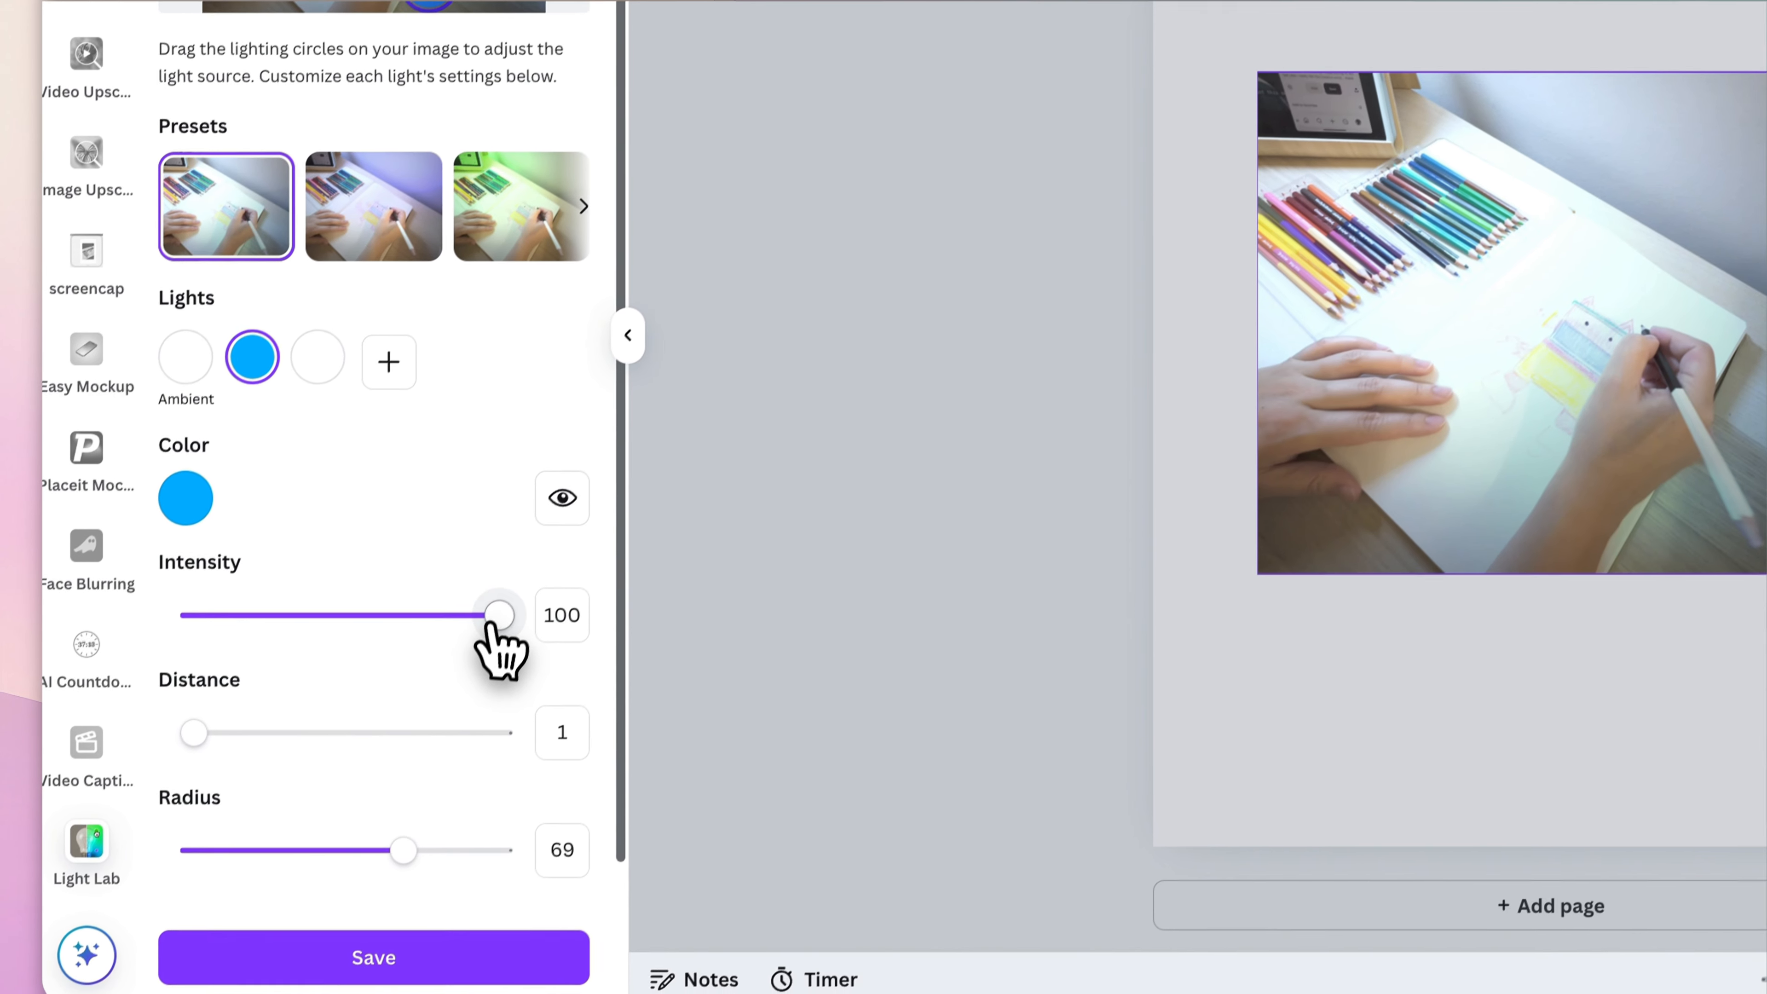
Reduce the blue light's intensity to 17 and change its colour to yellow from the default solid colours.
{"action": "left_click_drag", "start_coordinate": [117, 844], "coordinate": [31, 844]}
{"action": "left_click_drag", "start_coordinate": [386, 600], "coordinate": [261, 595]}
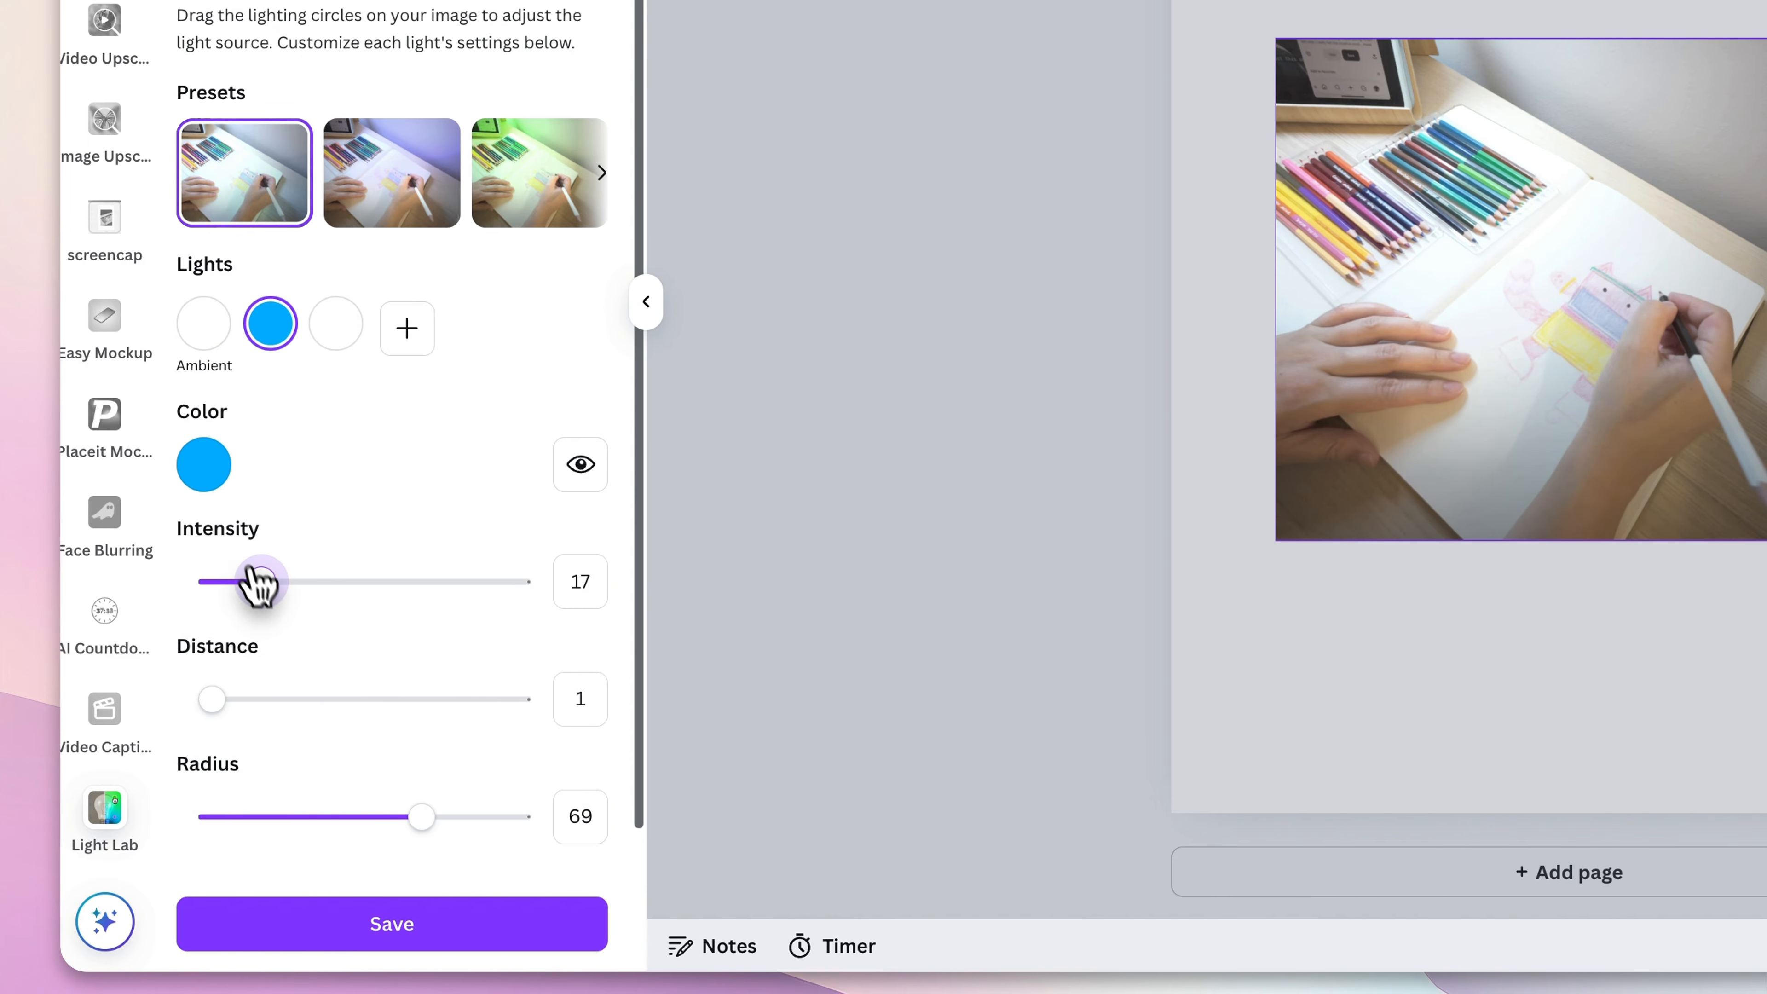
{"action": "left_click", "coordinate": [208, 473]}
{"action": "scroll", "coordinate": [486, 668], "scroll_direction": "down", "scroll_amount": 5}
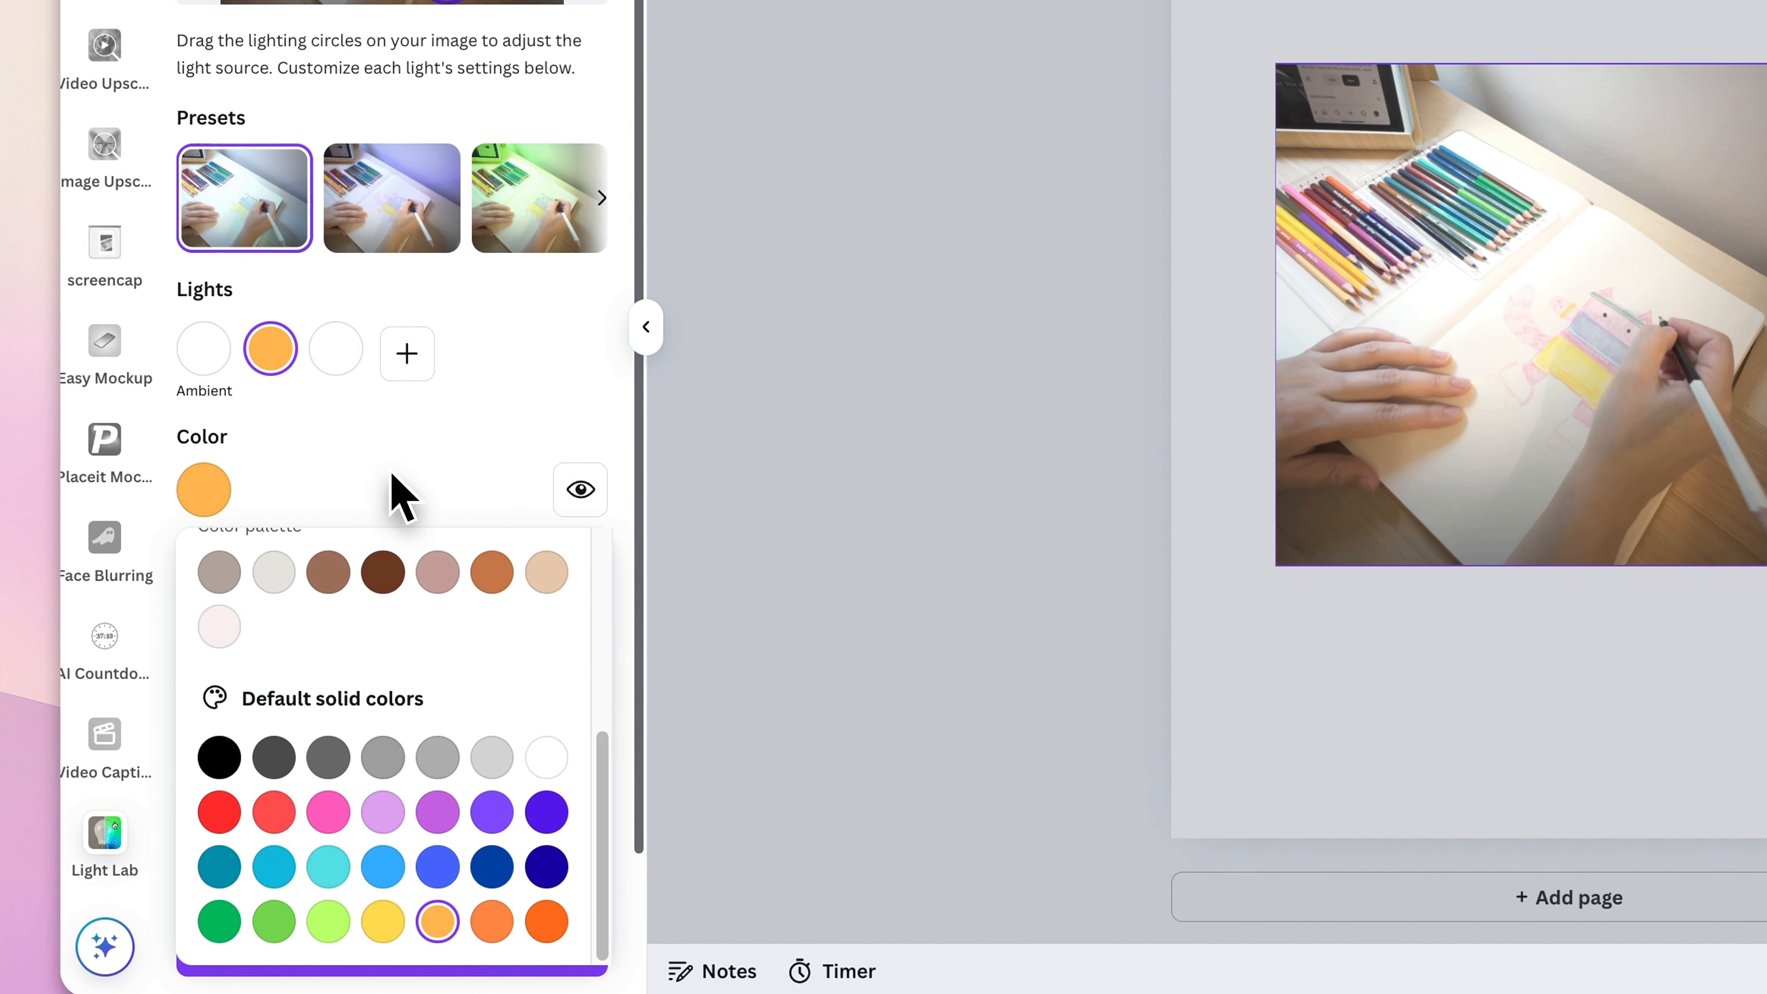
{"action": "left_click", "coordinate": [383, 914]}
Set the yellow light's intensity to 40, its distance to 1 and its radius to 40.
{"action": "left_click_drag", "start_coordinate": [508, 600], "coordinate": [379, 600]}
{"action": "left_click_drag", "start_coordinate": [405, 700], "coordinate": [115, 679]}
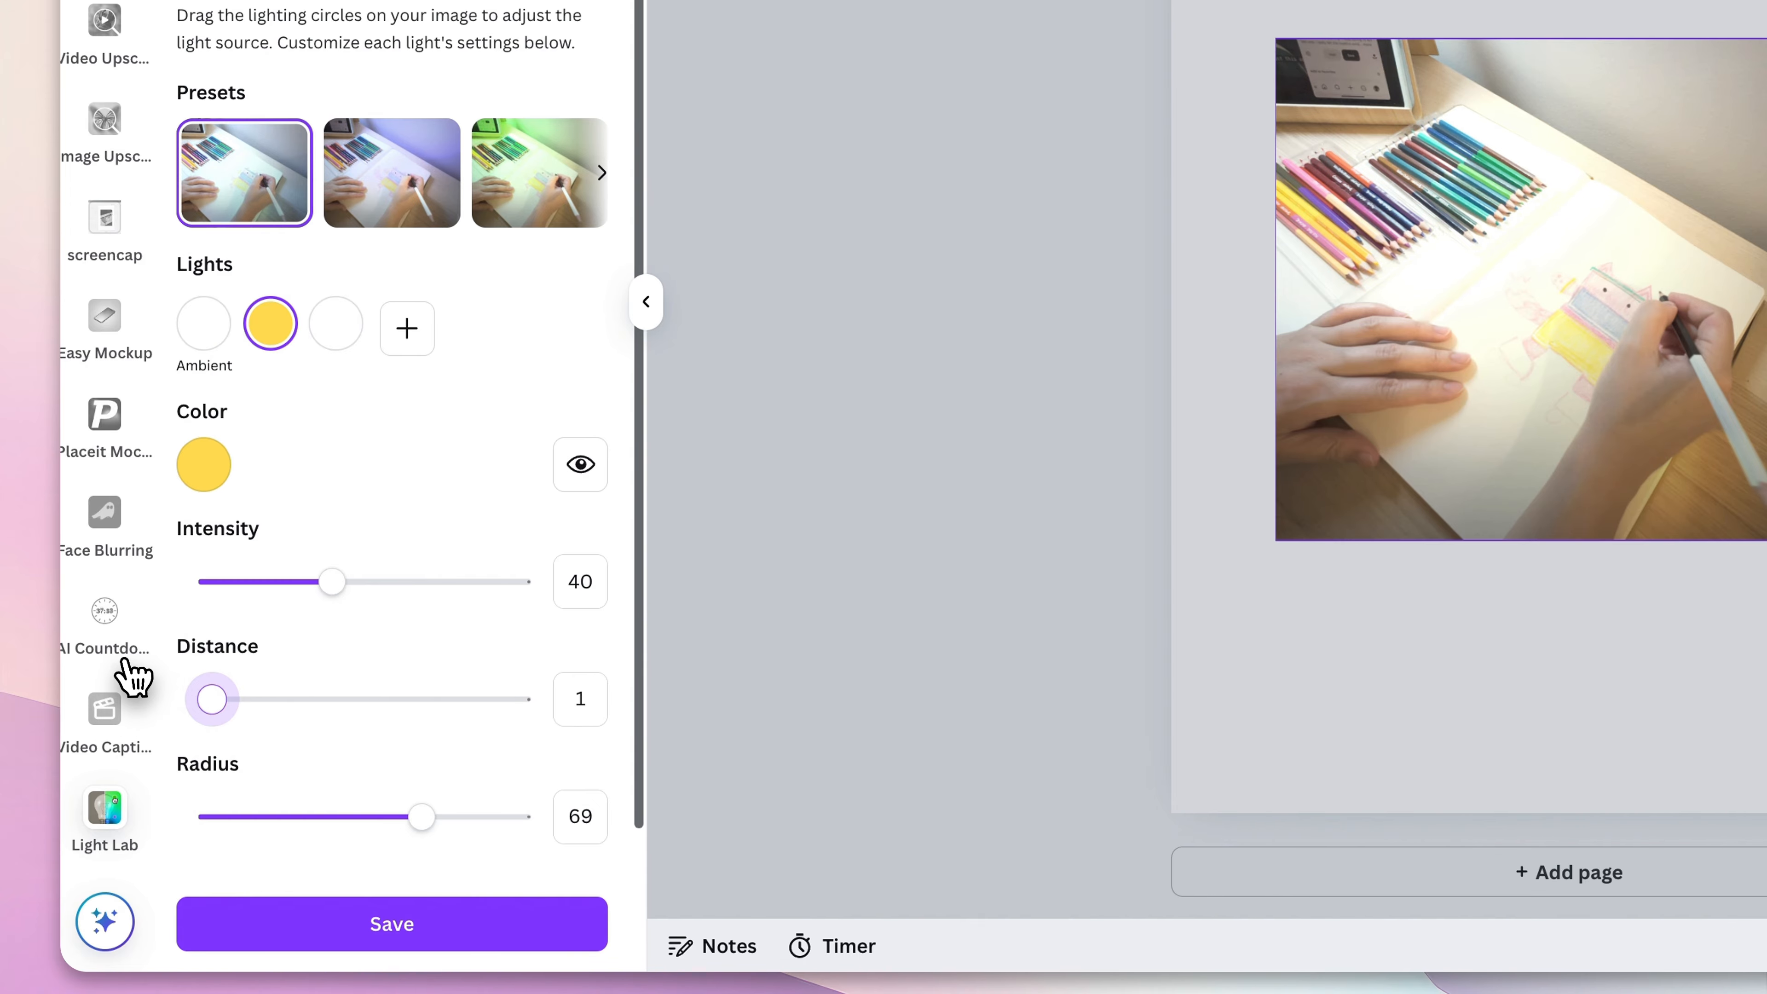
{"action": "left_click_drag", "start_coordinate": [296, 672], "coordinate": [119, 640]}
{"action": "scroll", "coordinate": [414, 691], "scroll_direction": "down", "scroll_amount": 3}
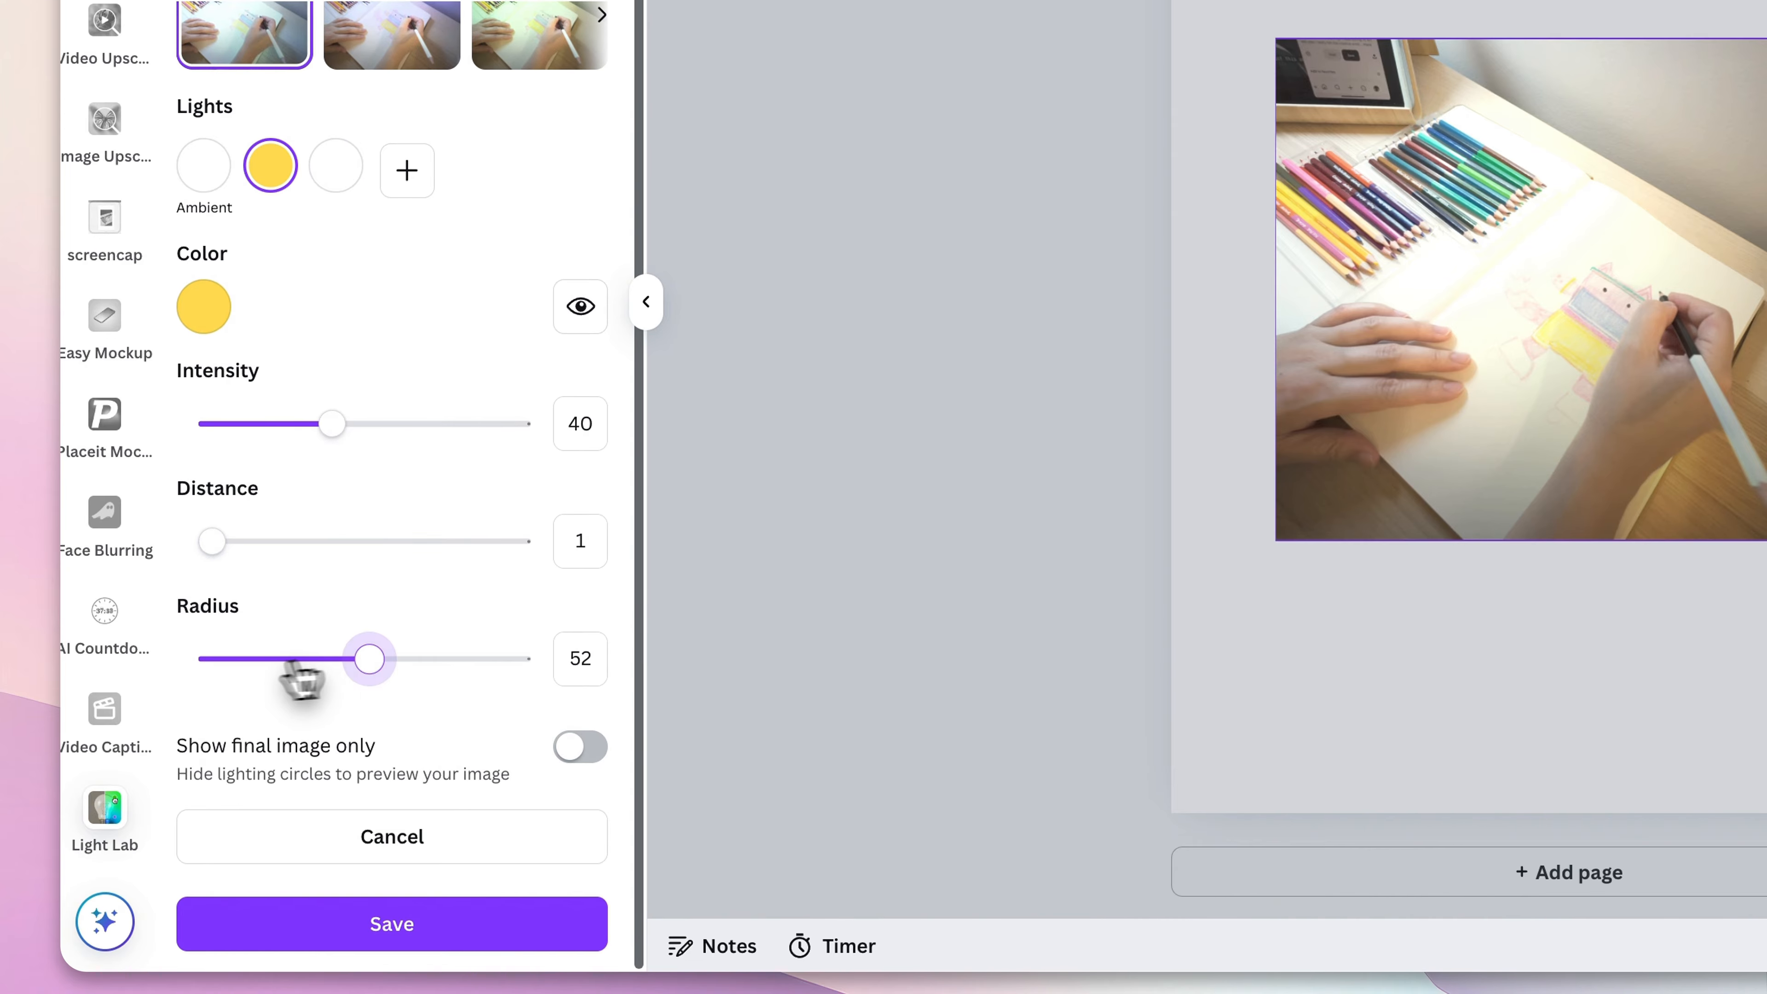
{"action": "left_click_drag", "start_coordinate": [286, 667], "coordinate": [289, 668]}
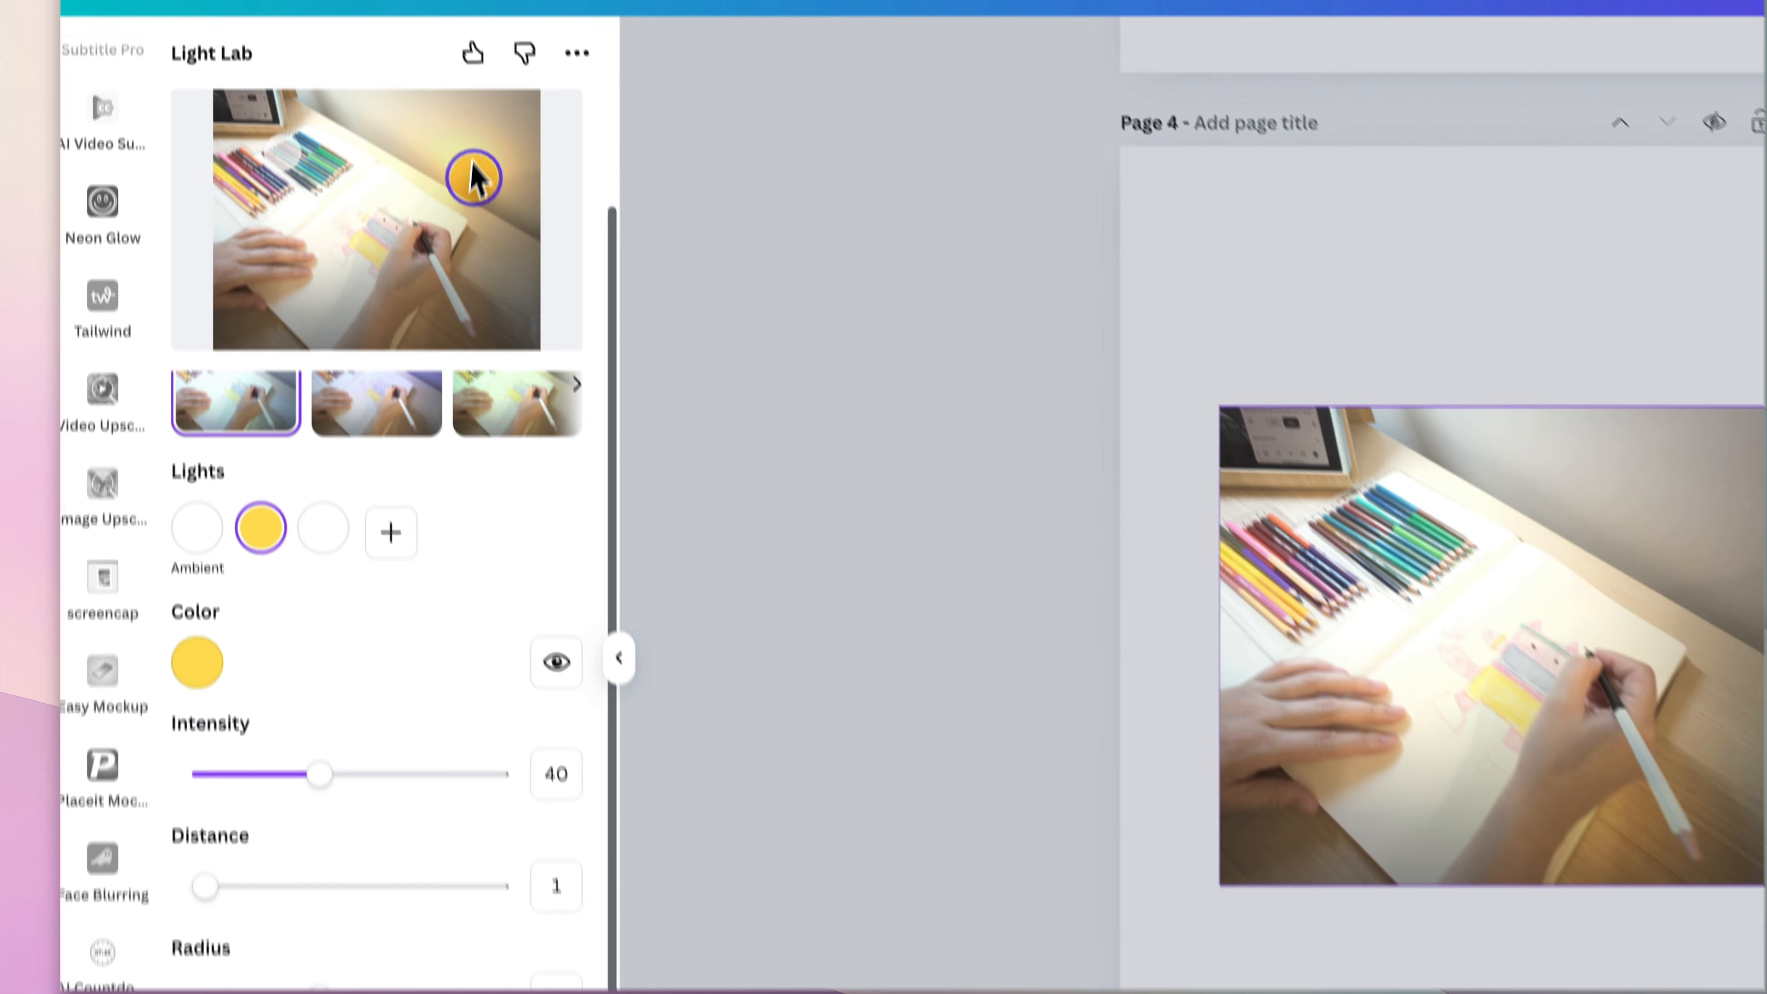
Try the yellow light at different spots on the photo, ending at its right edge.
{"action": "left_click_drag", "start_coordinate": [473, 178], "coordinate": [505, 130]}
{"action": "left_click_drag", "start_coordinate": [526, 223], "coordinate": [373, 294]}
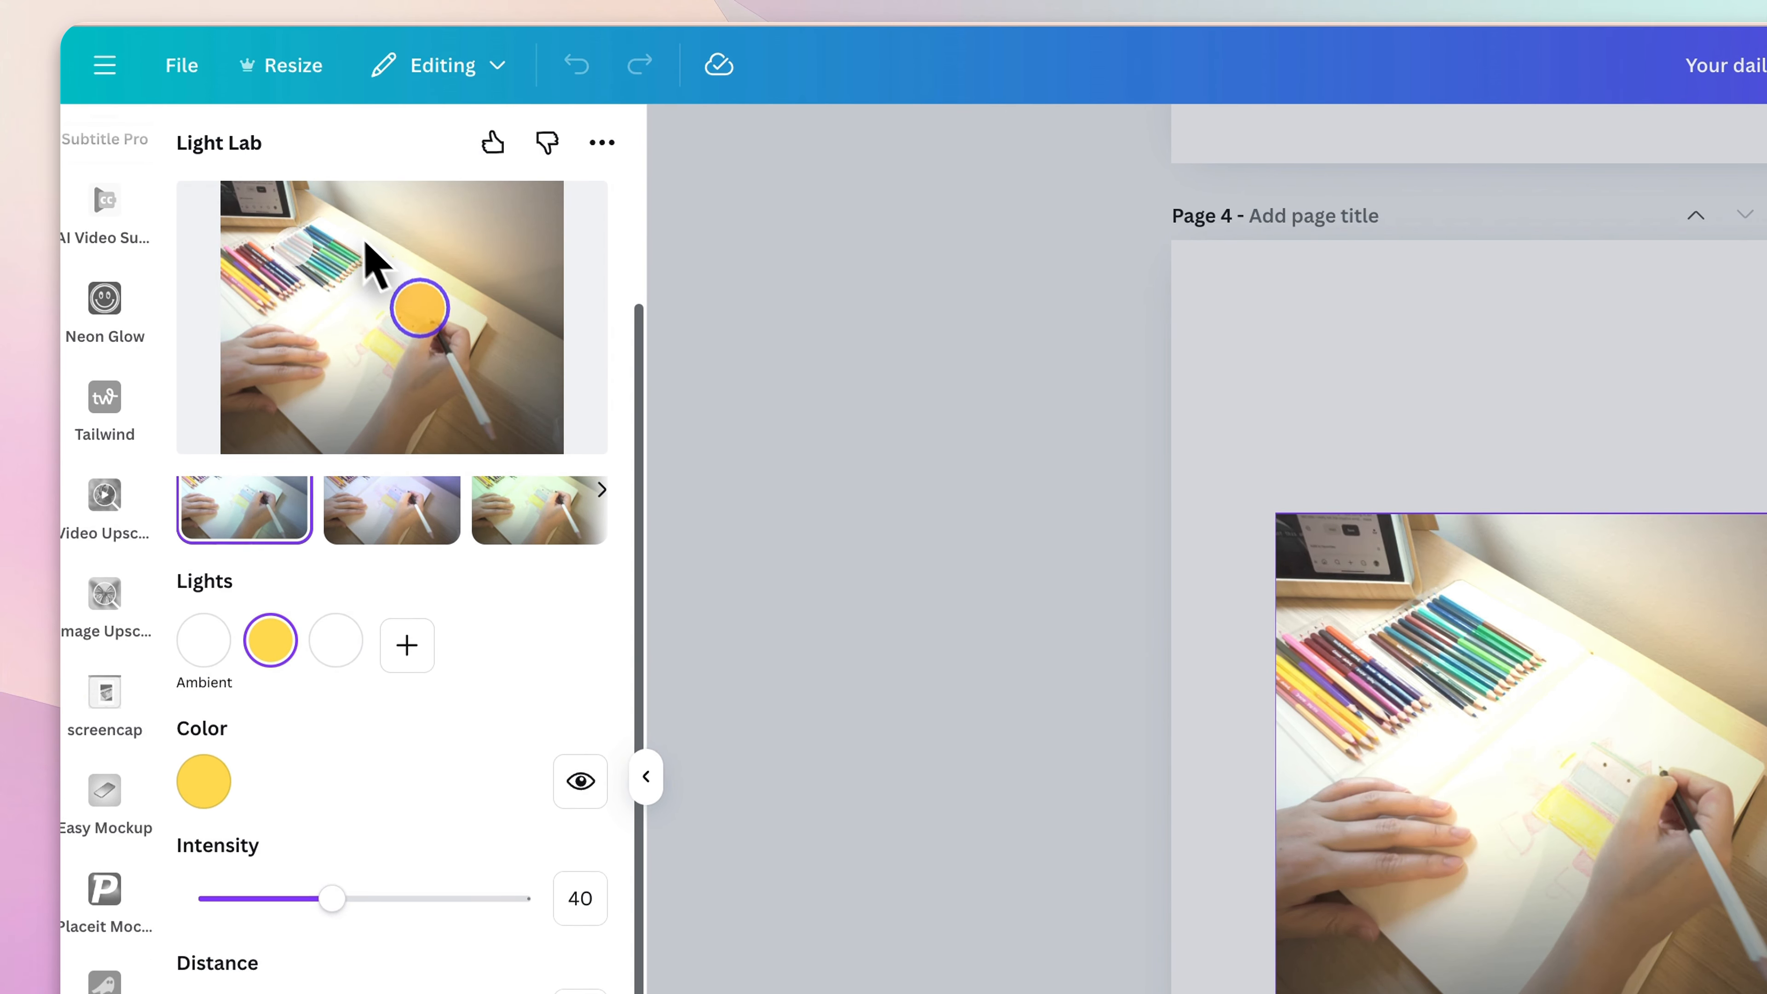
{"action": "left_click_drag", "start_coordinate": [586, 245], "coordinate": [605, 321]}
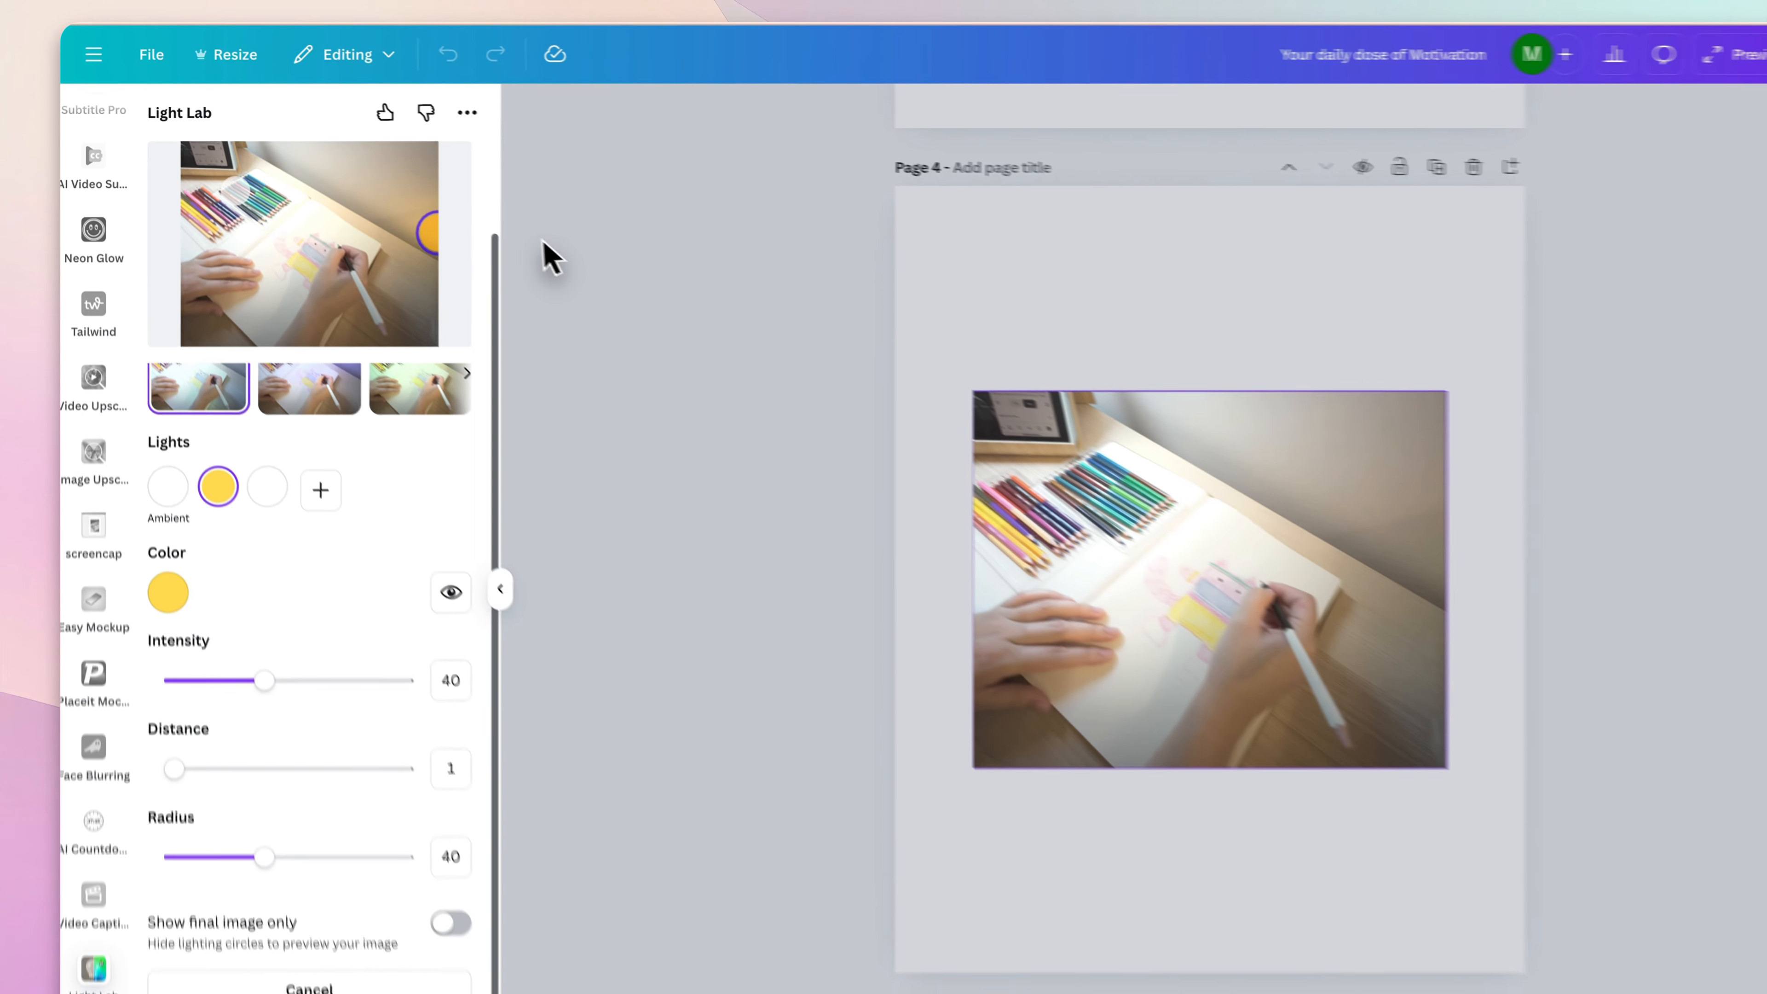
Try the green lighting preset on the photo, then apply the warm orange preset.
{"action": "left_click", "coordinate": [539, 509]}
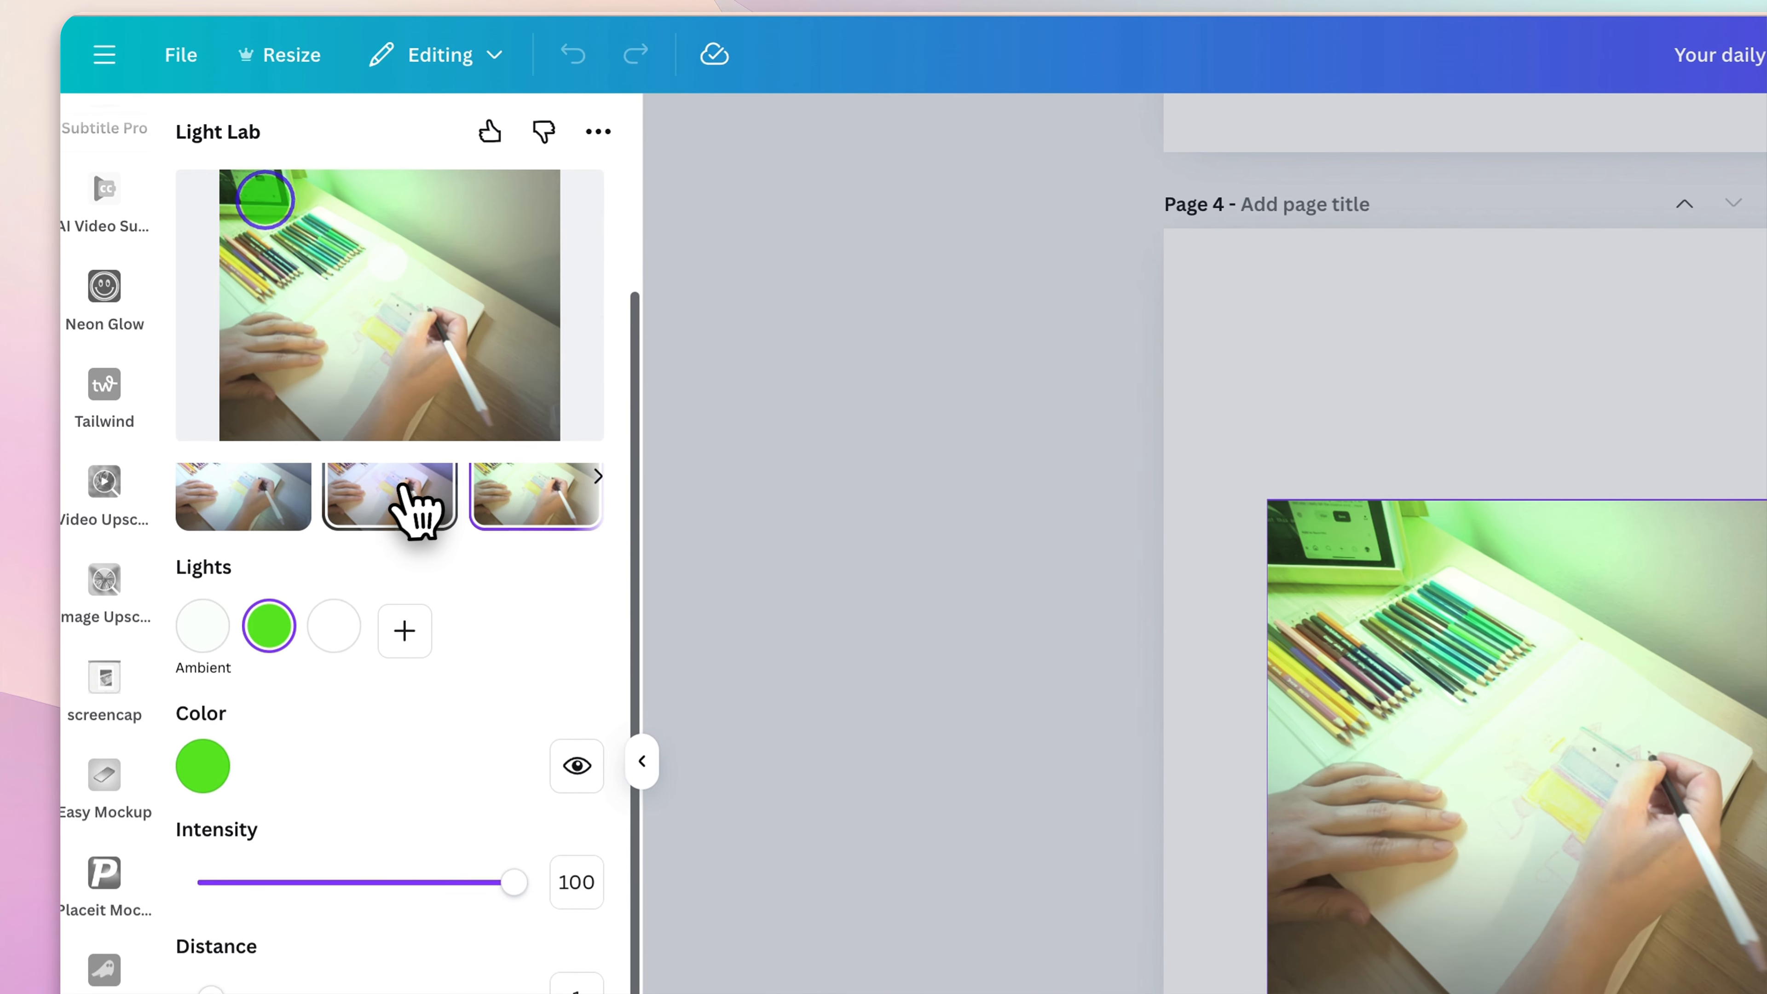
{"action": "left_click", "coordinate": [414, 508]}
{"action": "scroll", "coordinate": [348, 508], "scroll_direction": "up", "scroll_amount": 2}
{"action": "left_click", "coordinate": [434, 598]}
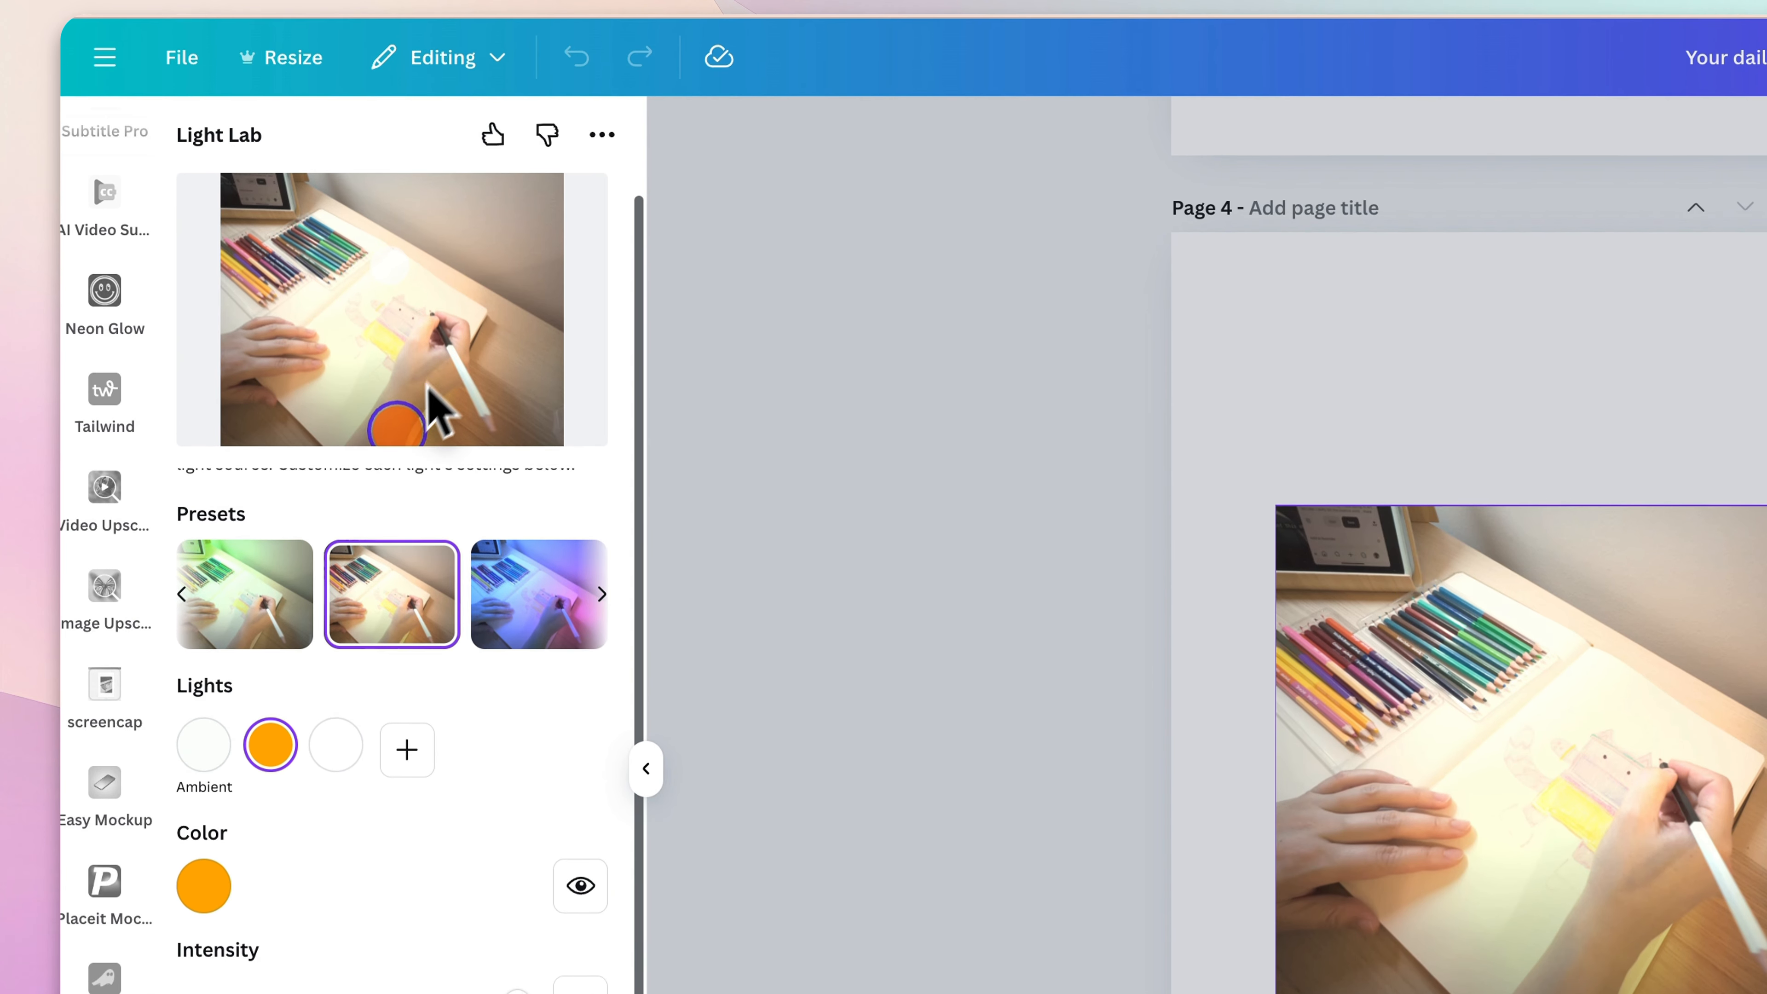
Move the orange light to the photo's upper-right corner, lower its intensity and save the relit photo to page 4.
{"action": "left_click_drag", "start_coordinate": [403, 418], "coordinate": [565, 212]}
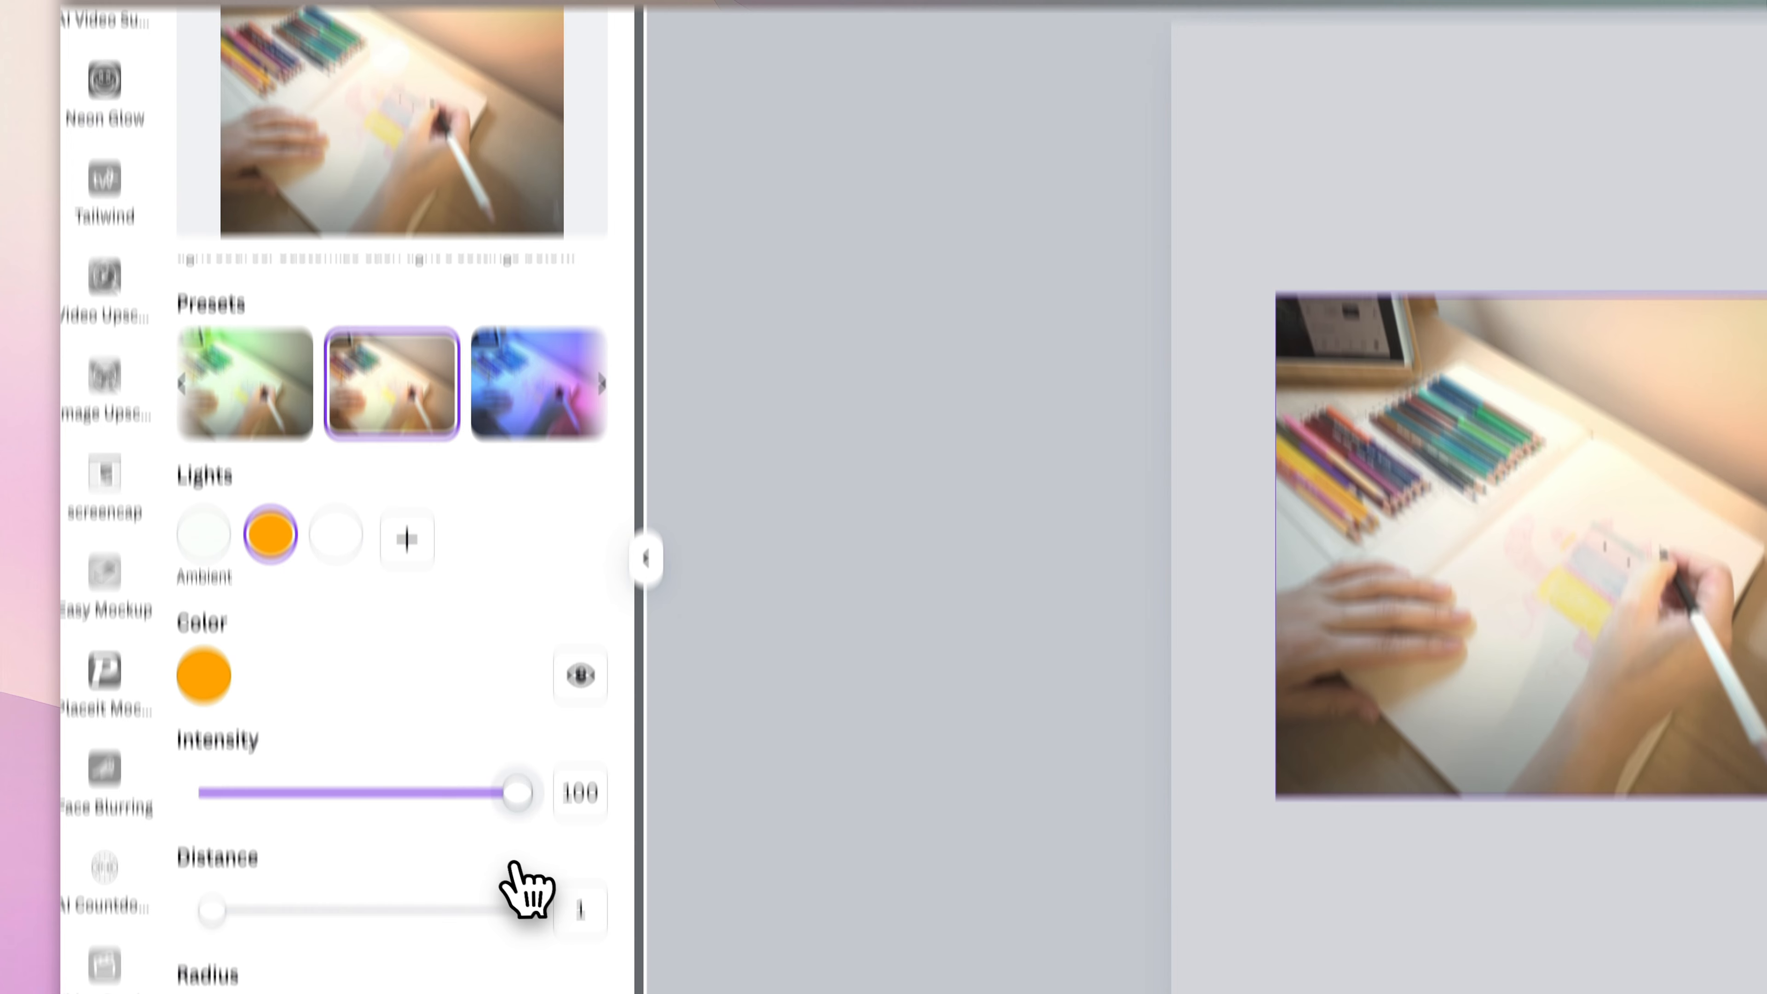
{"action": "left_click_drag", "start_coordinate": [515, 793], "coordinate": [273, 555]}
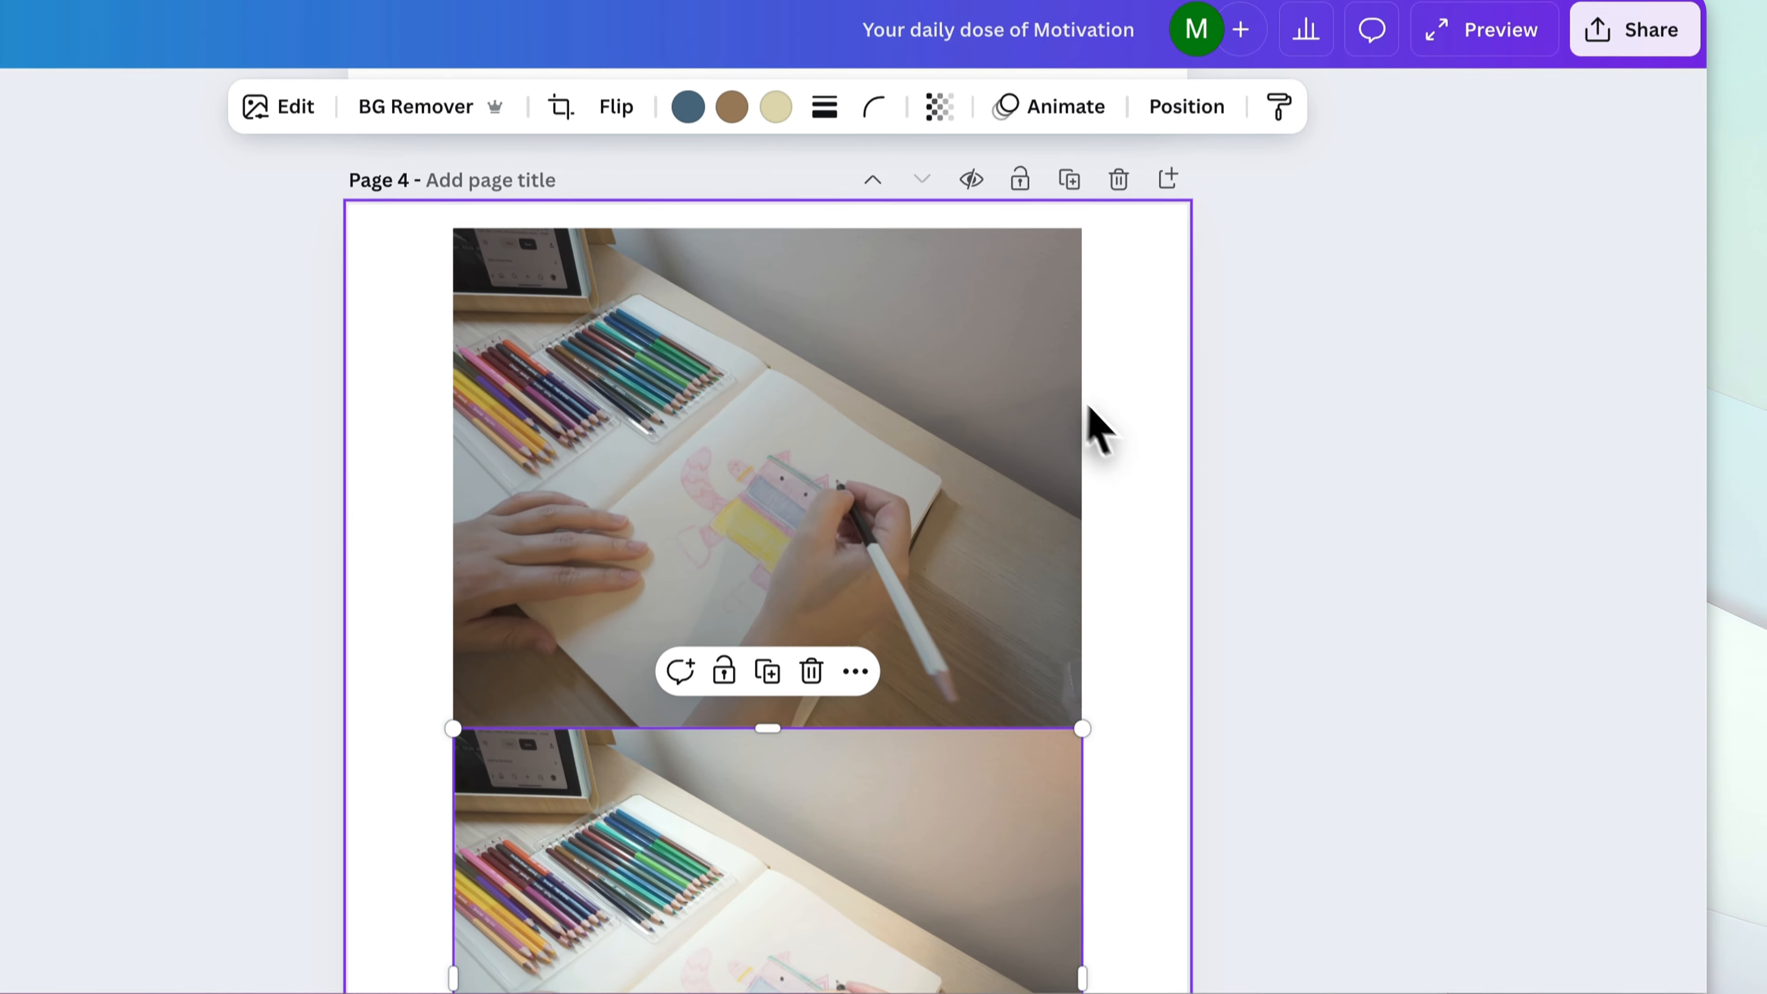
Compare the original photo with the relit version below it on page 4.
{"action": "left_click", "coordinate": [842, 466]}
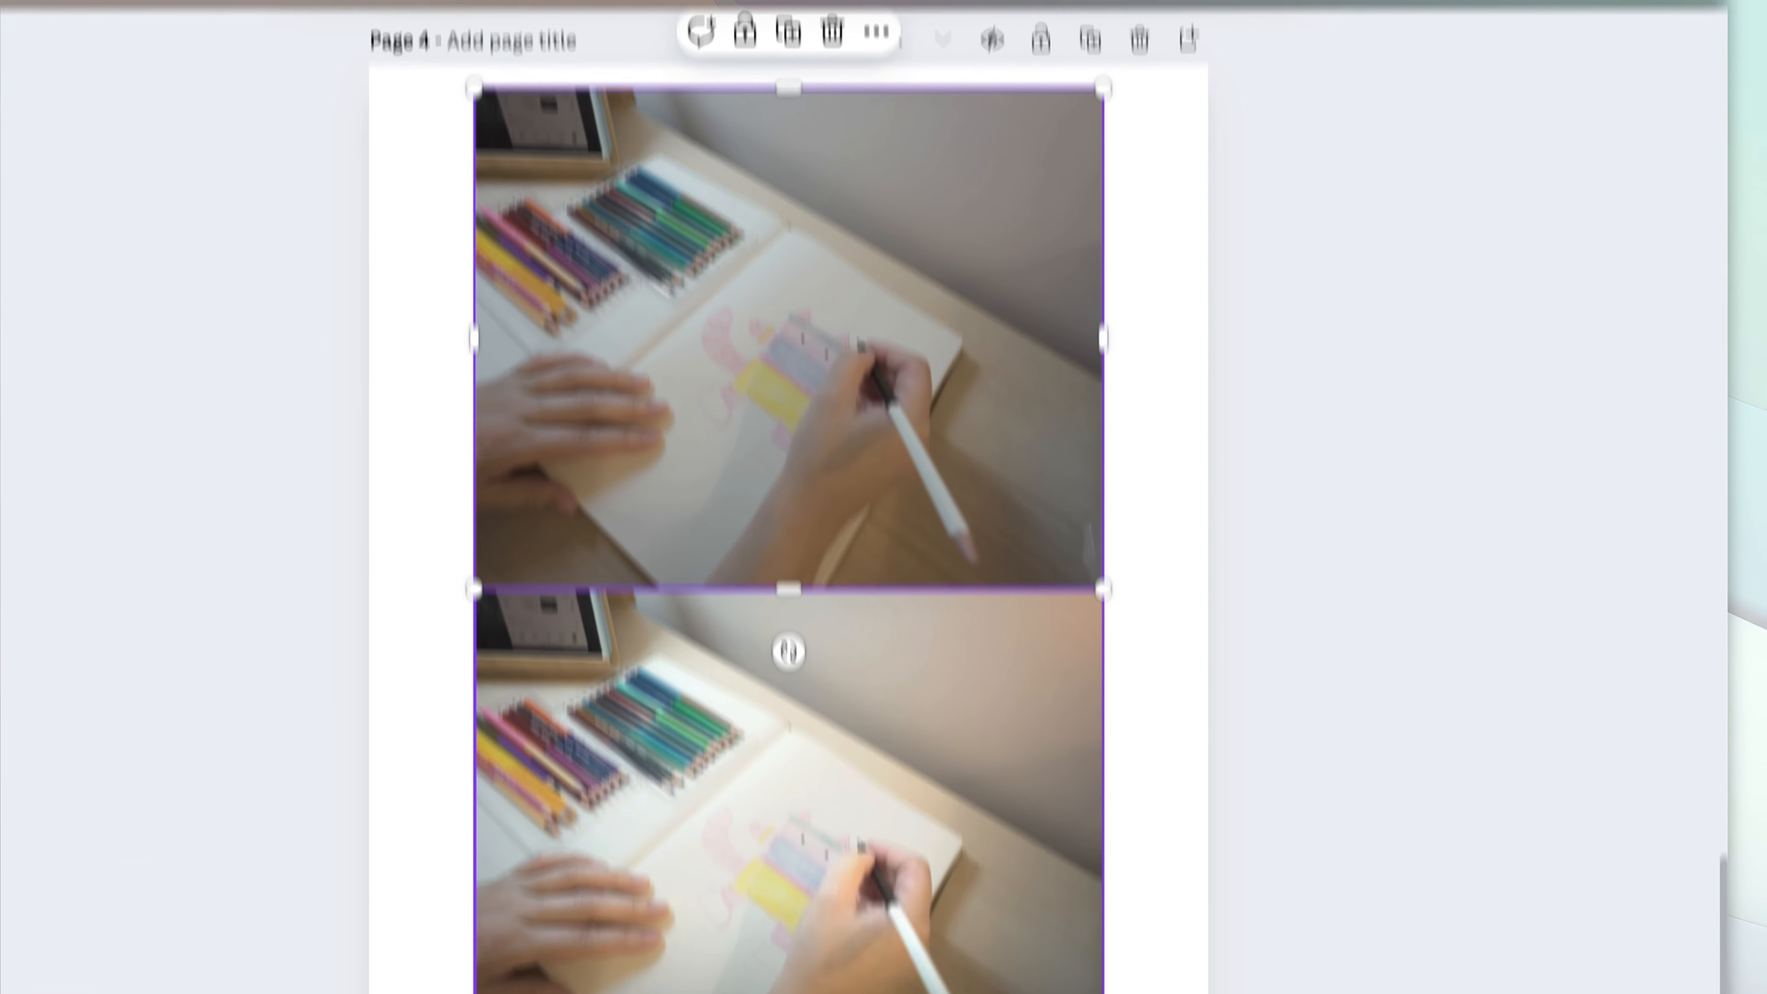
{"action": "left_click", "coordinate": [873, 929]}
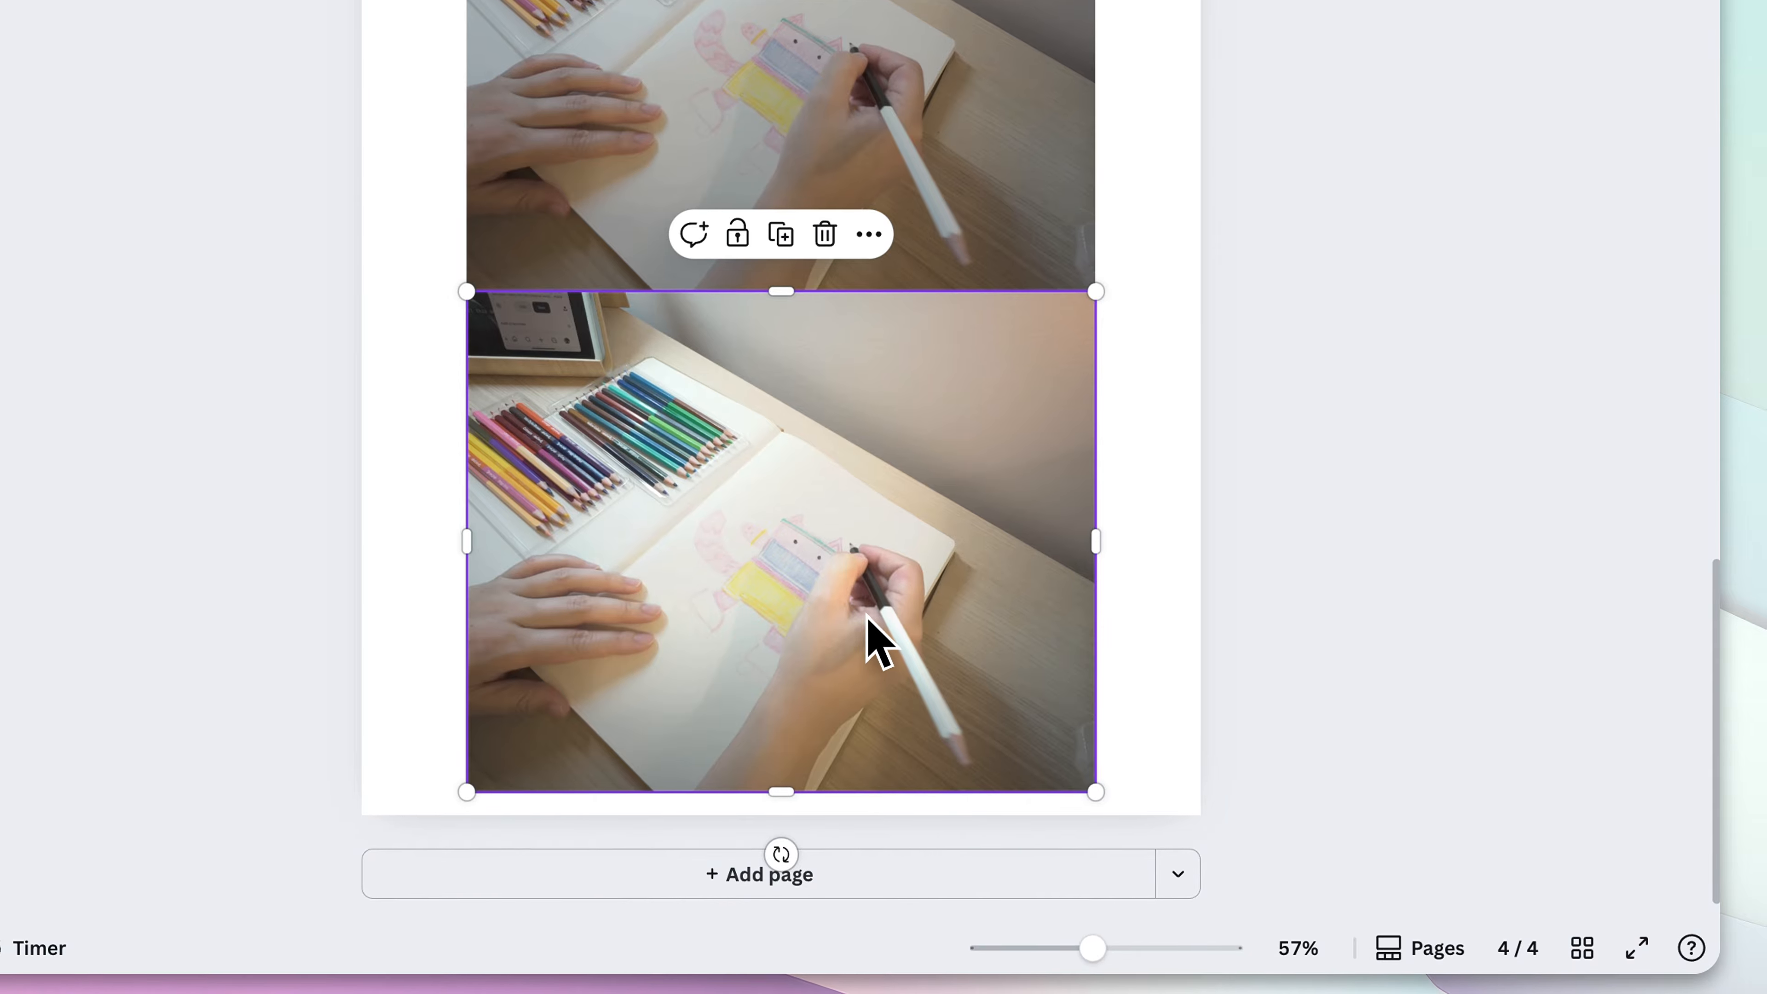
{"action": "left_click", "coordinate": [1489, 501]}
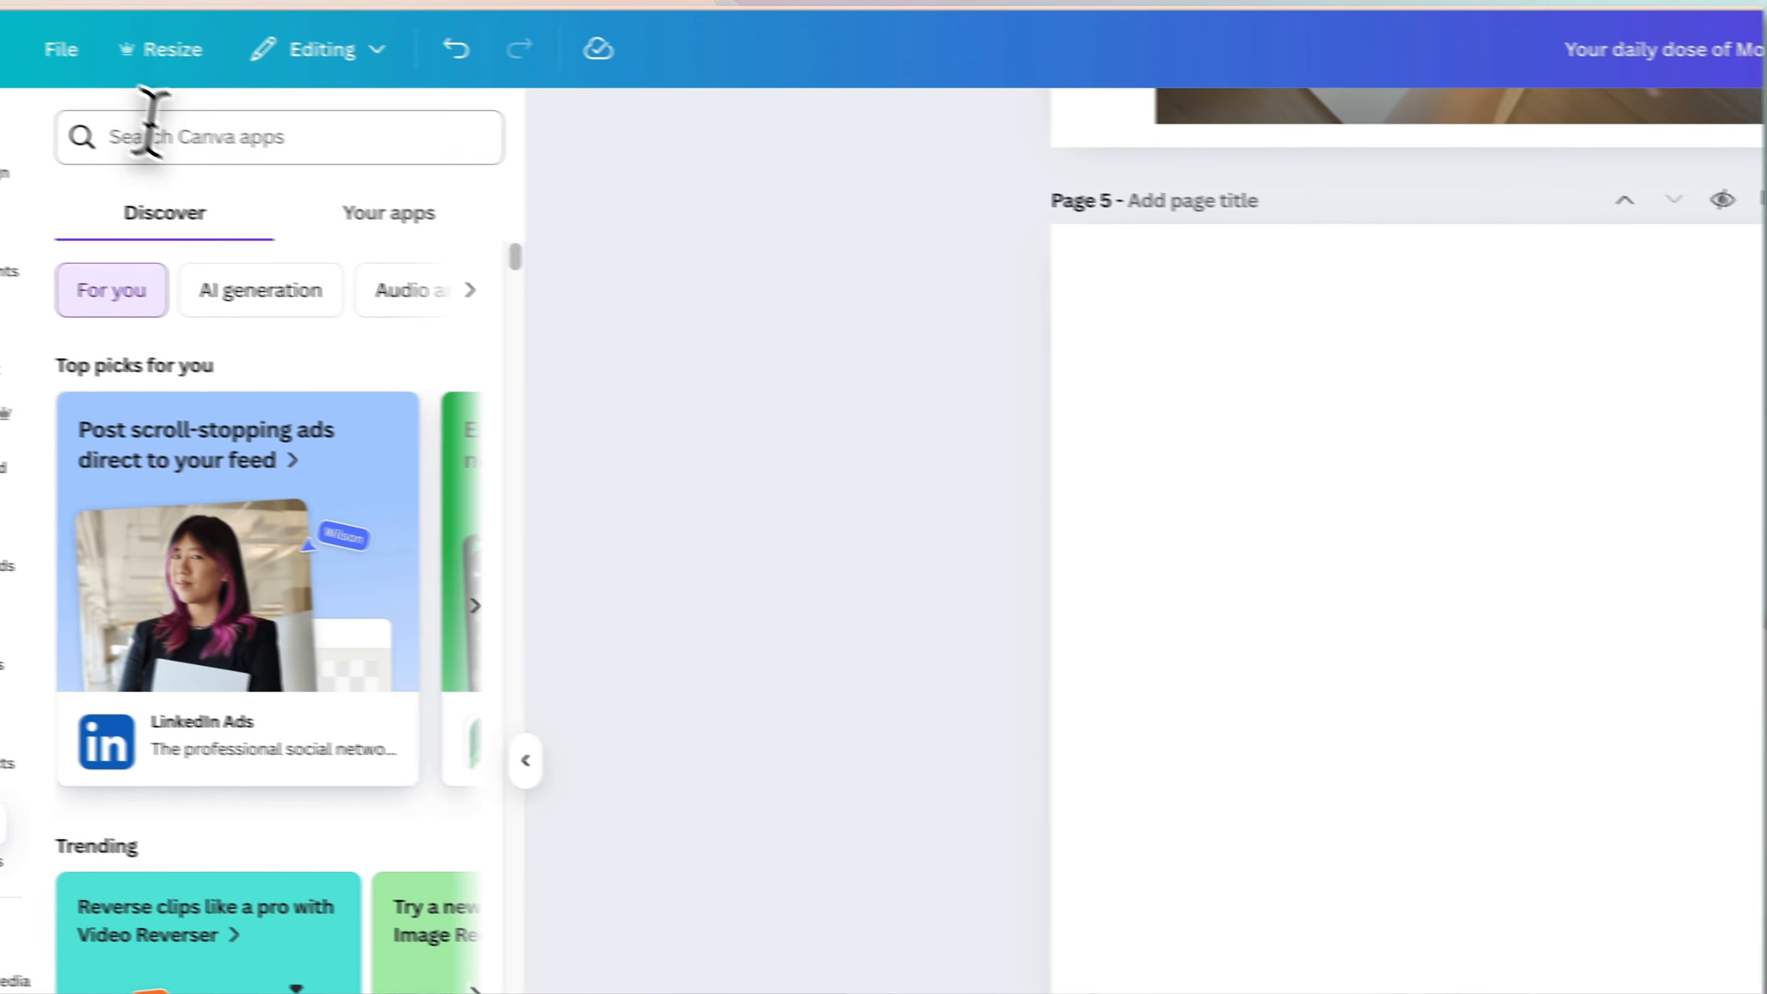
Search the app library for Lottie Animations, look through its preview images and open the app.
{"action": "type", "text": "Lottie"}
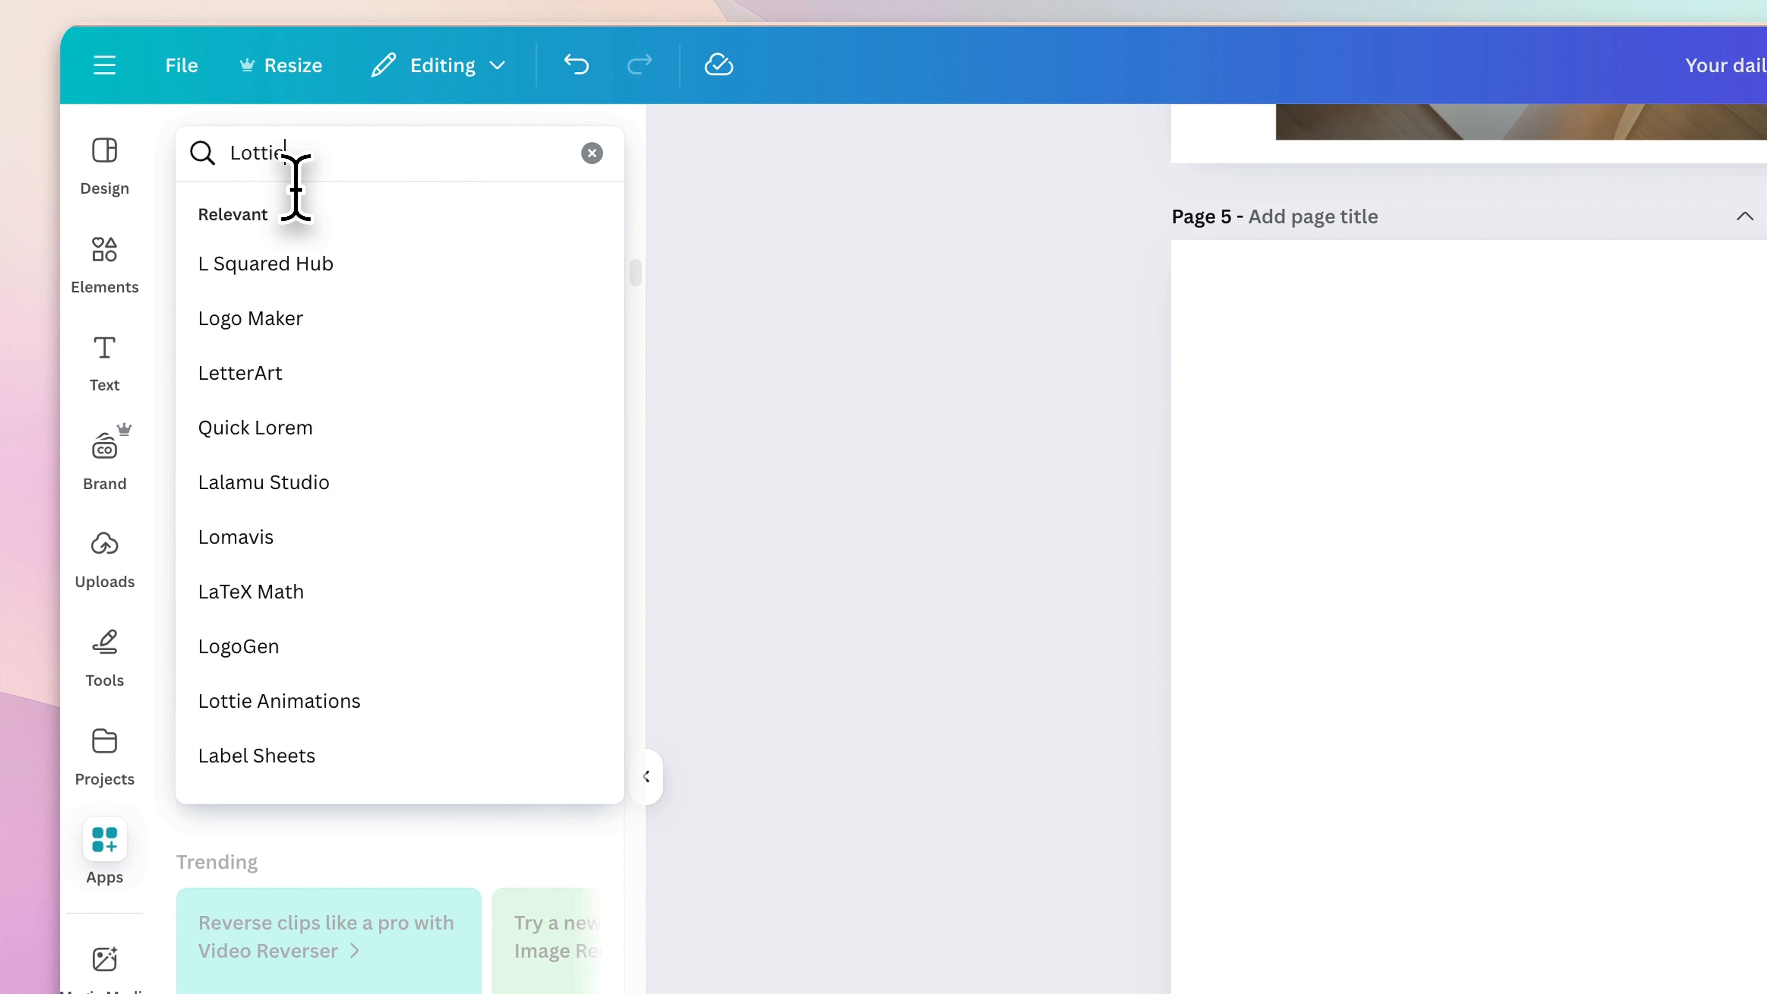
{"action": "left_click", "coordinate": [241, 263]}
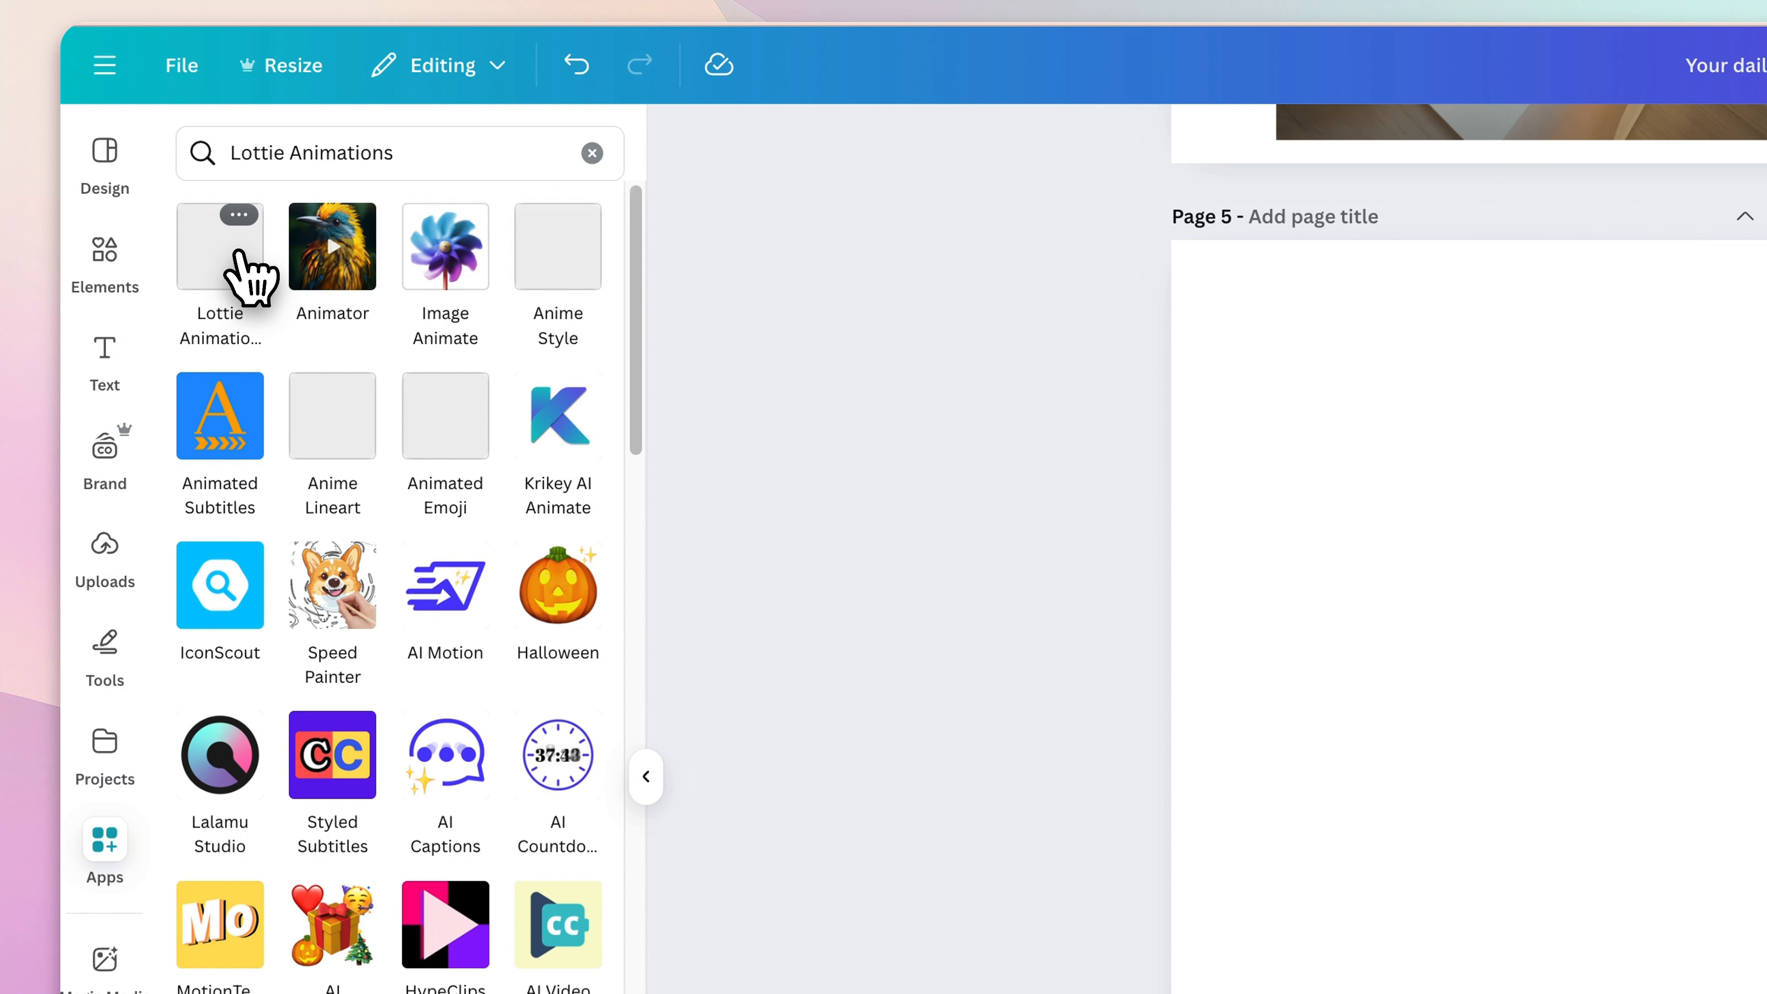
{"action": "left_click", "coordinate": [245, 274]}
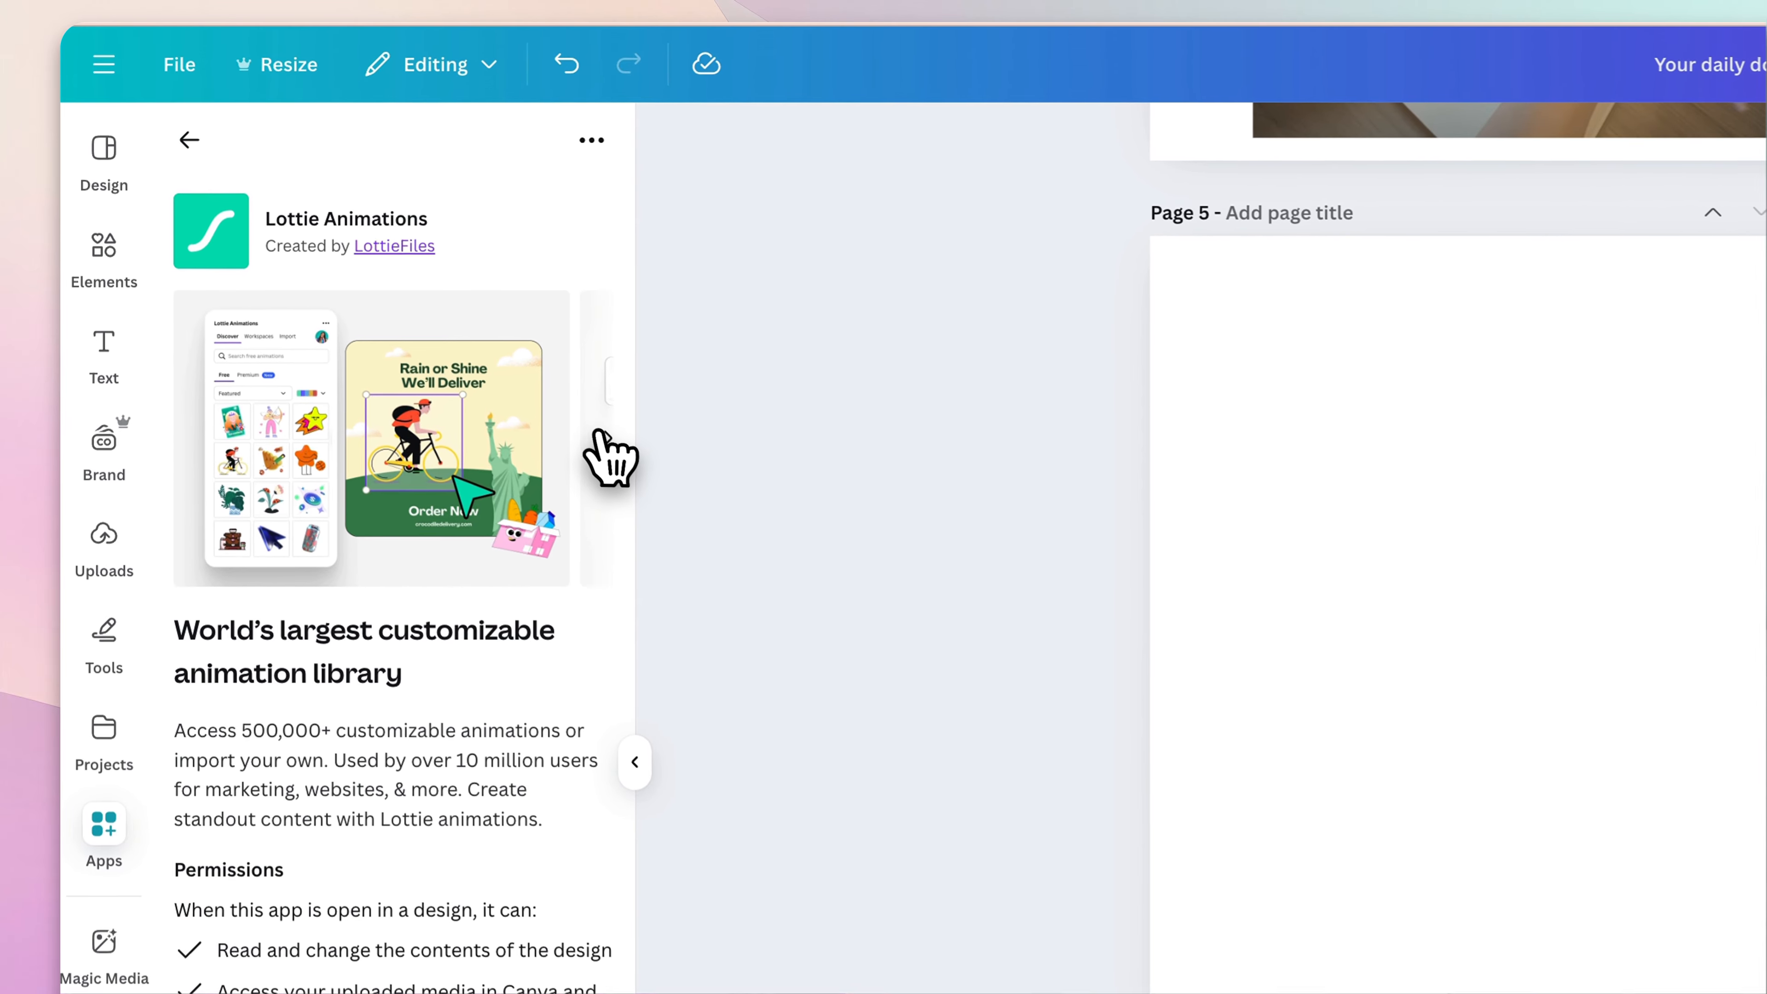
{"action": "left_click", "coordinate": [432, 304]}
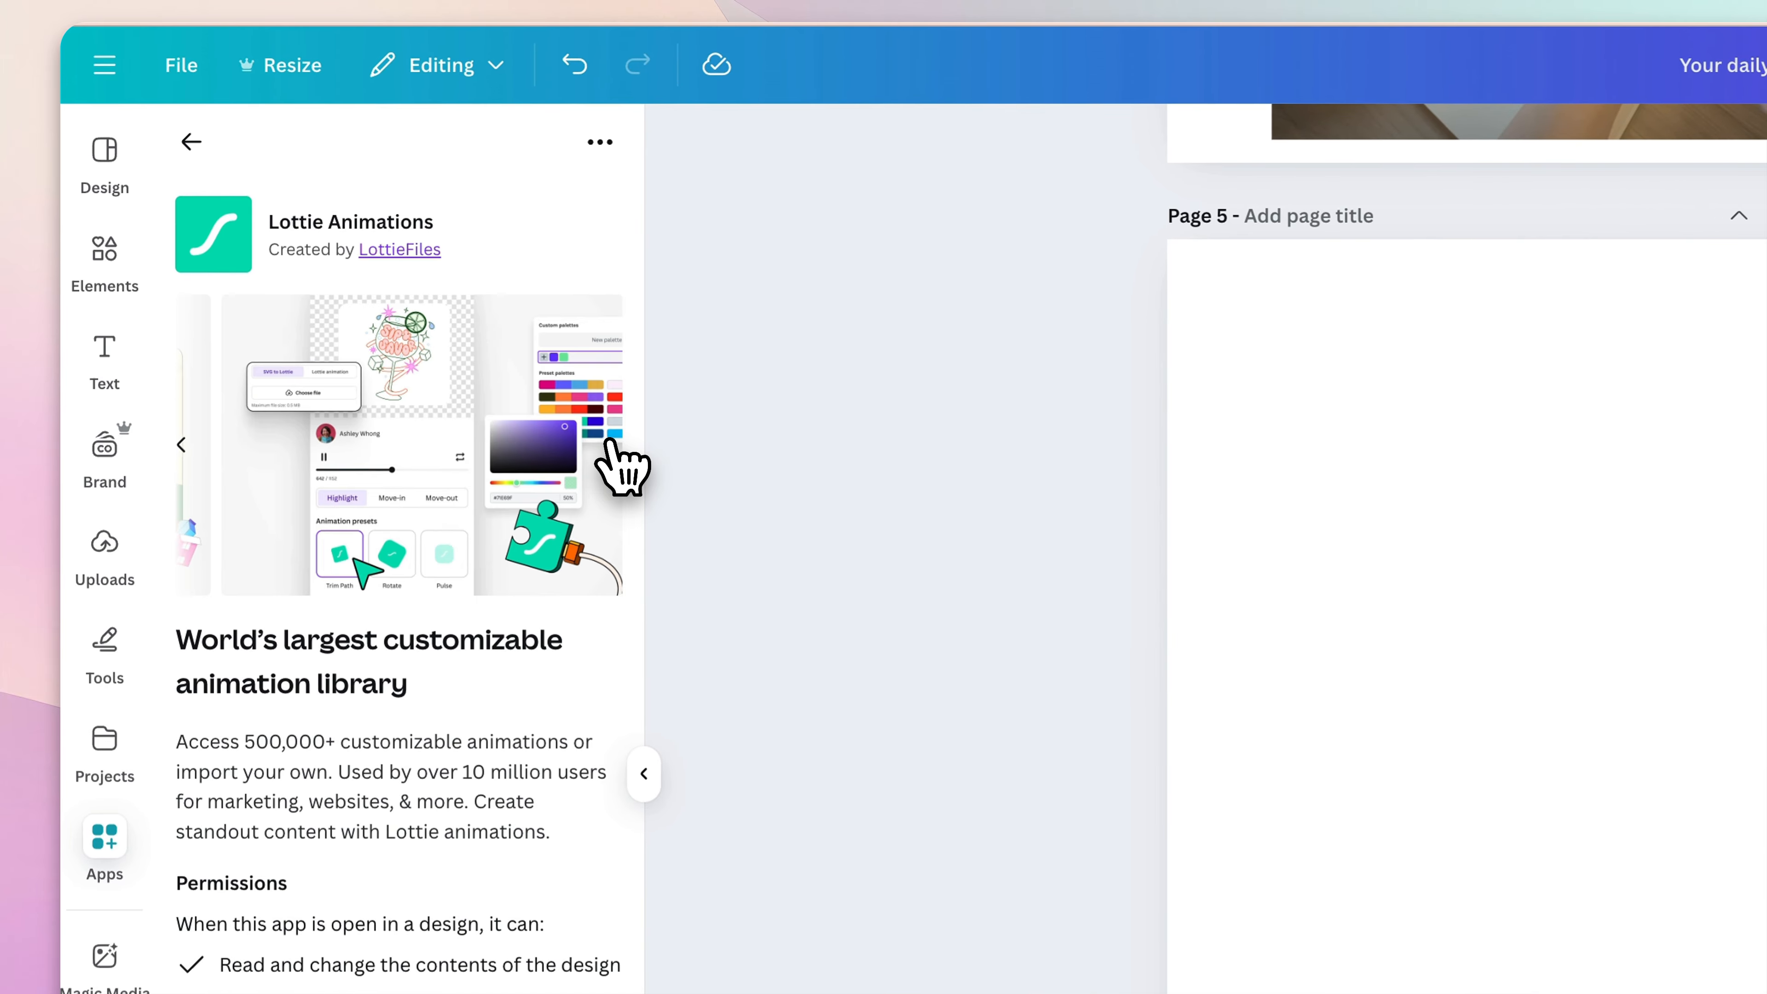
{"action": "left_click", "coordinate": [394, 900]}
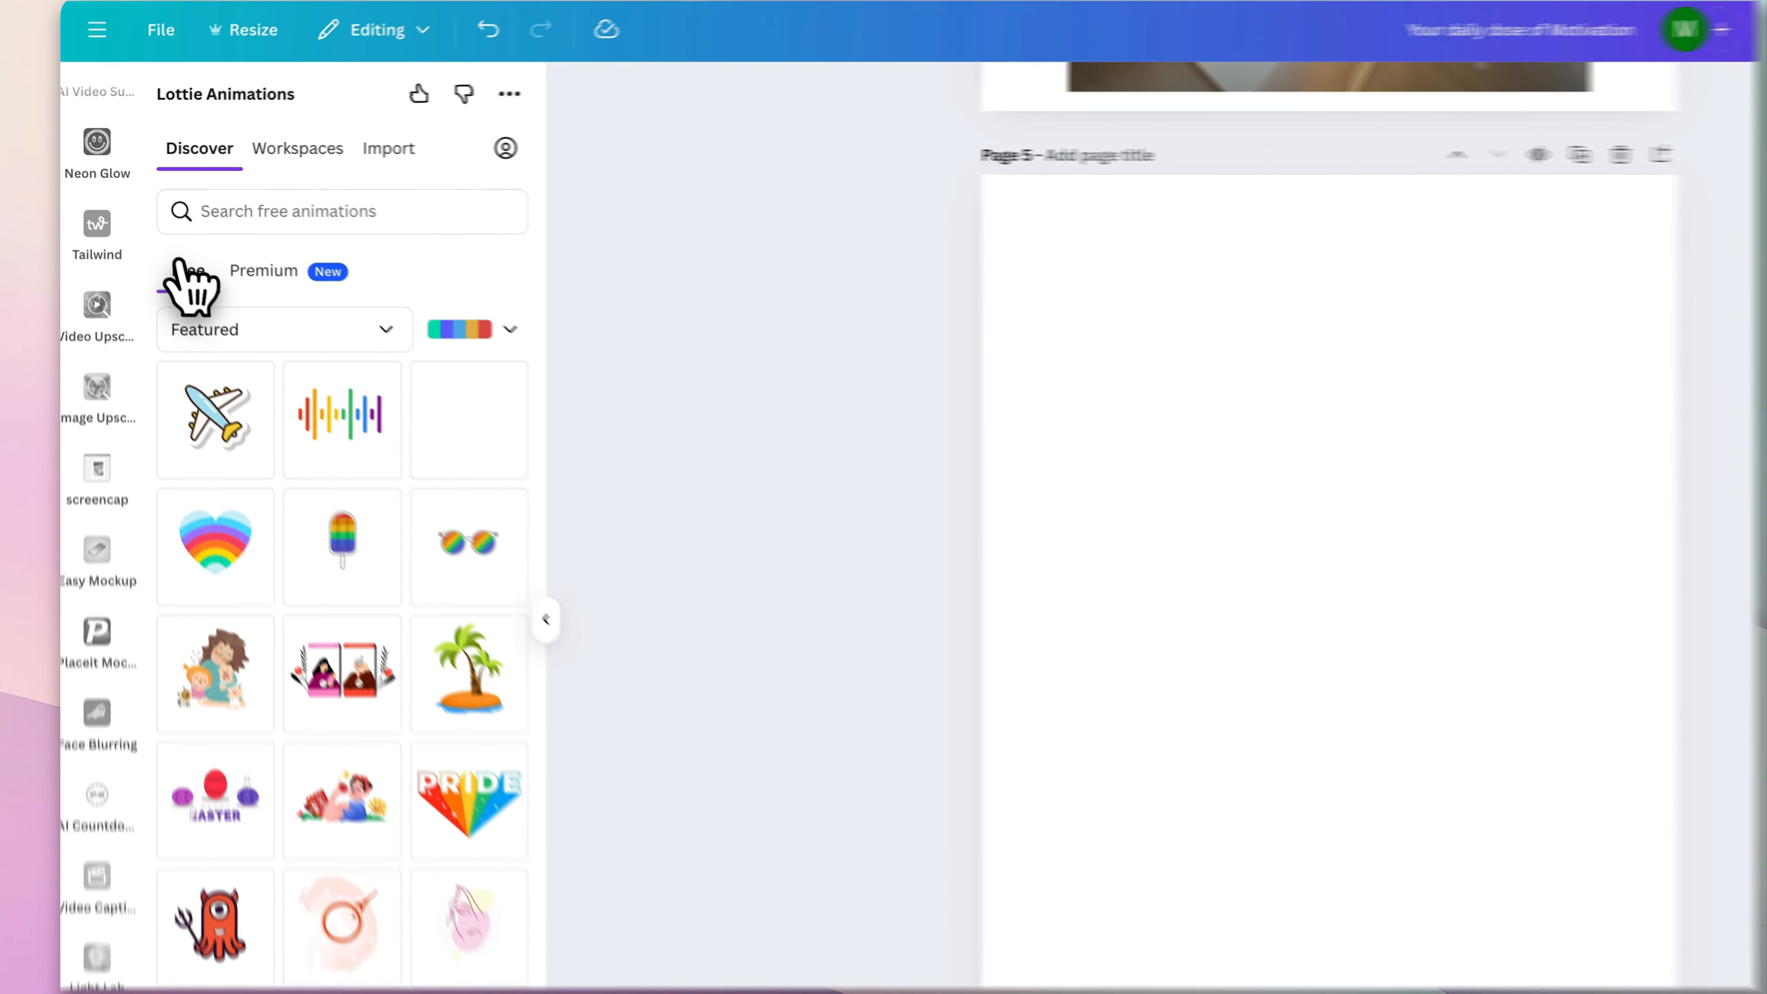
Check the Premium animations, return to the Free ones and open the featured airplane animation.
{"action": "left_click", "coordinate": [223, 245]}
{"action": "left_click", "coordinate": [166, 244]}
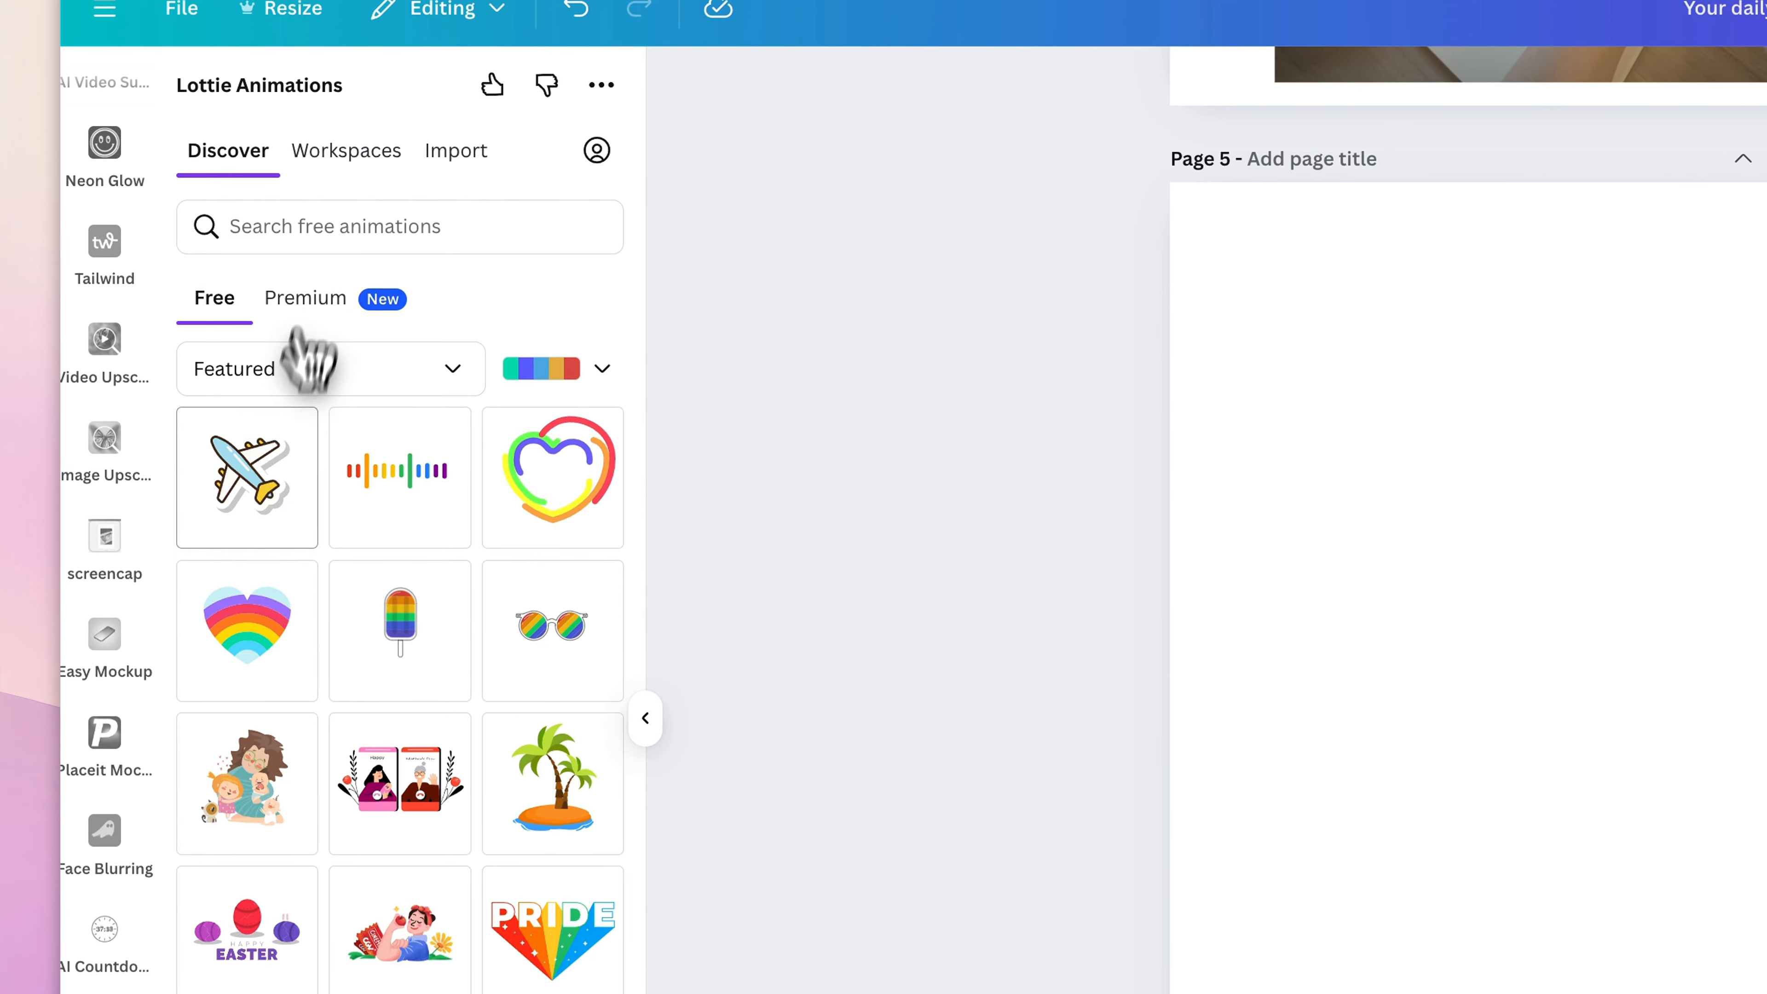
{"action": "left_click", "coordinate": [268, 449]}
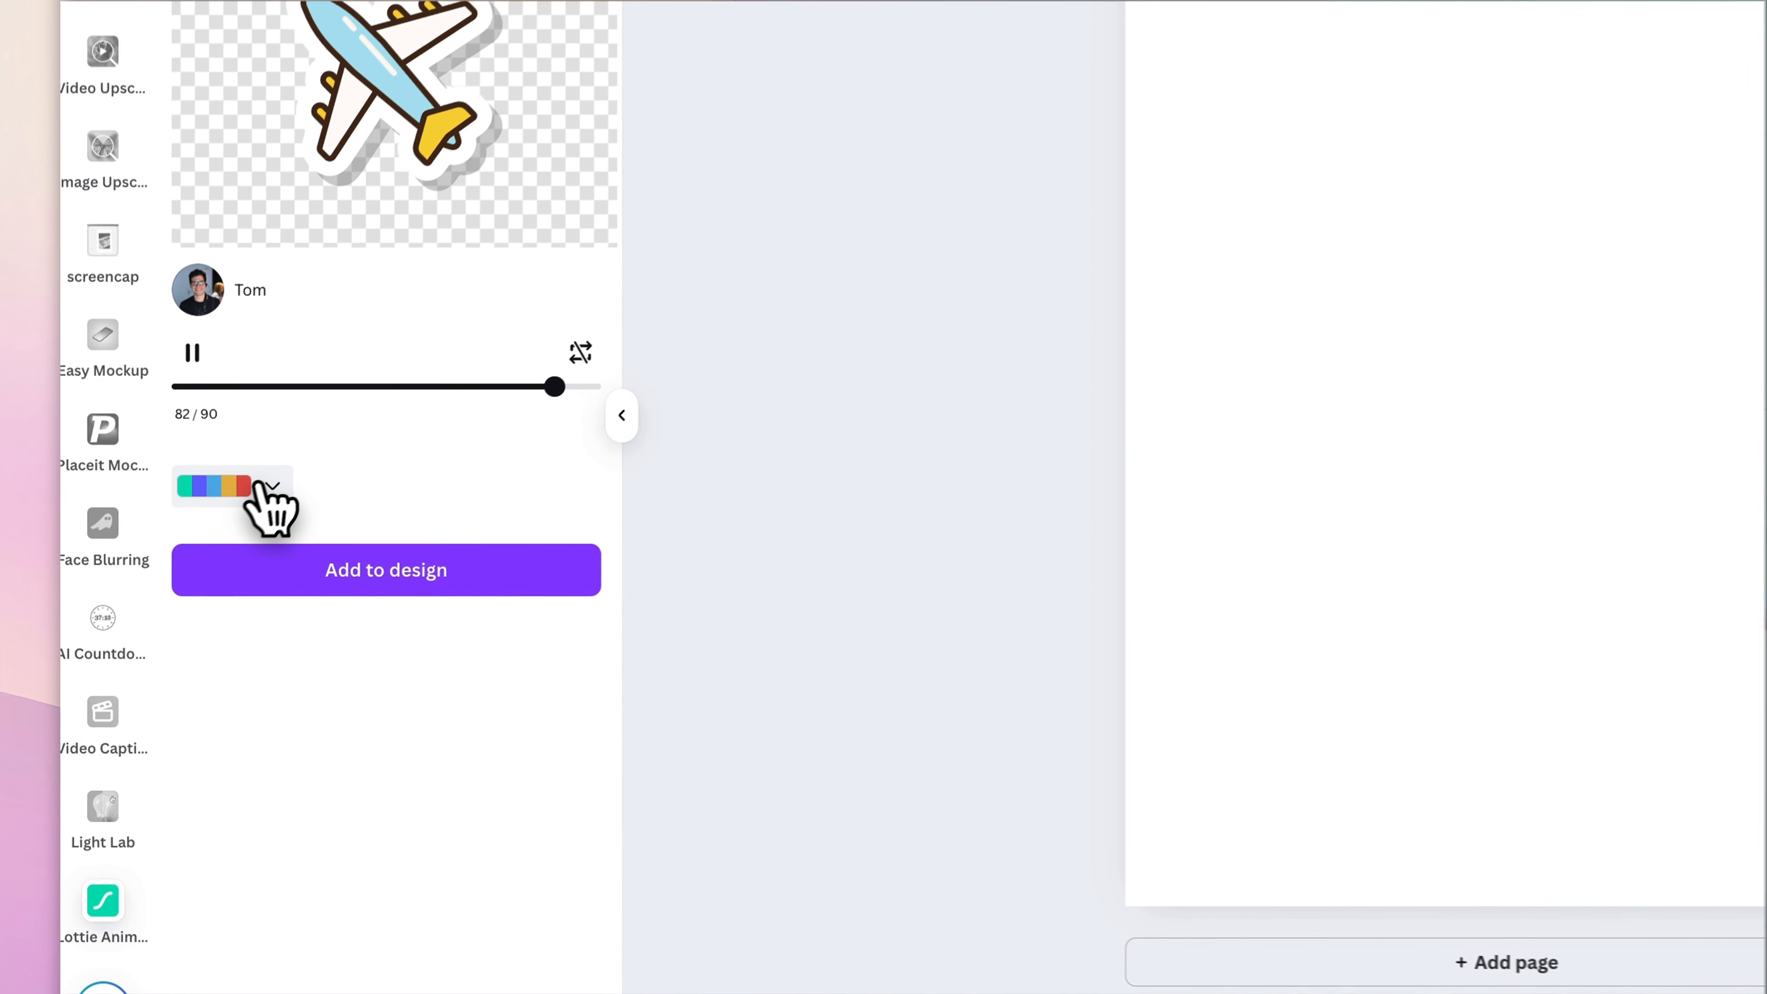
Recolour the airplane animation with the orange, pink, purple and dark olive preset palette.
{"action": "left_click", "coordinate": [186, 574]}
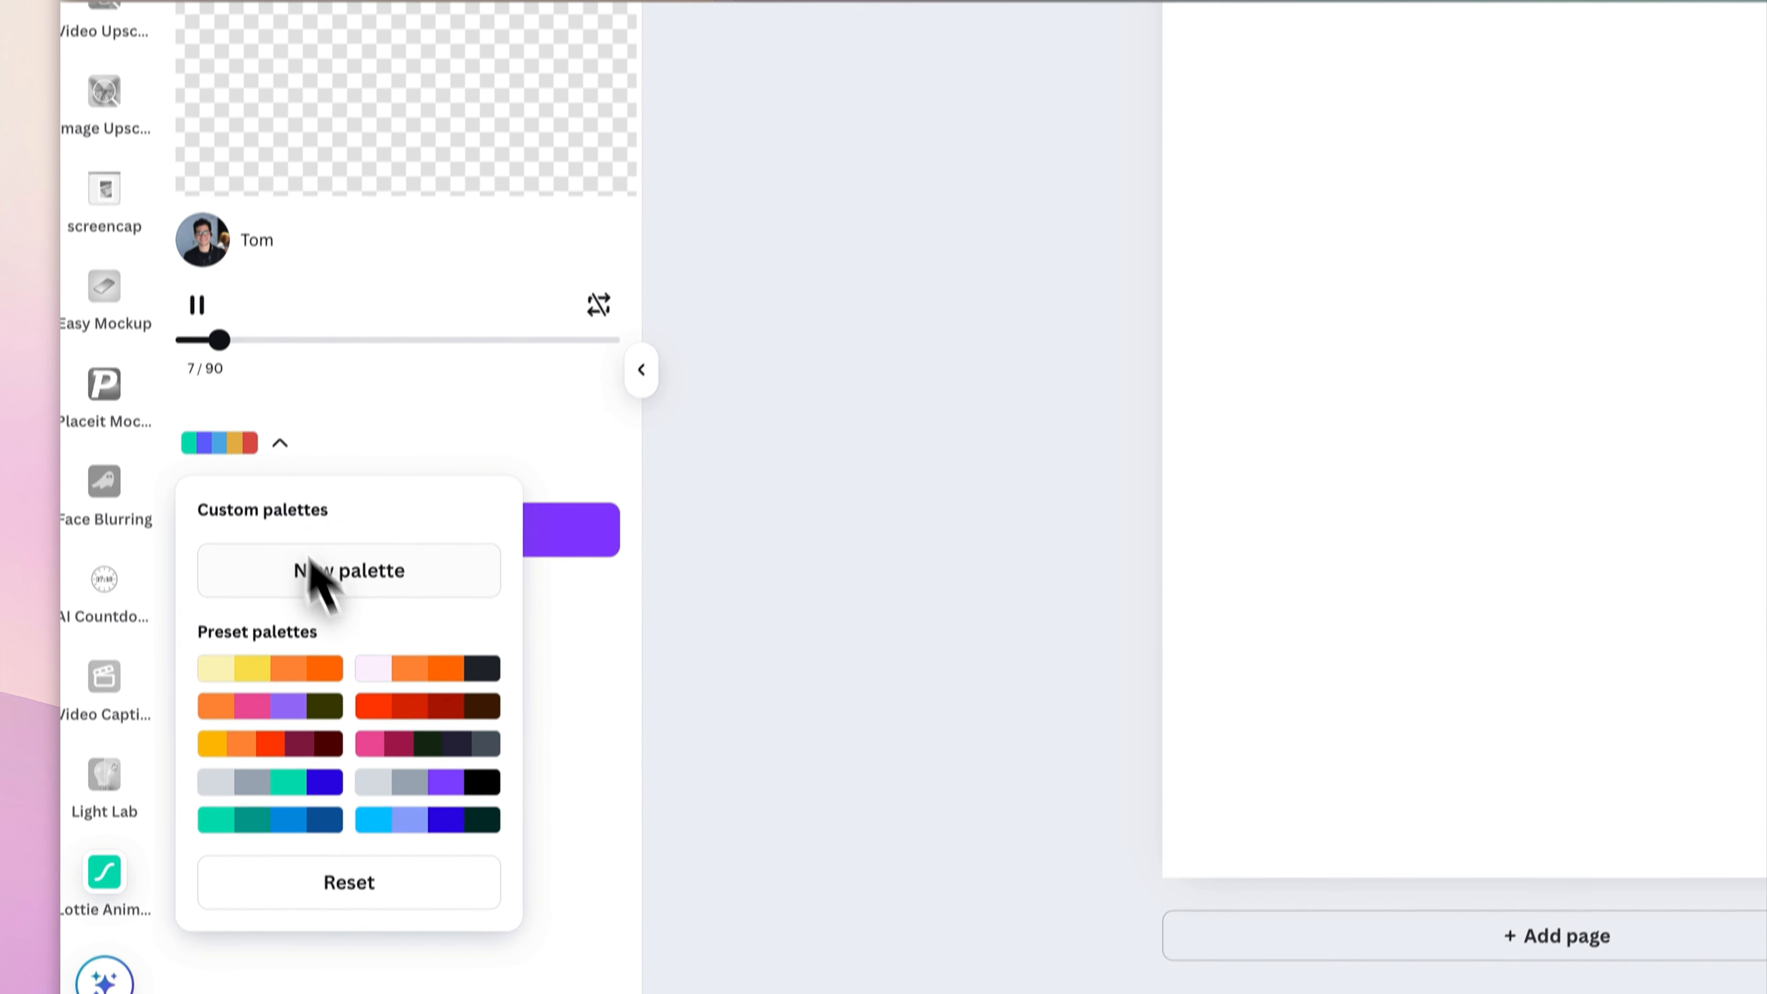
{"action": "left_click", "coordinate": [267, 668]}
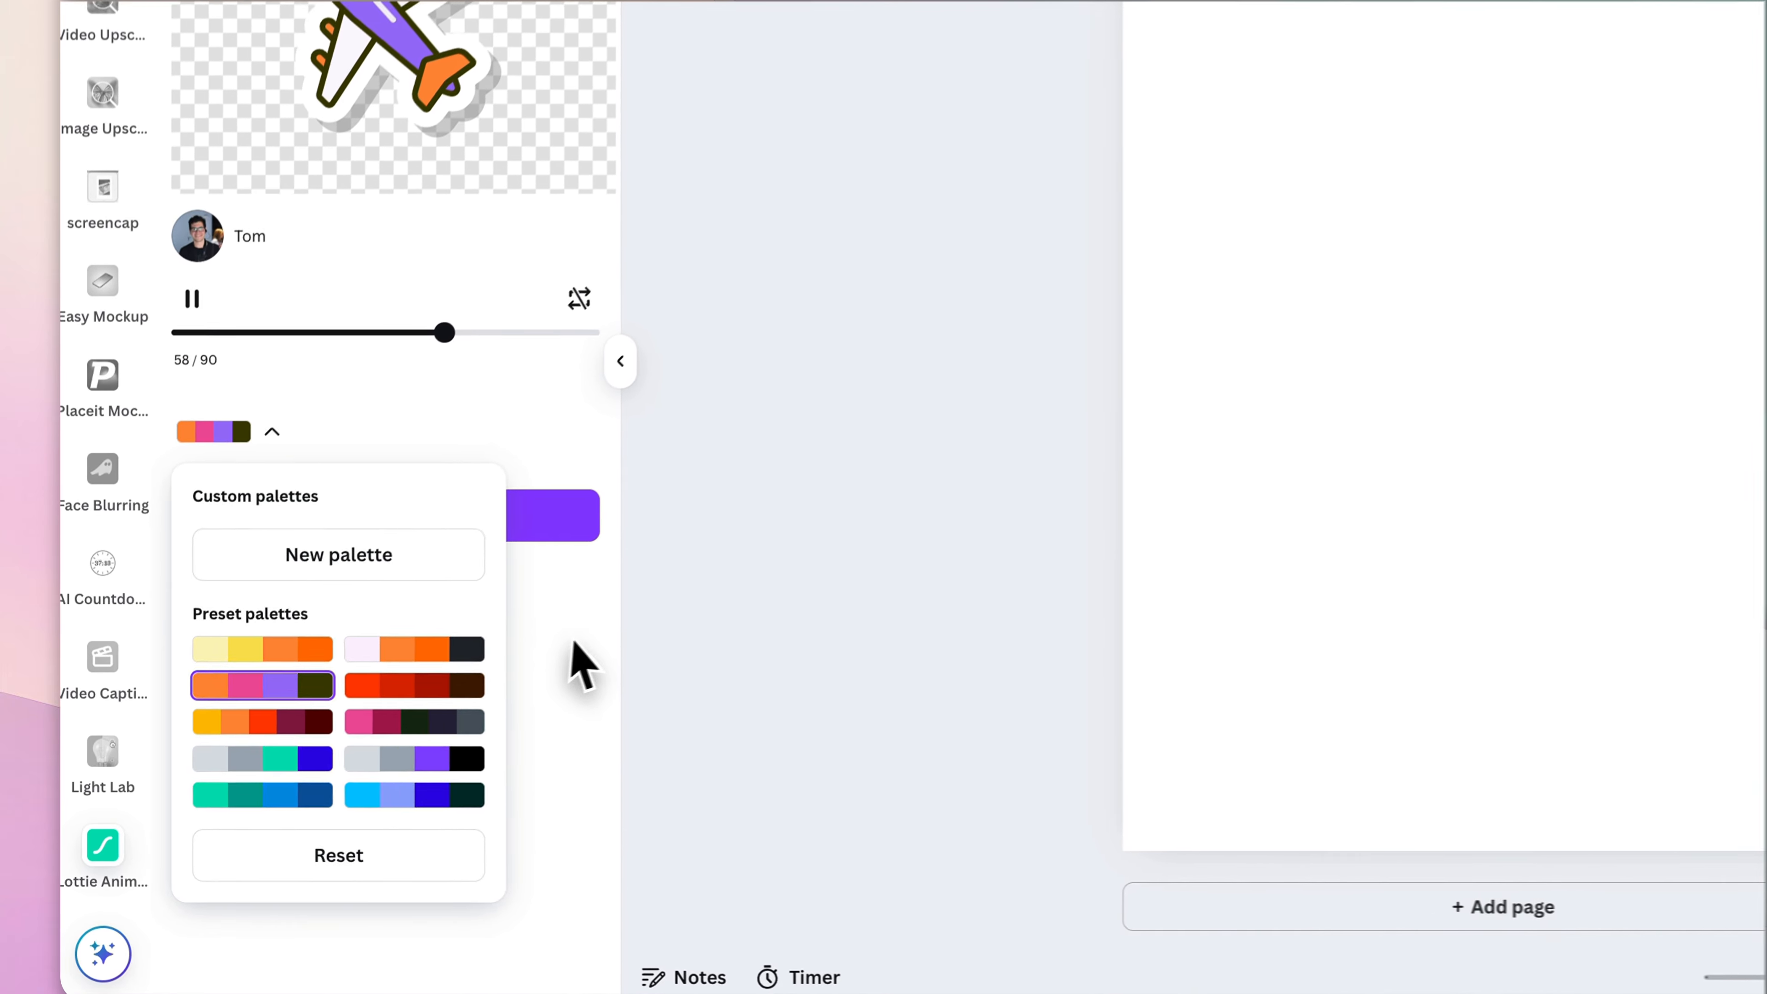
{"action": "left_click", "coordinate": [403, 717]}
Try to add the recoloured airplane to the design, and connect the LottieFiles account to the Lottie Animations app.
{"action": "left_click", "coordinate": [327, 632]}
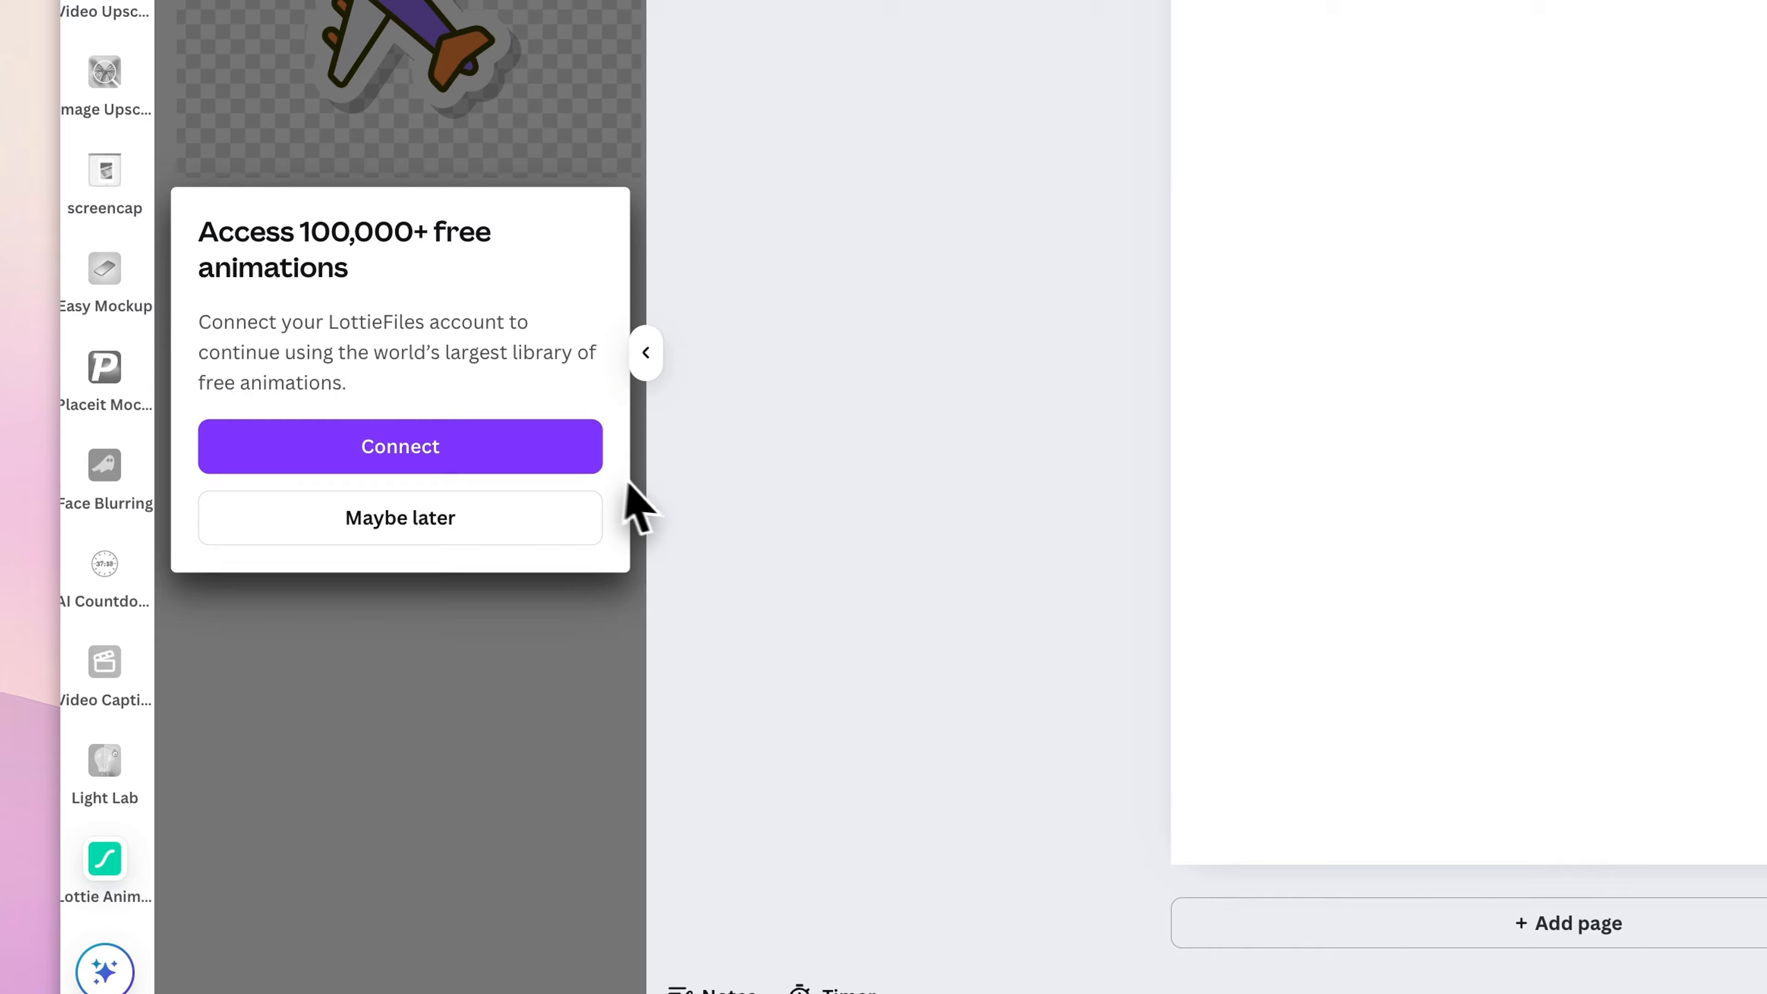
{"action": "left_click", "coordinate": [533, 534]}
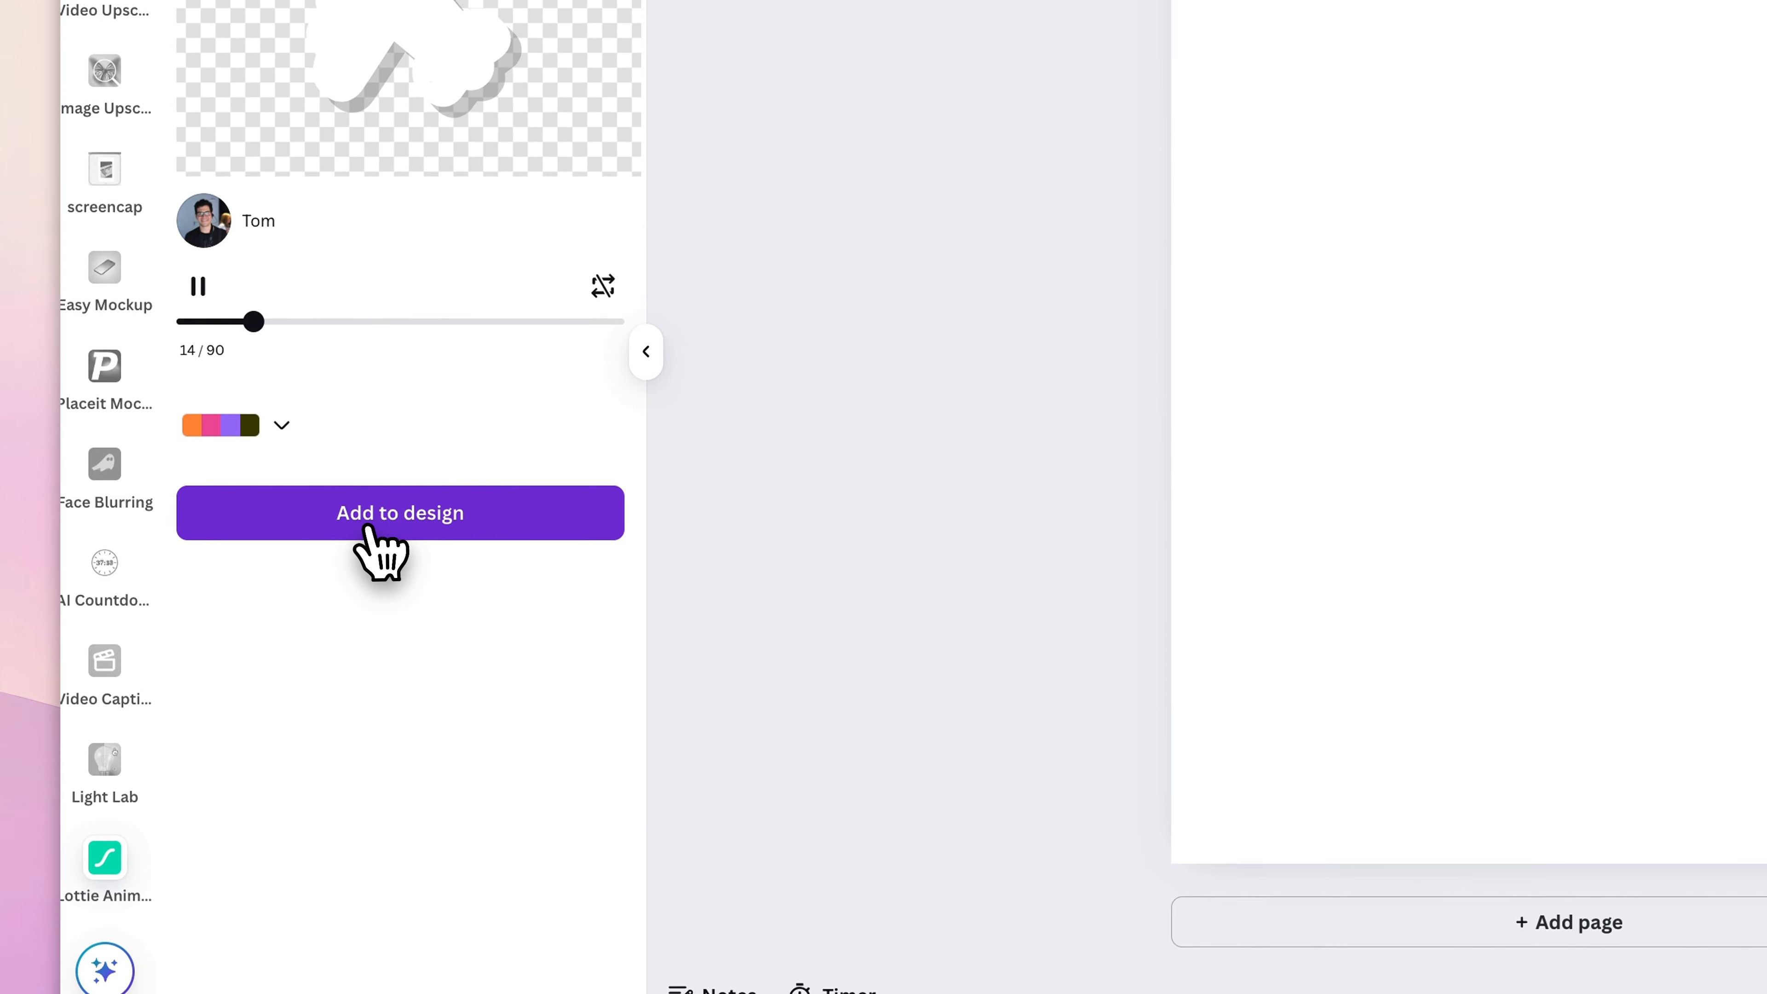
{"action": "left_click", "coordinate": [461, 505]}
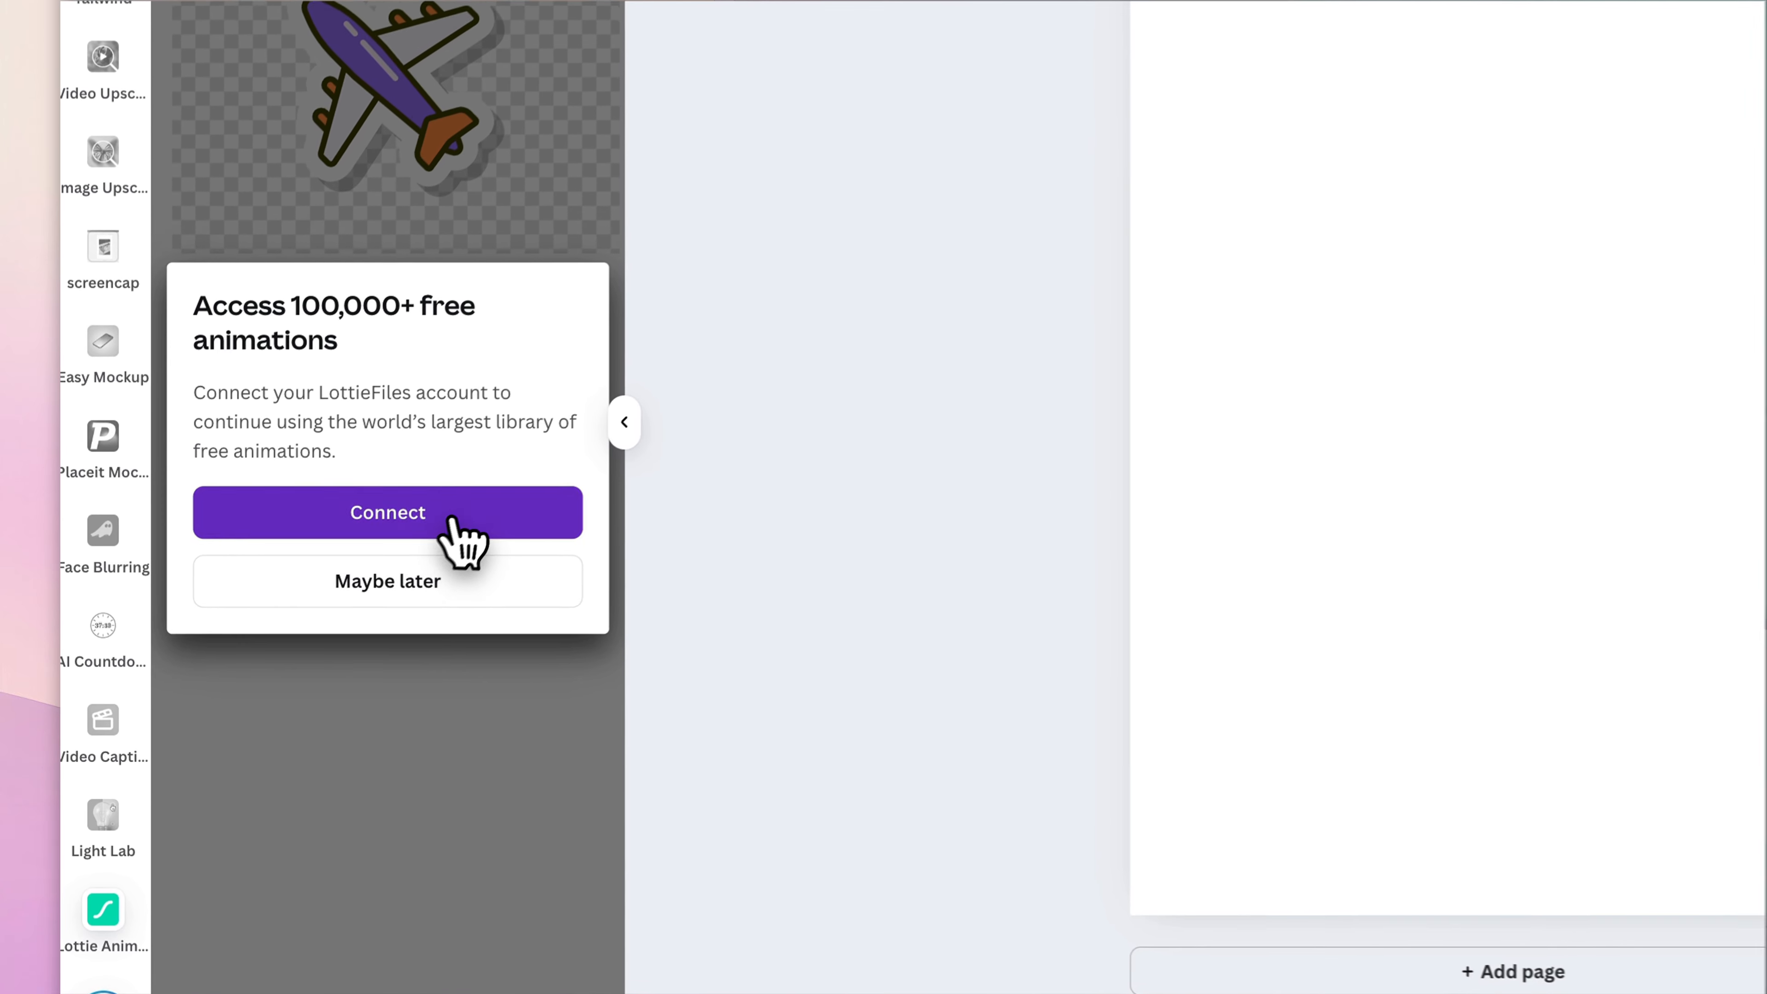
{"action": "left_click", "coordinate": [348, 593]}
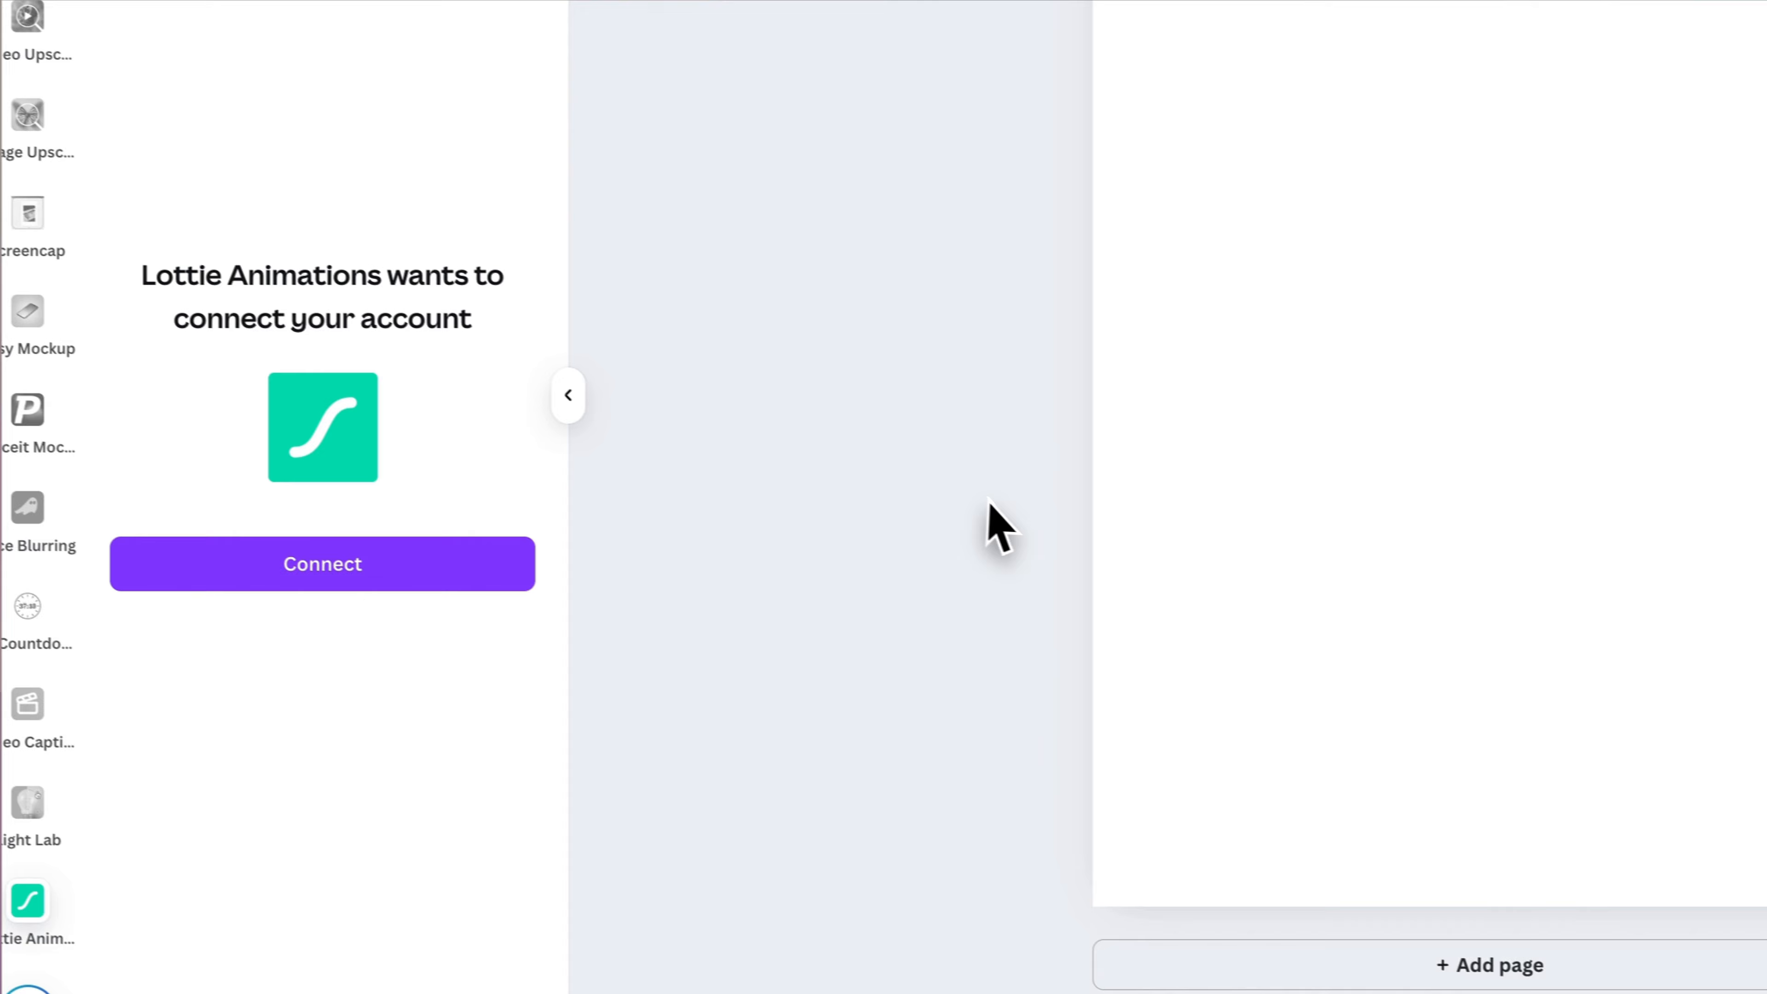
{"action": "left_click", "coordinate": [382, 563]}
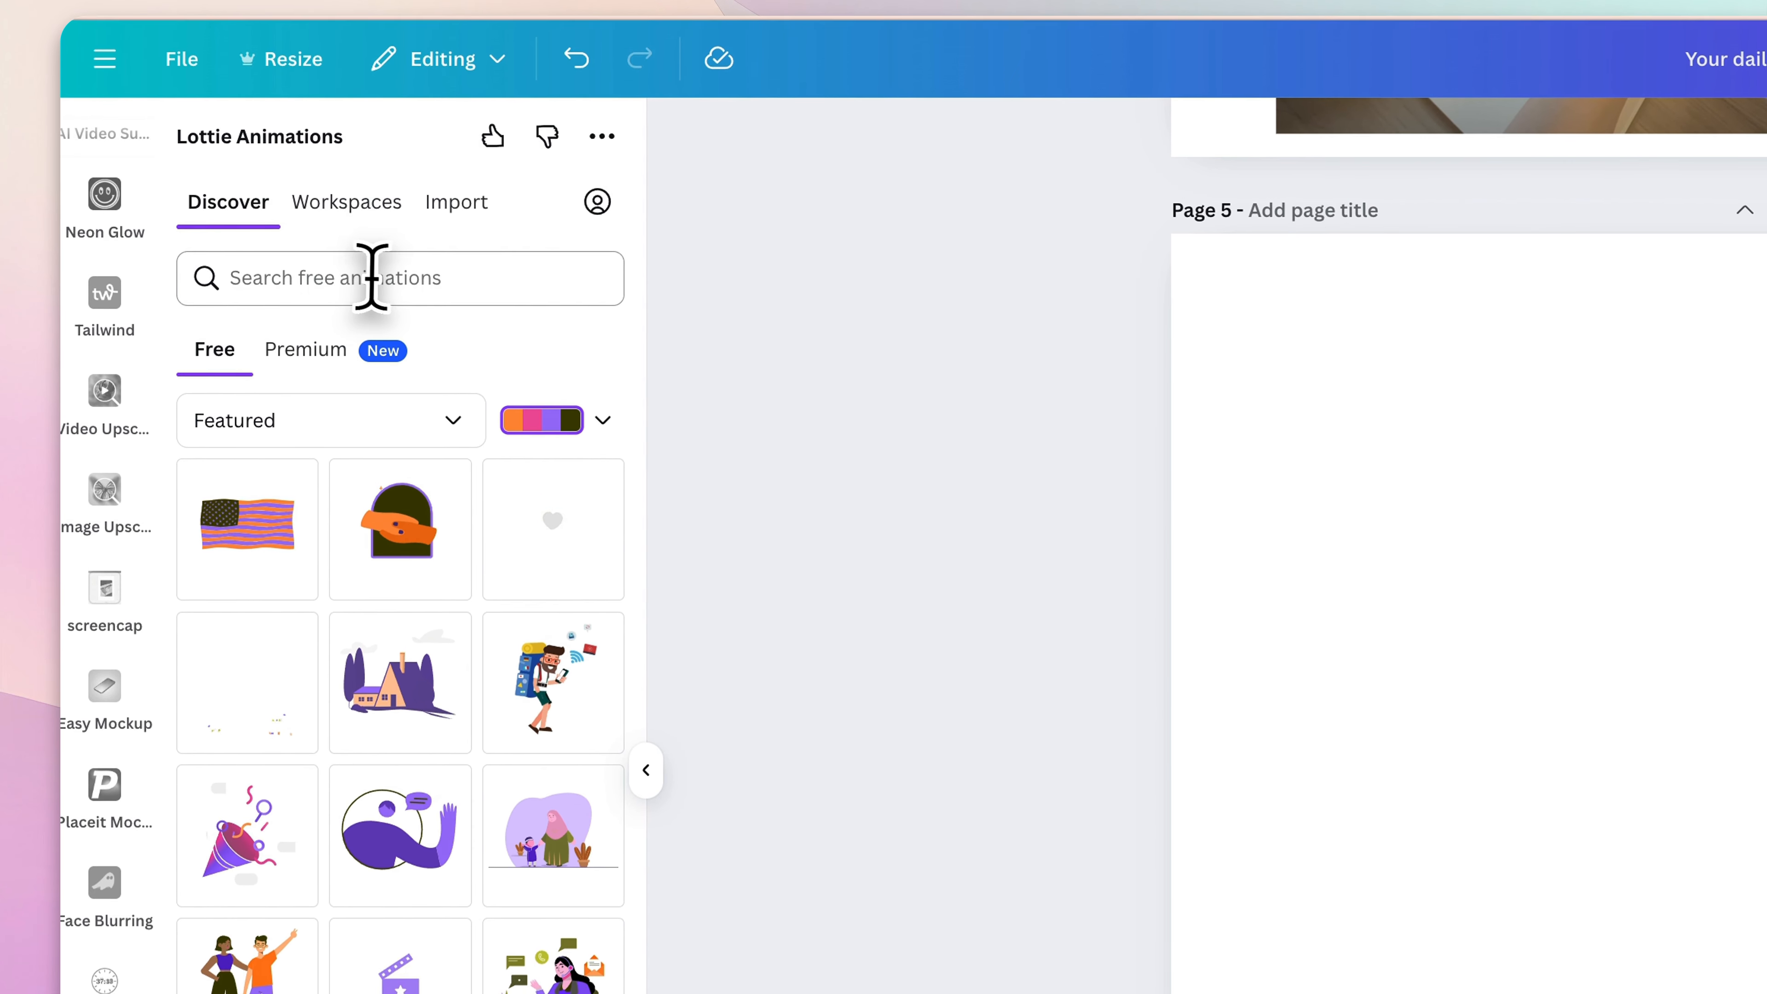
Search the free animations for "cat" and apply the light gray, gray, purple and black preset palette to them.
{"action": "left_click", "coordinate": [371, 251]}
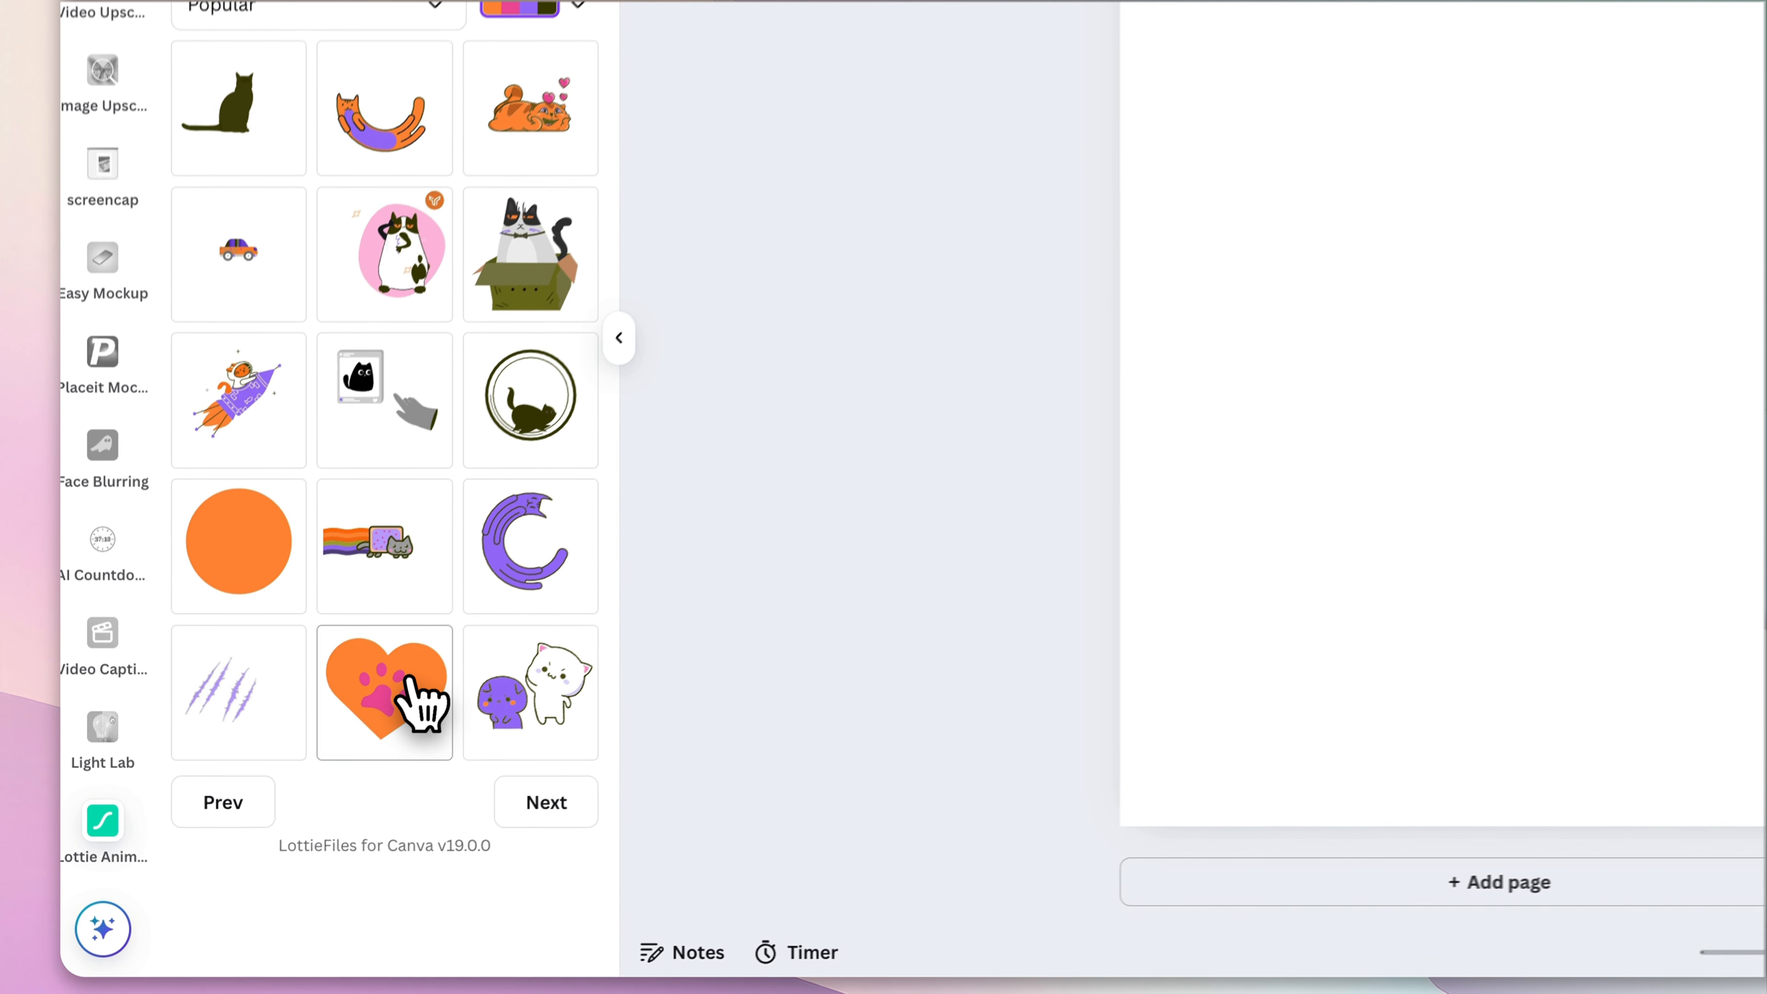
{"action": "left_click", "coordinate": [299, 783]}
{"action": "left_click", "coordinate": [274, 631]}
{"action": "left_click", "coordinate": [424, 292]}
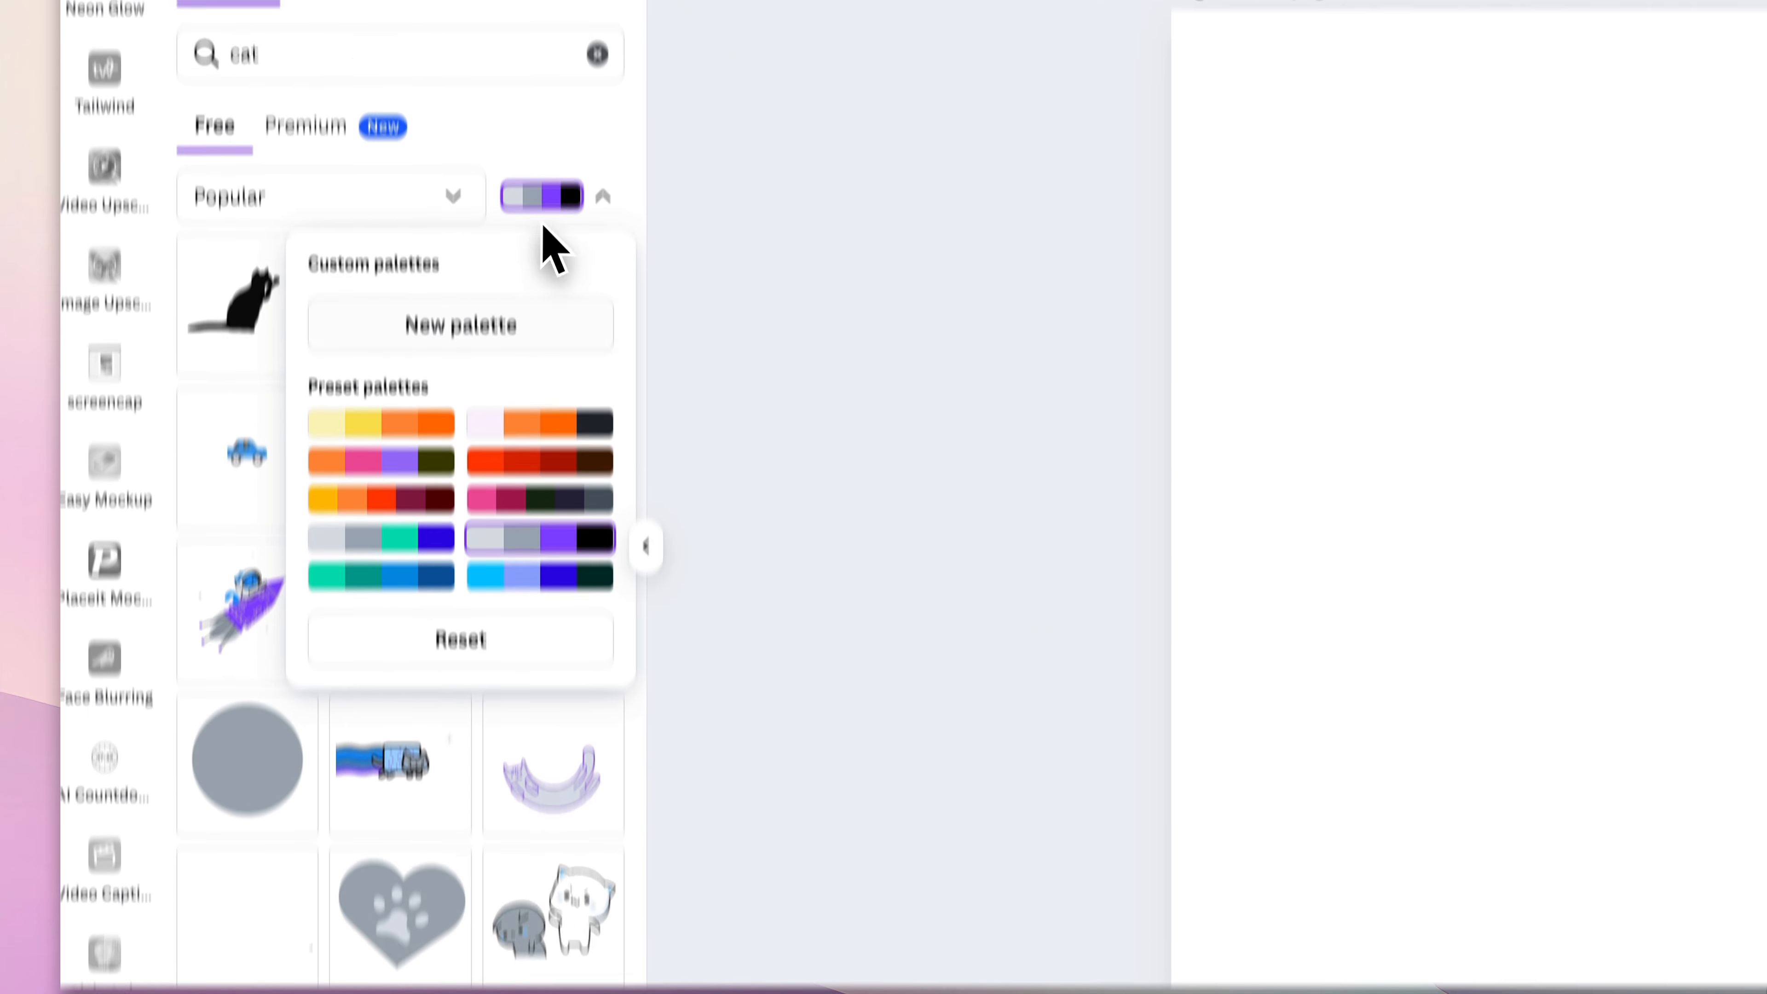
{"action": "left_click", "coordinate": [567, 199]}
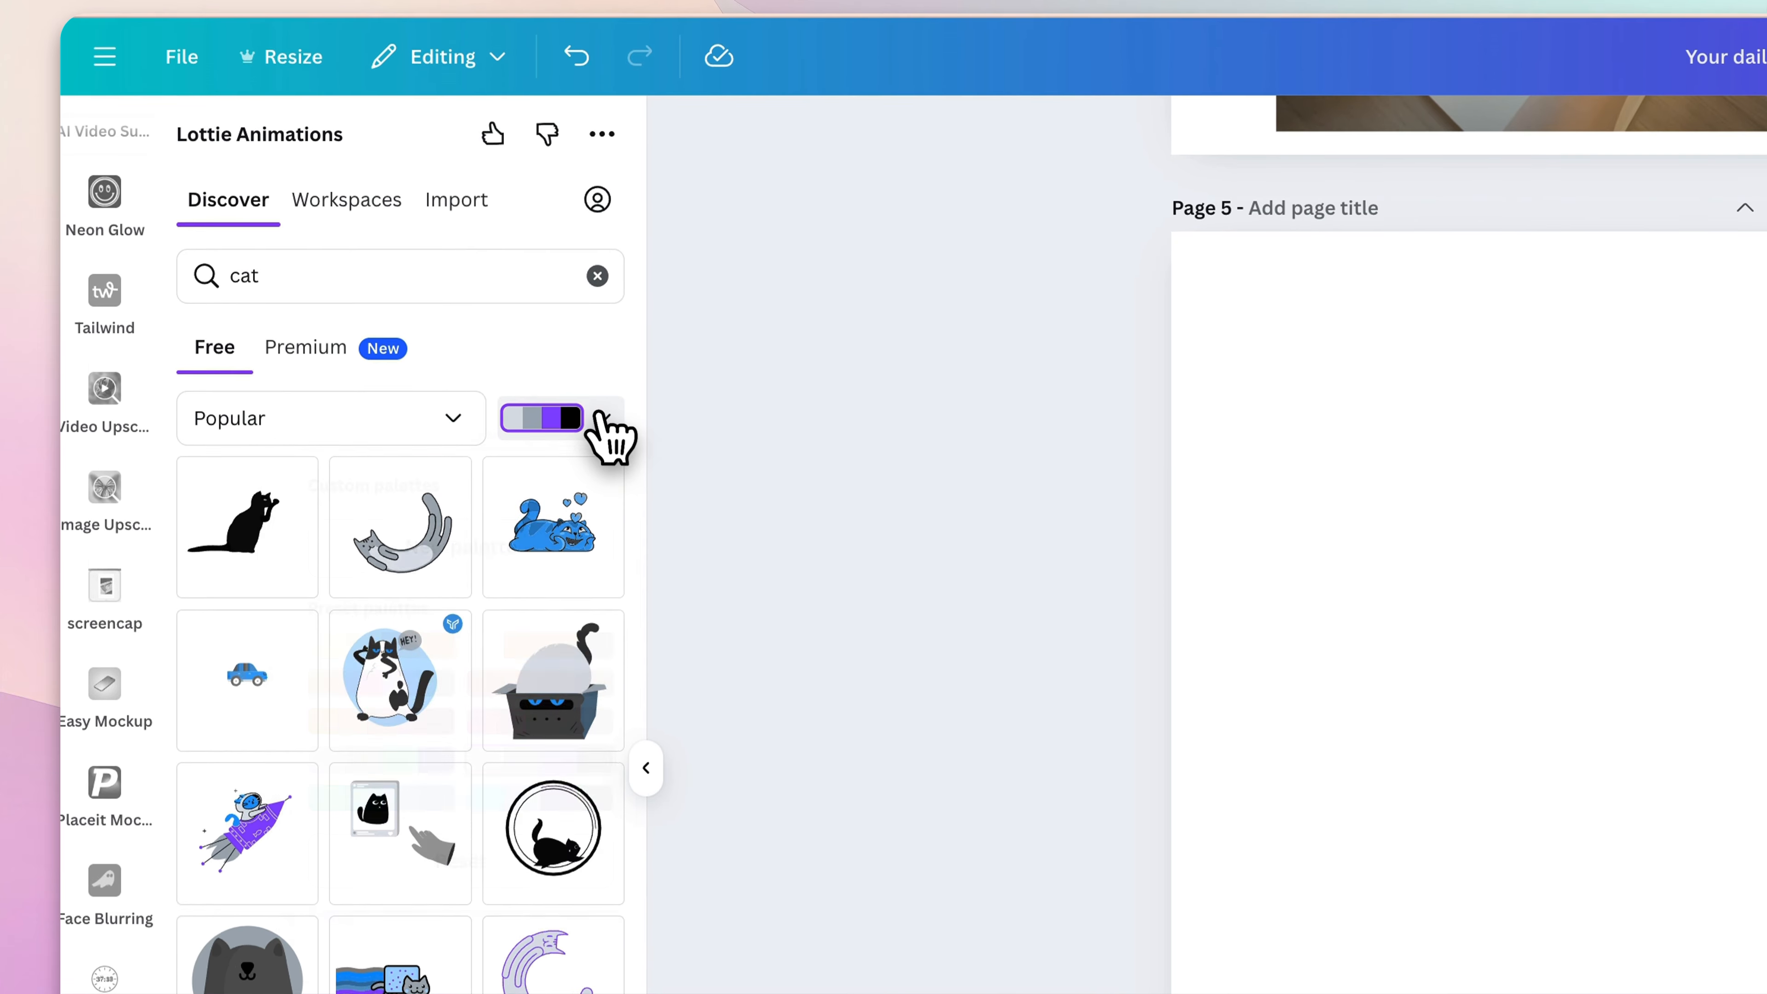
Reset the colour palette of the cat animations to their original colours.
{"action": "left_click", "coordinate": [567, 198]}
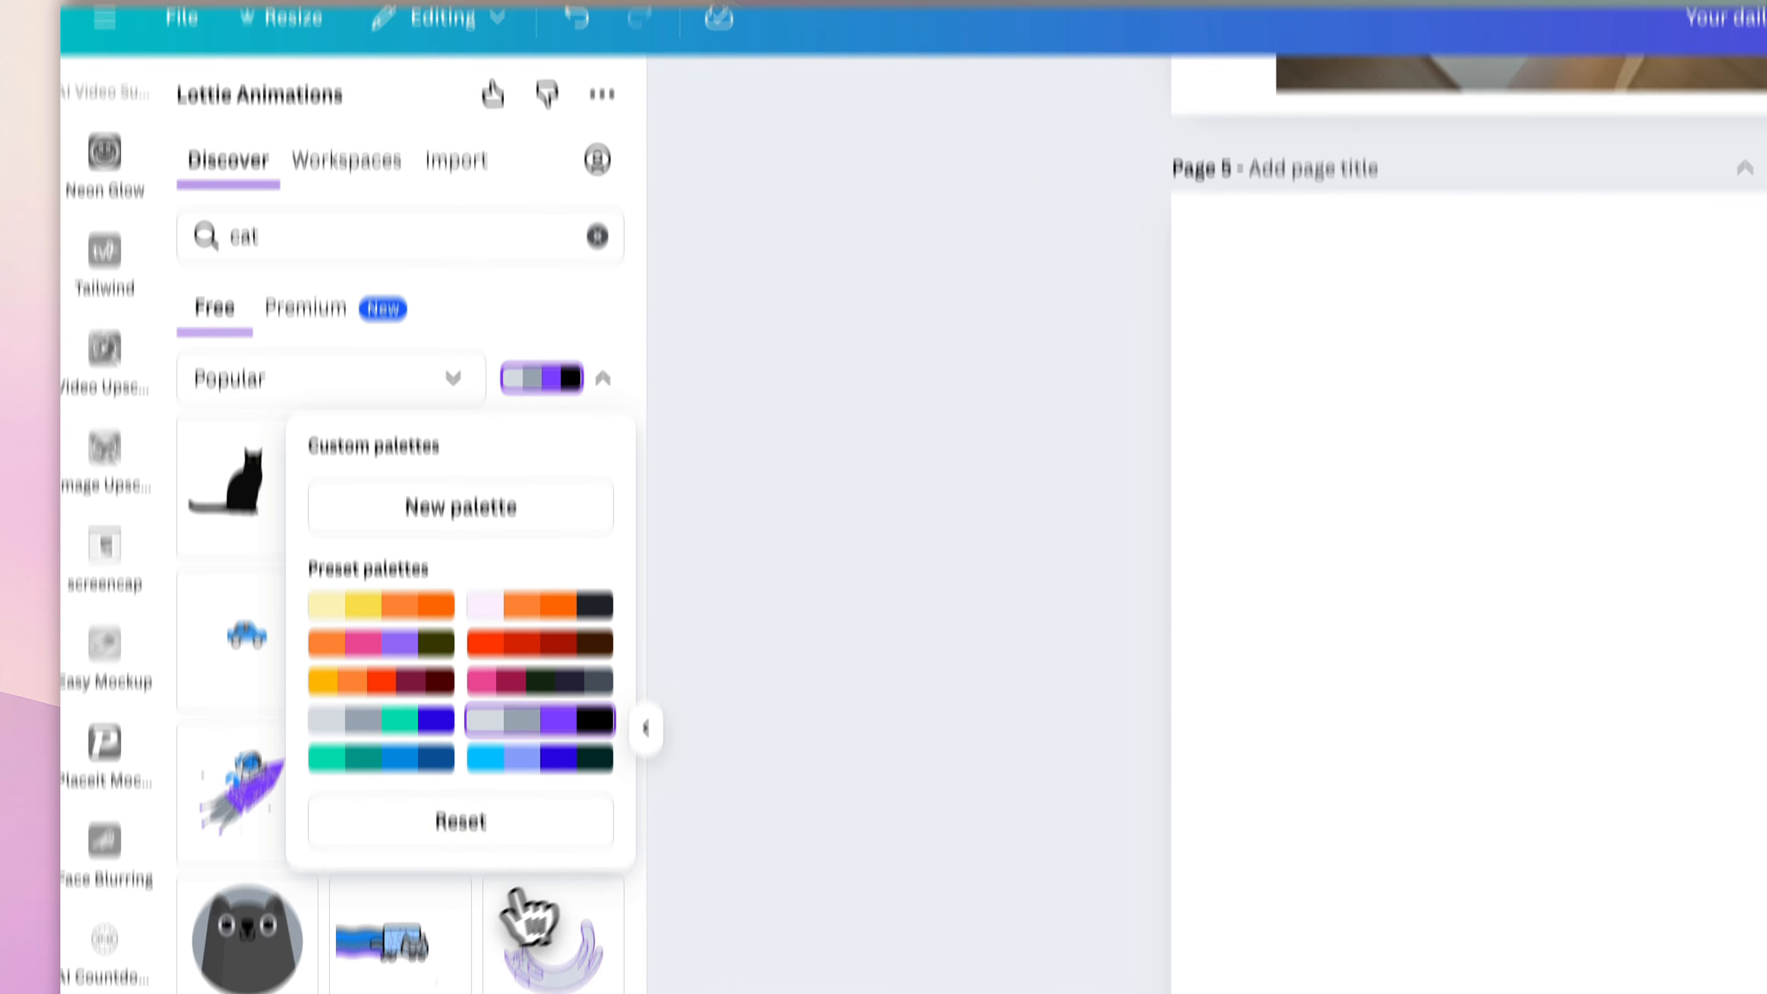
{"action": "left_click", "coordinate": [461, 821]}
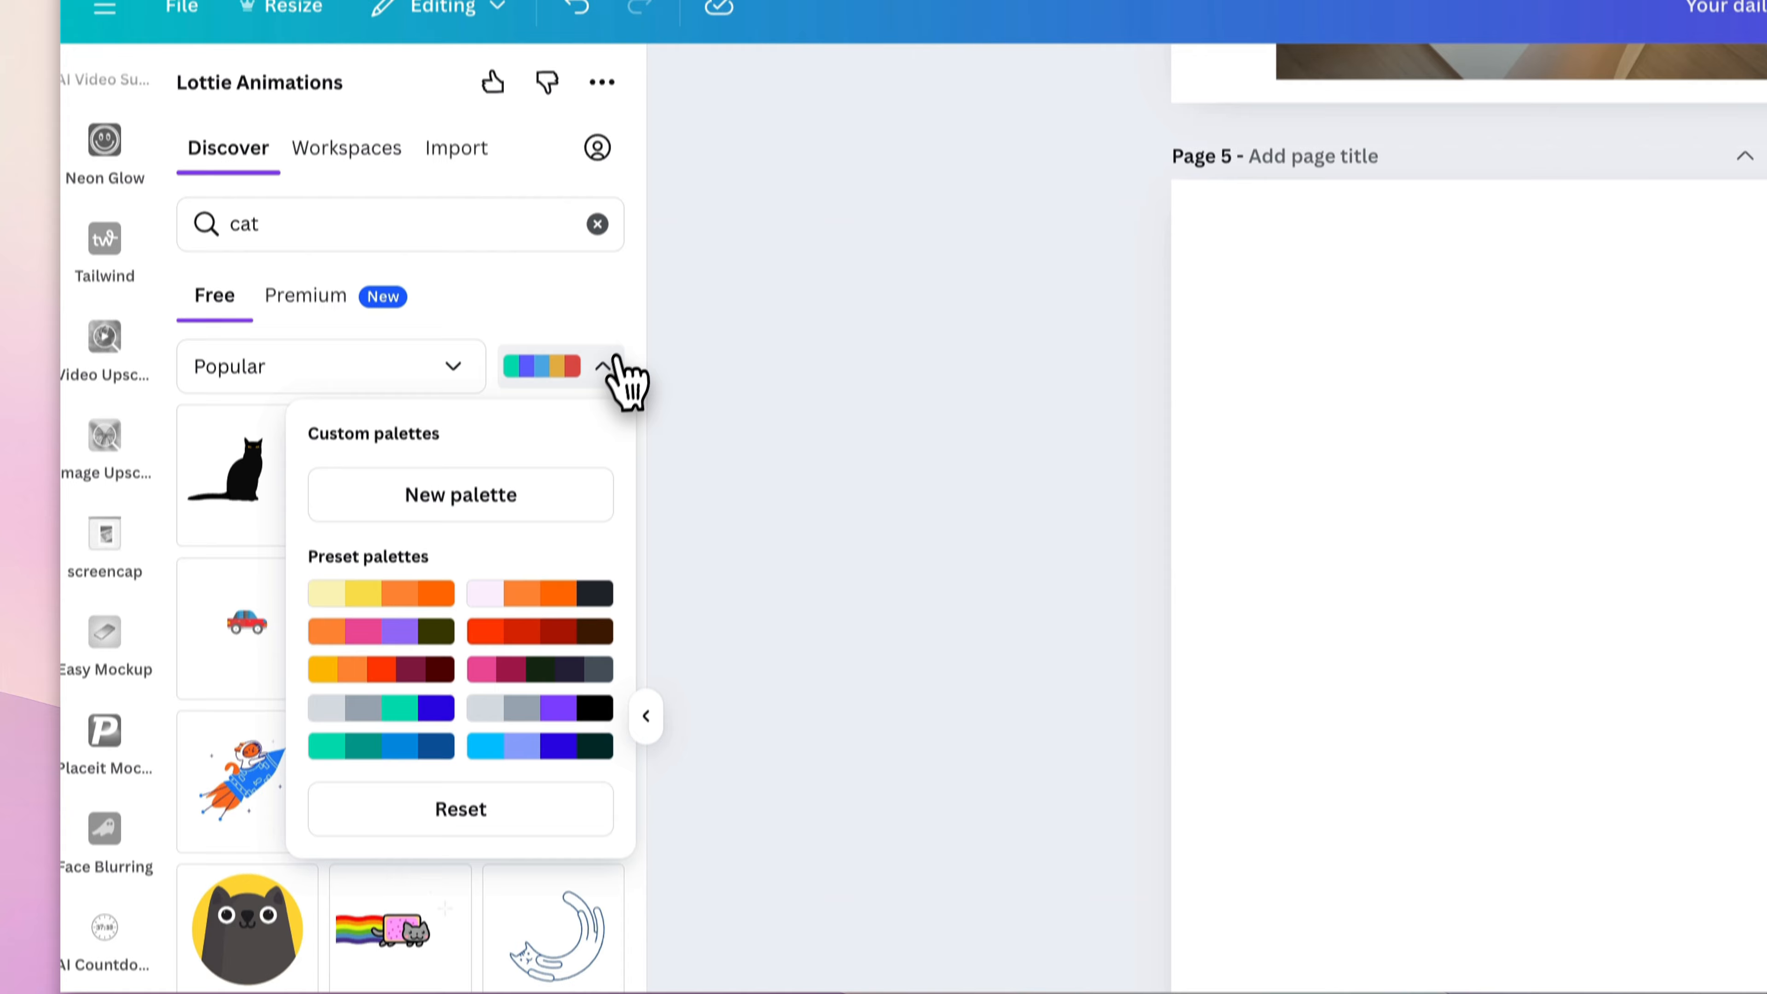
{"action": "left_click", "coordinate": [602, 378]}
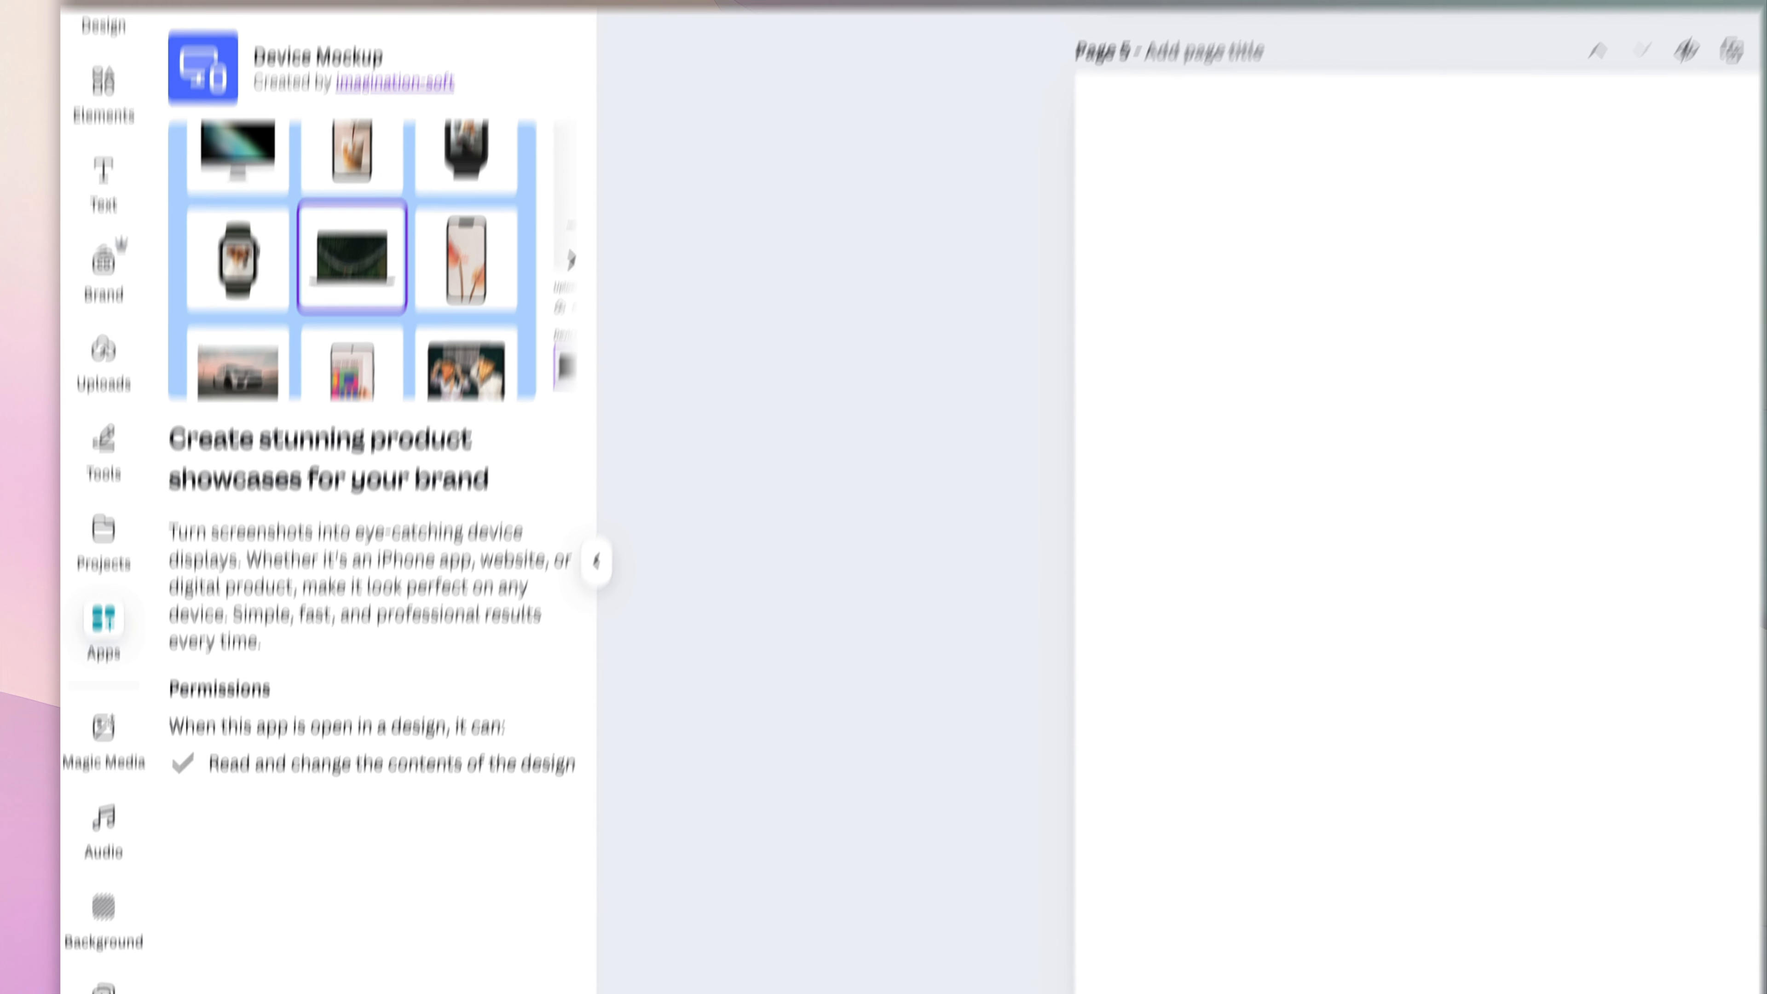
Open the Device Mockup app, choose the Macbook from the full device list and set its colour to silver.
{"action": "left_click", "coordinate": [288, 885]}
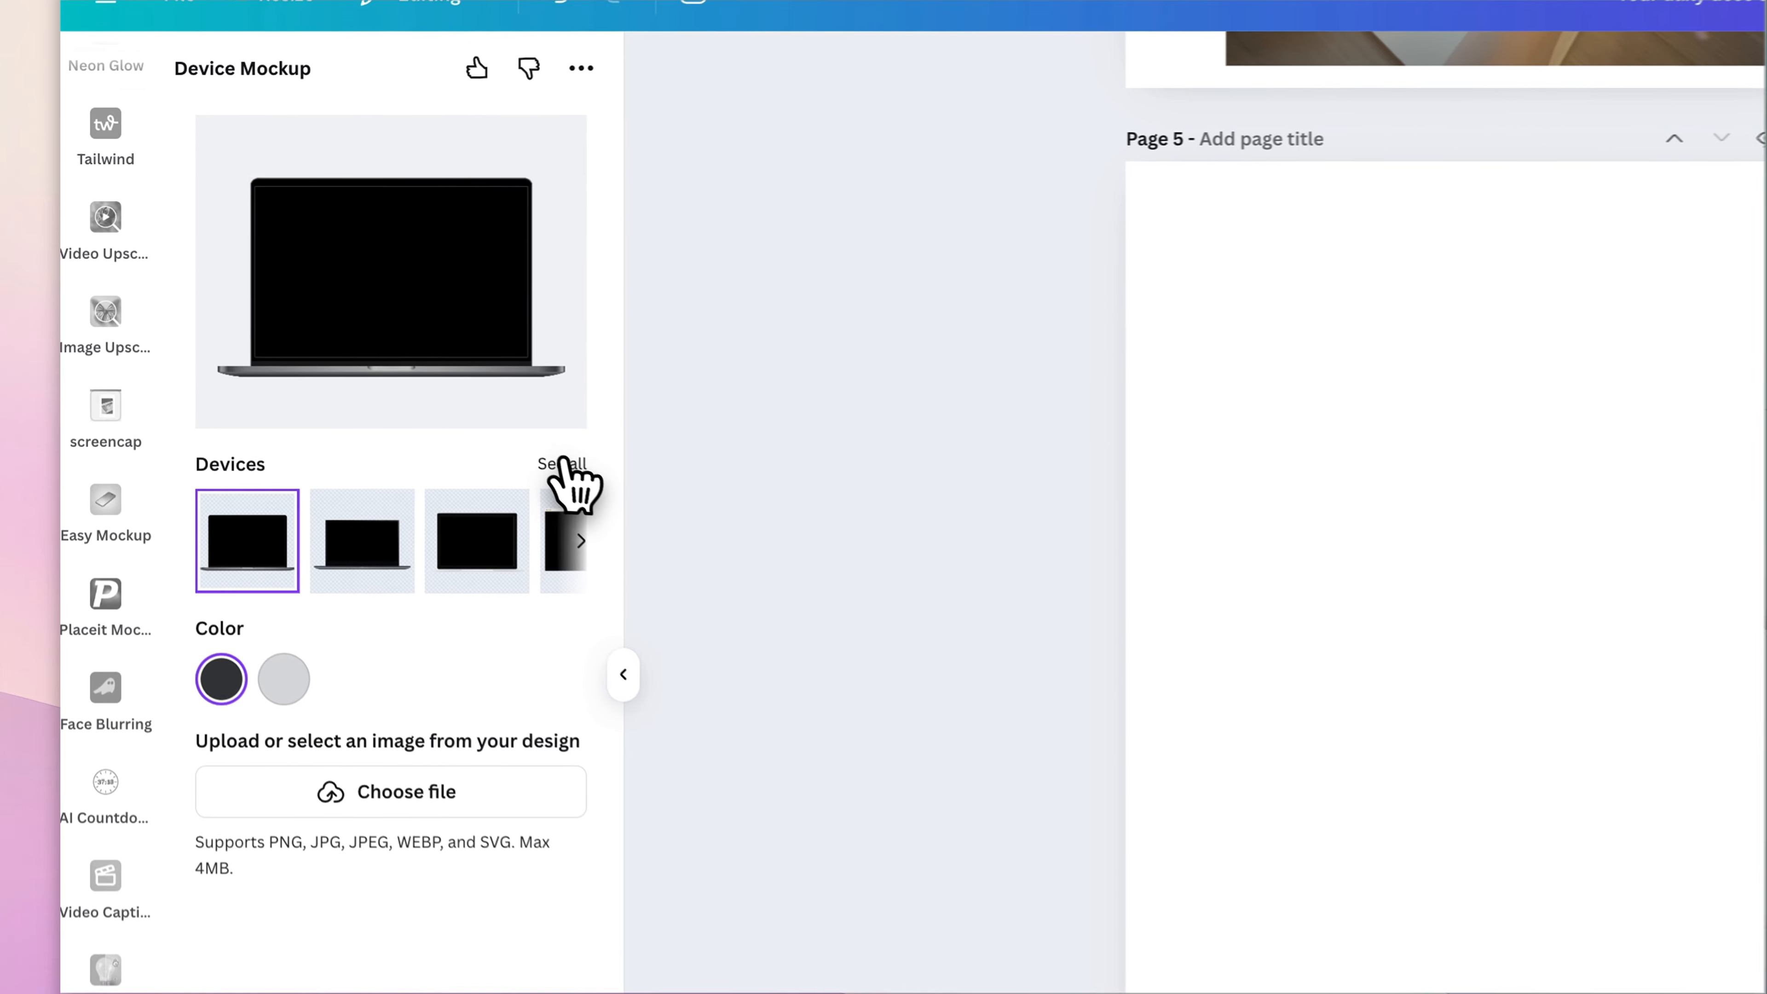
{"action": "left_click", "coordinate": [411, 374]}
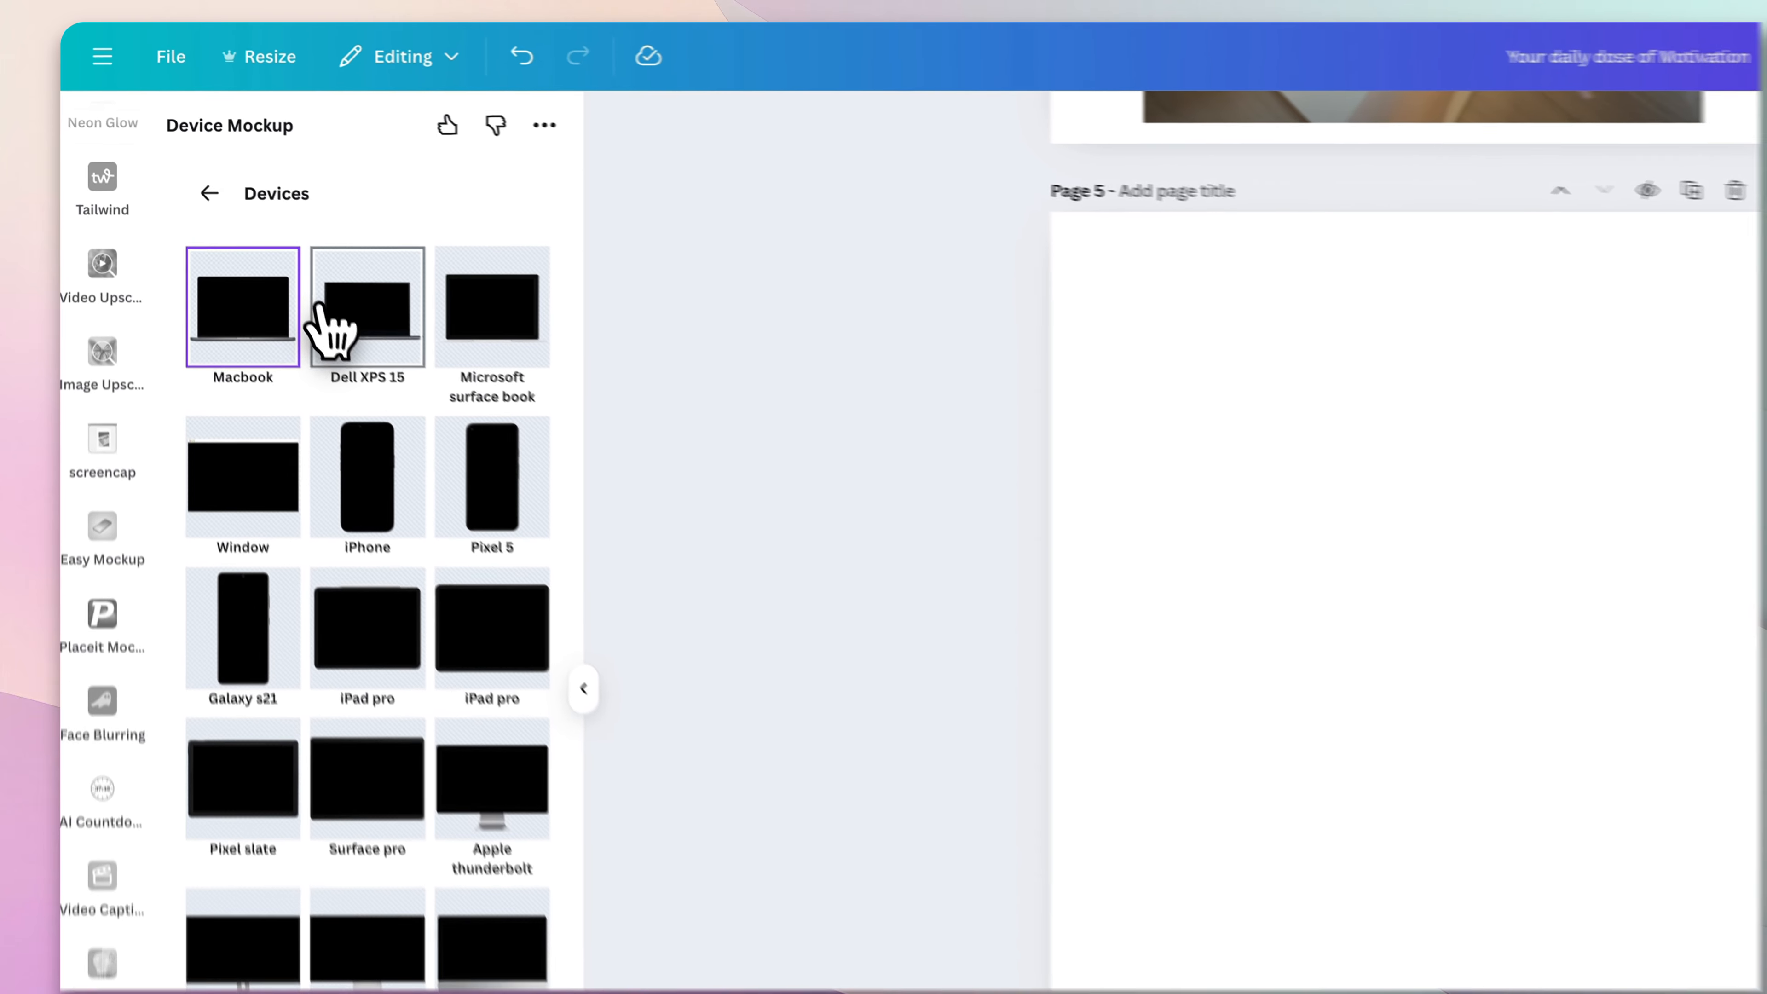
{"action": "left_click", "coordinate": [247, 344]}
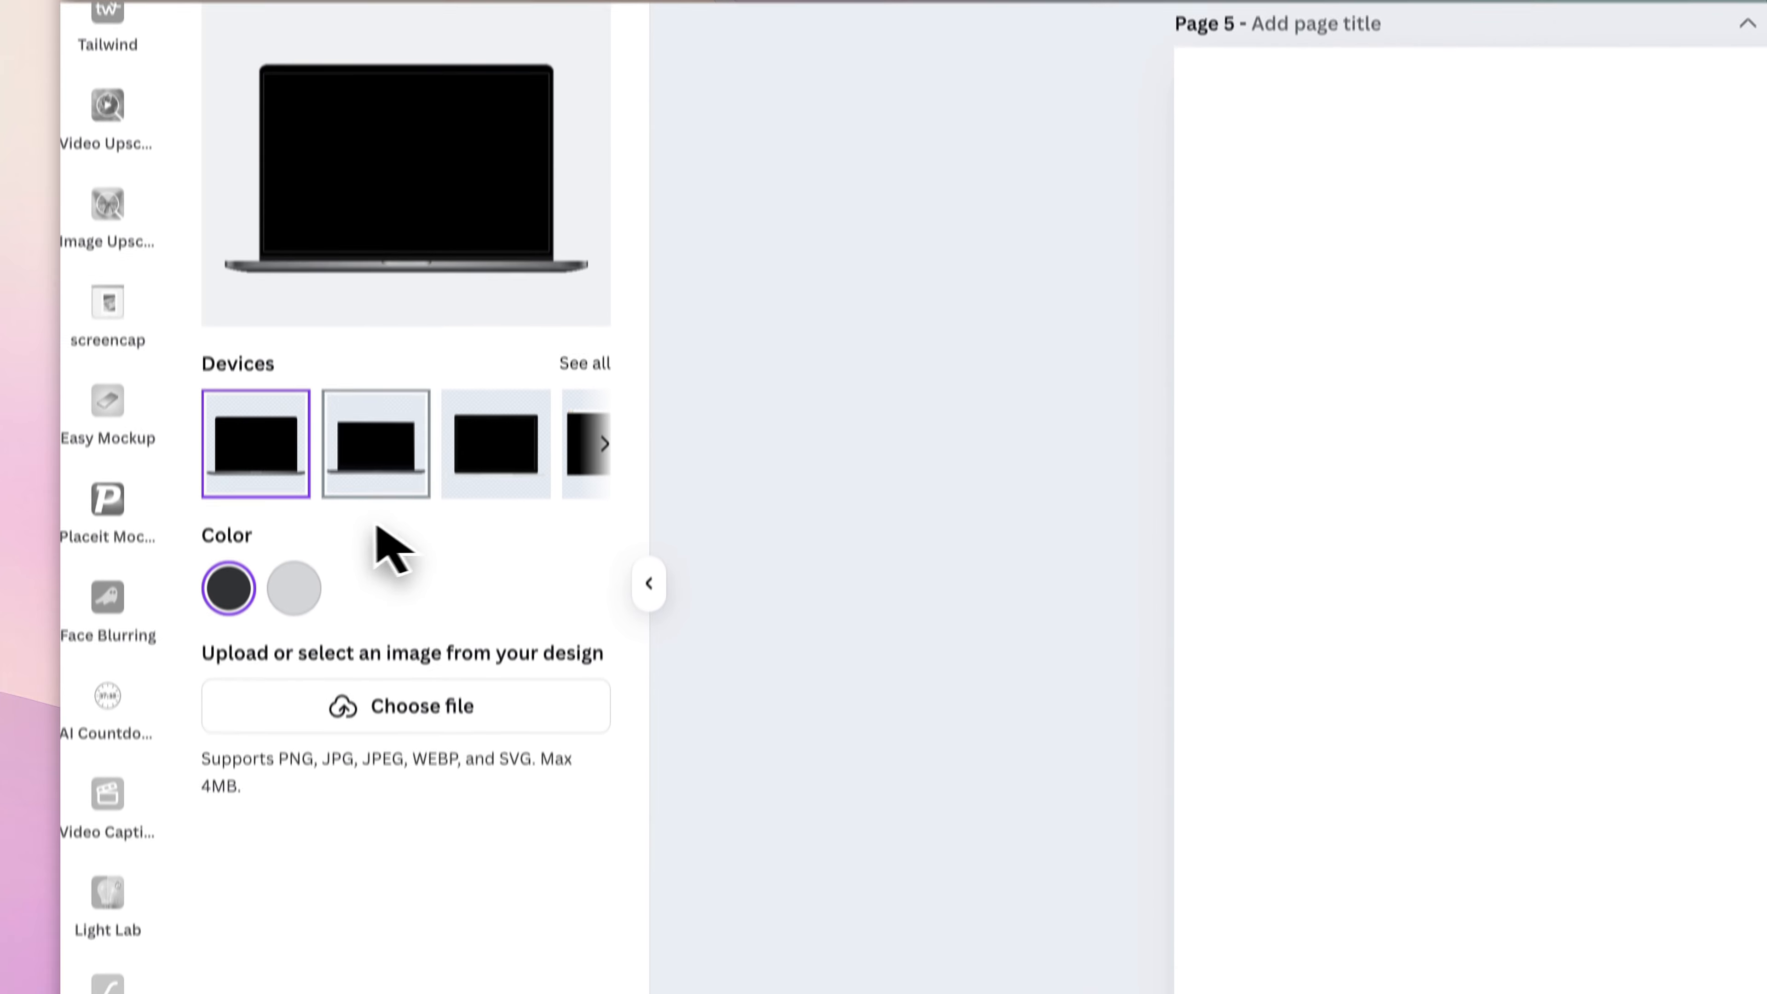
{"action": "left_click", "coordinate": [293, 588]}
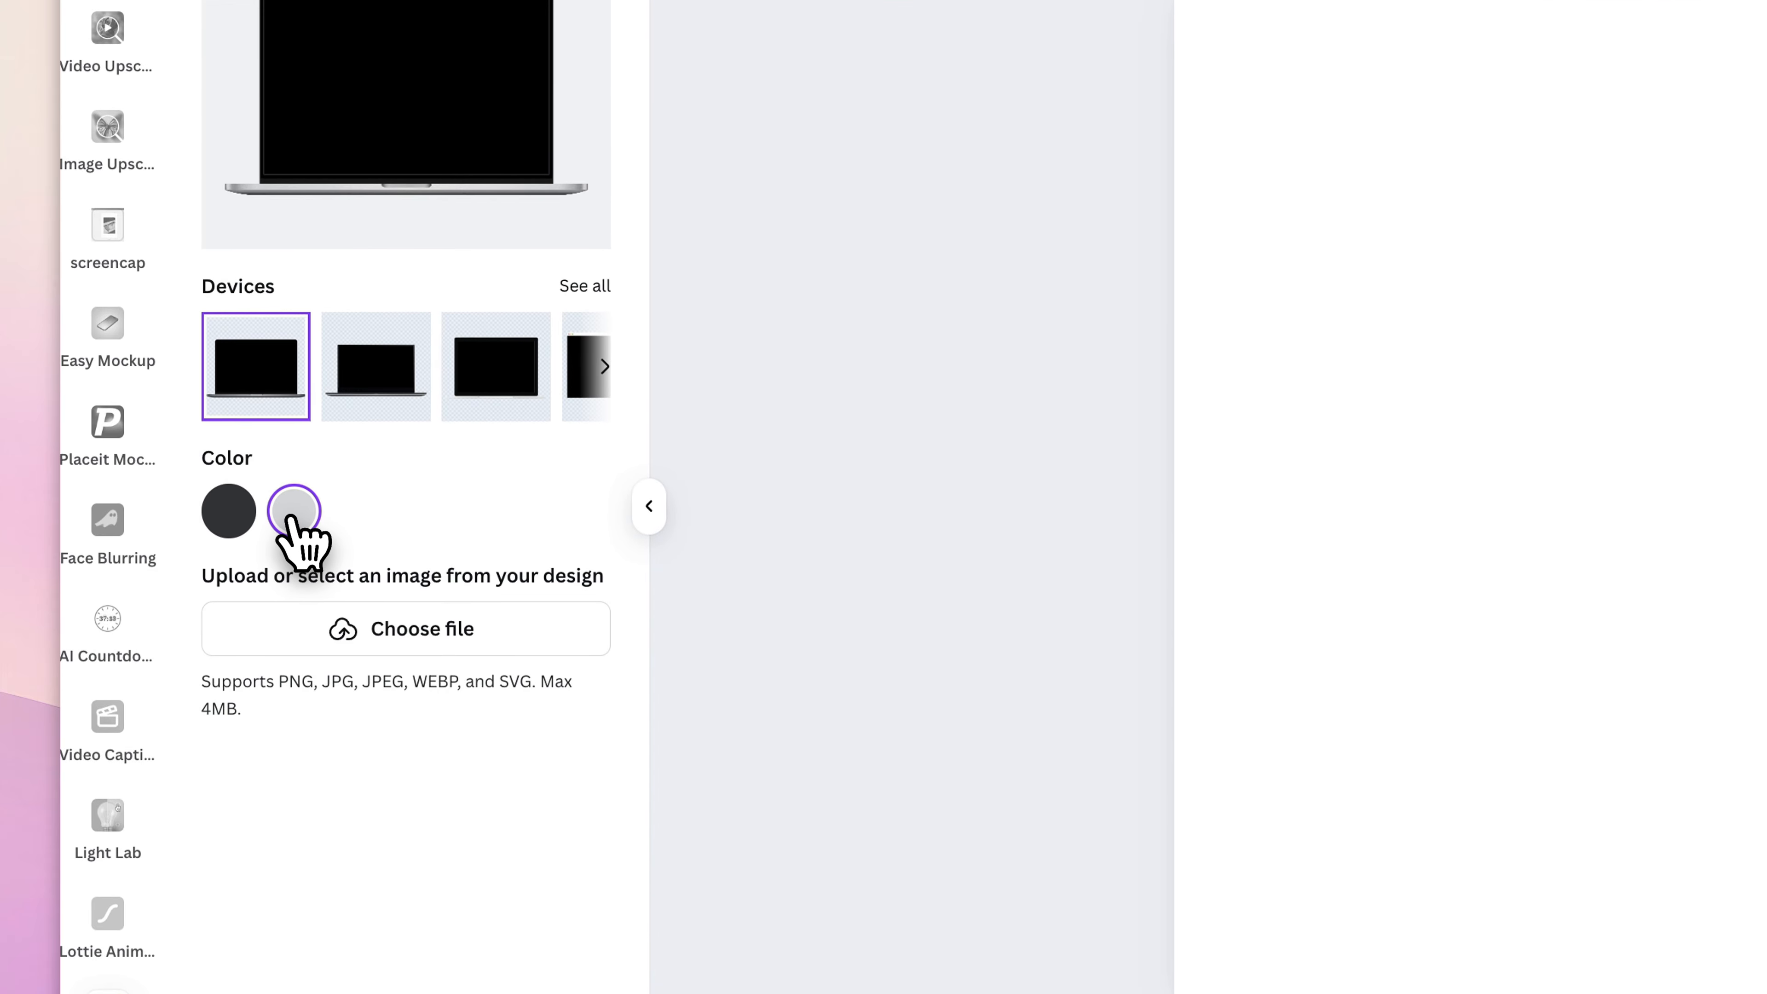
Switch the mockup device to the smartwatch and upload 14.png as its screen image.
{"action": "left_click", "coordinate": [585, 283]}
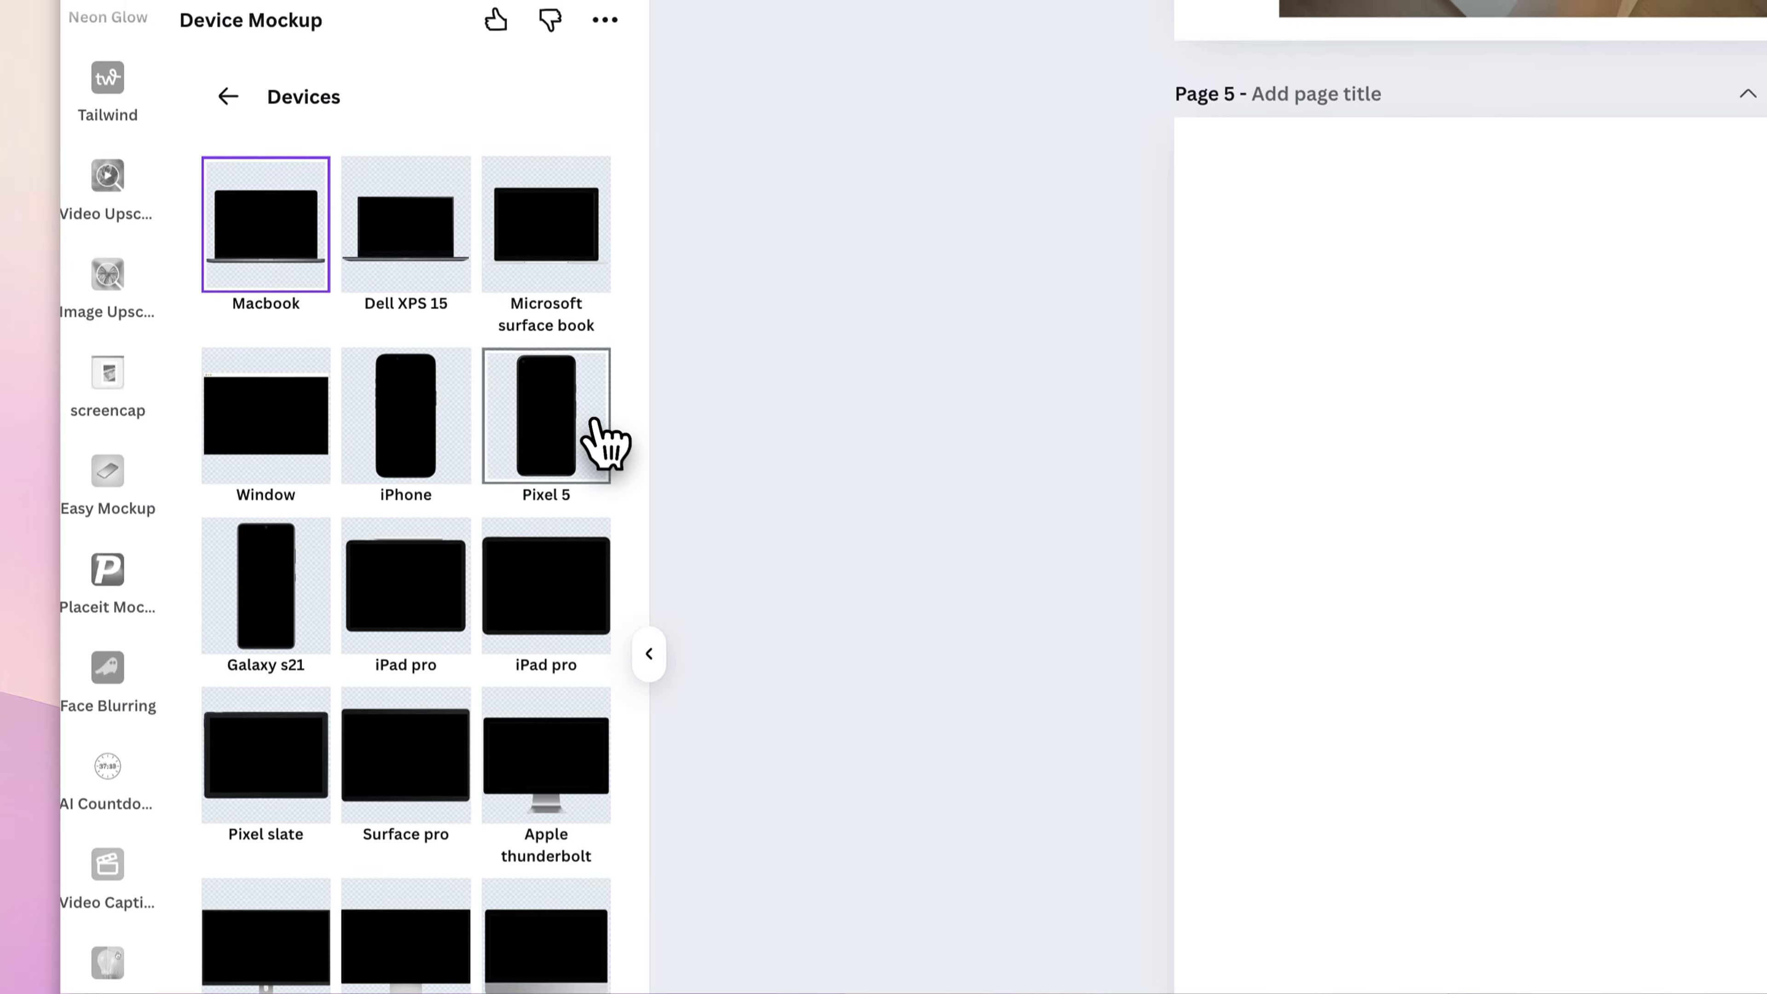
{"action": "left_click", "coordinate": [272, 894]}
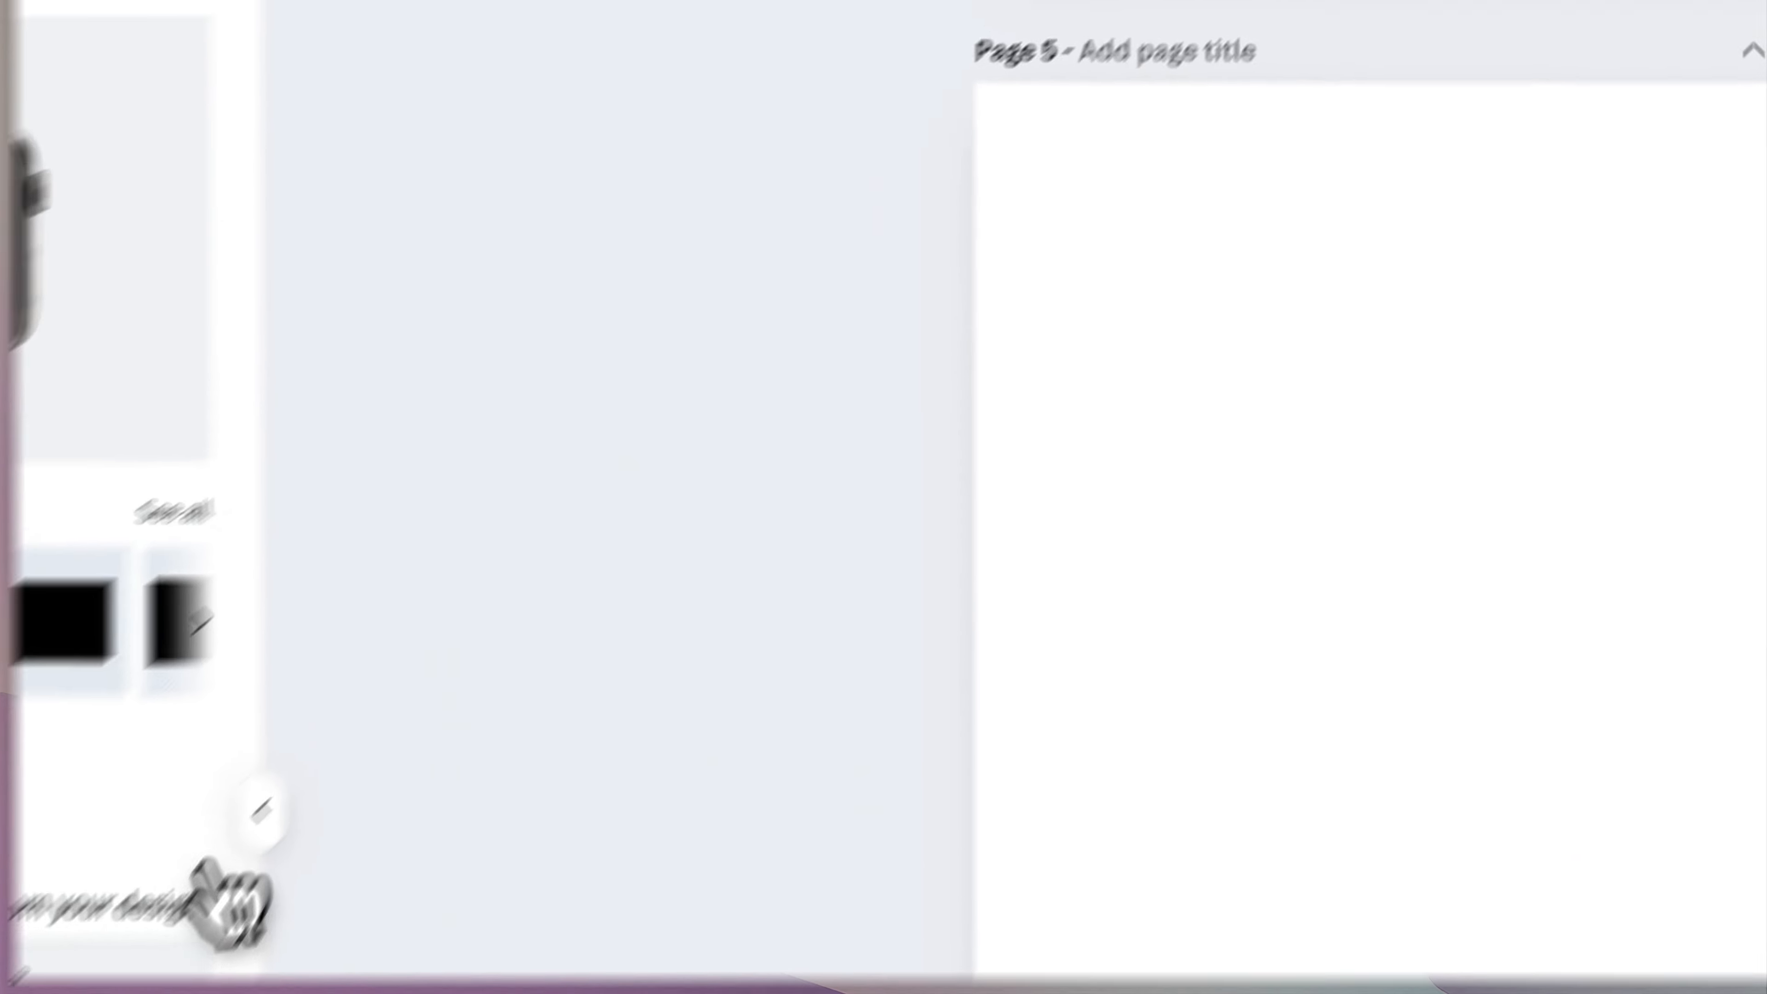
{"action": "left_click", "coordinate": [407, 441]}
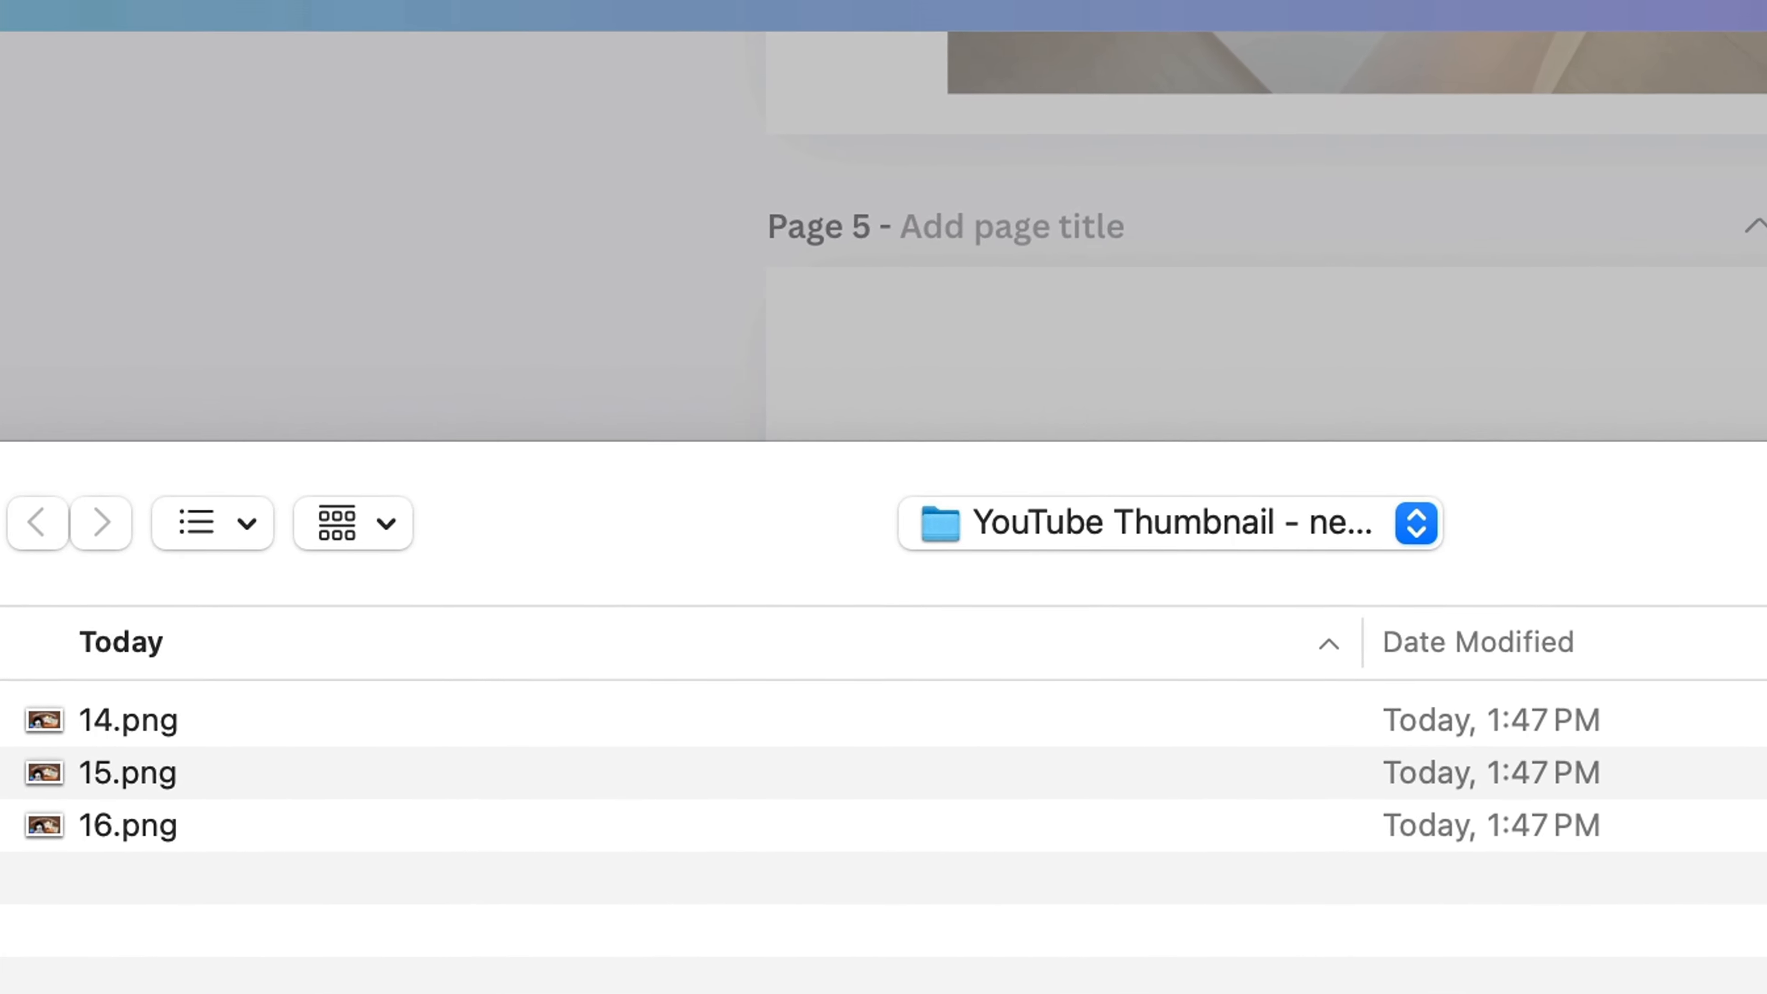
{"action": "key", "text": "Down"}
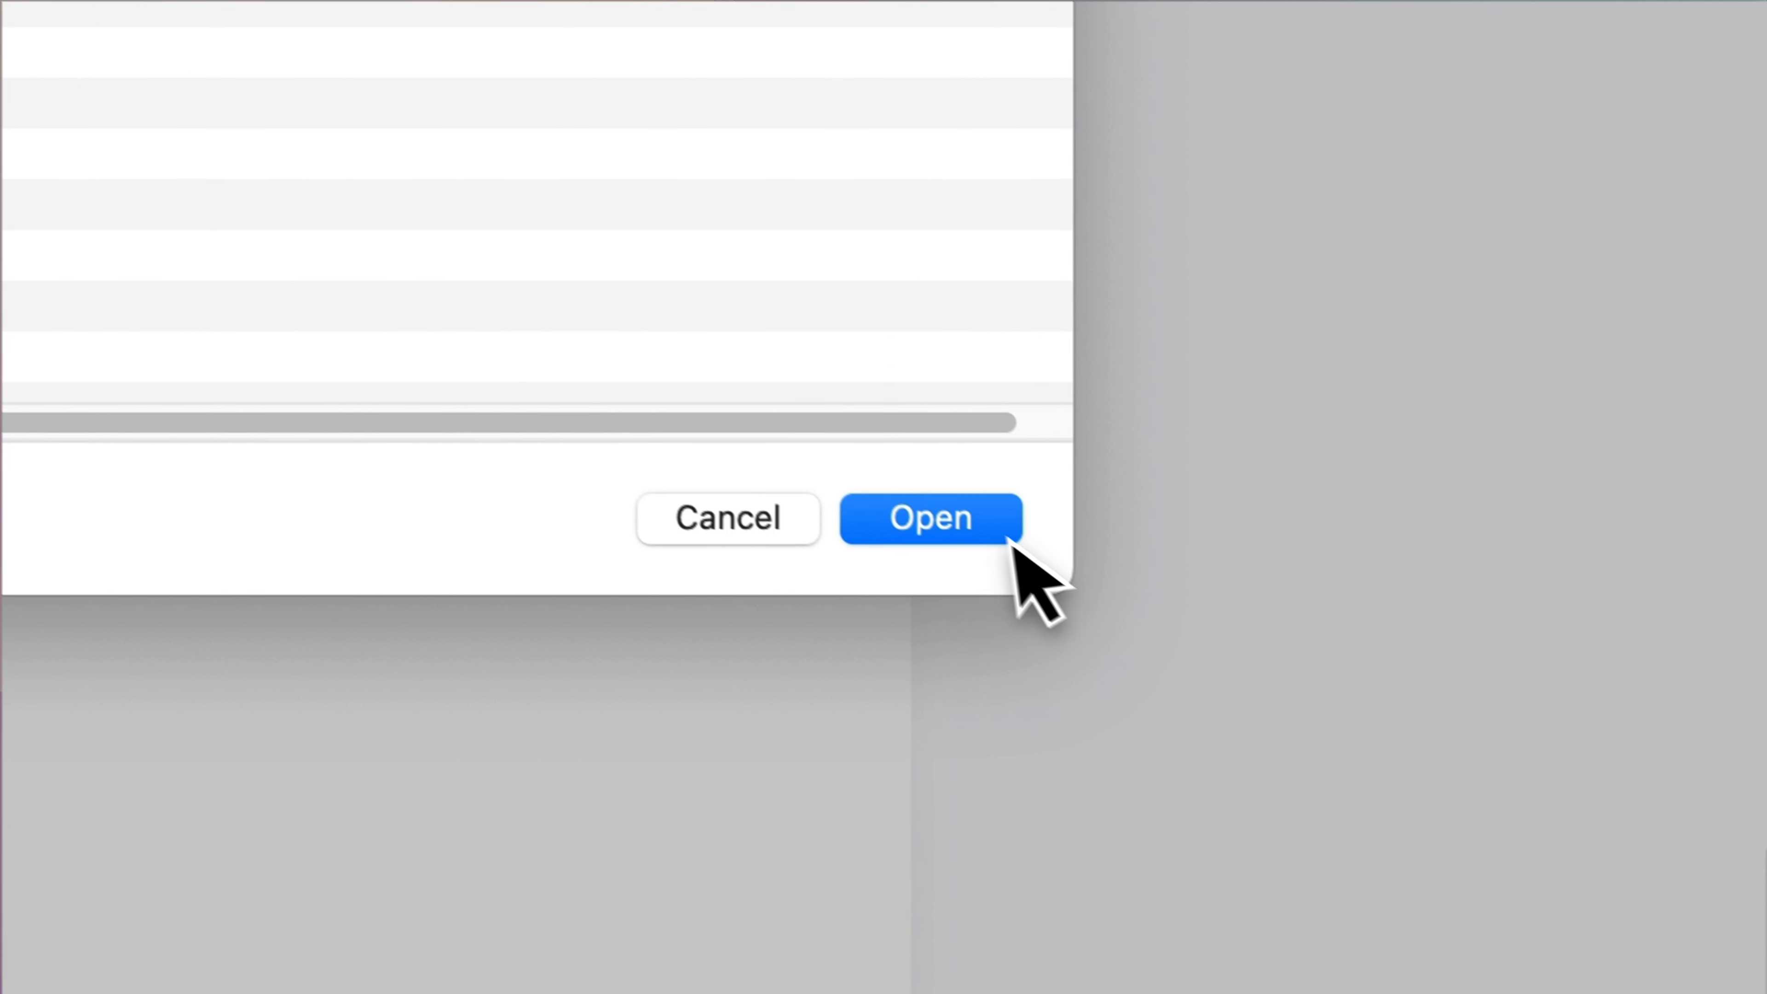
{"action": "left_click", "coordinate": [926, 493]}
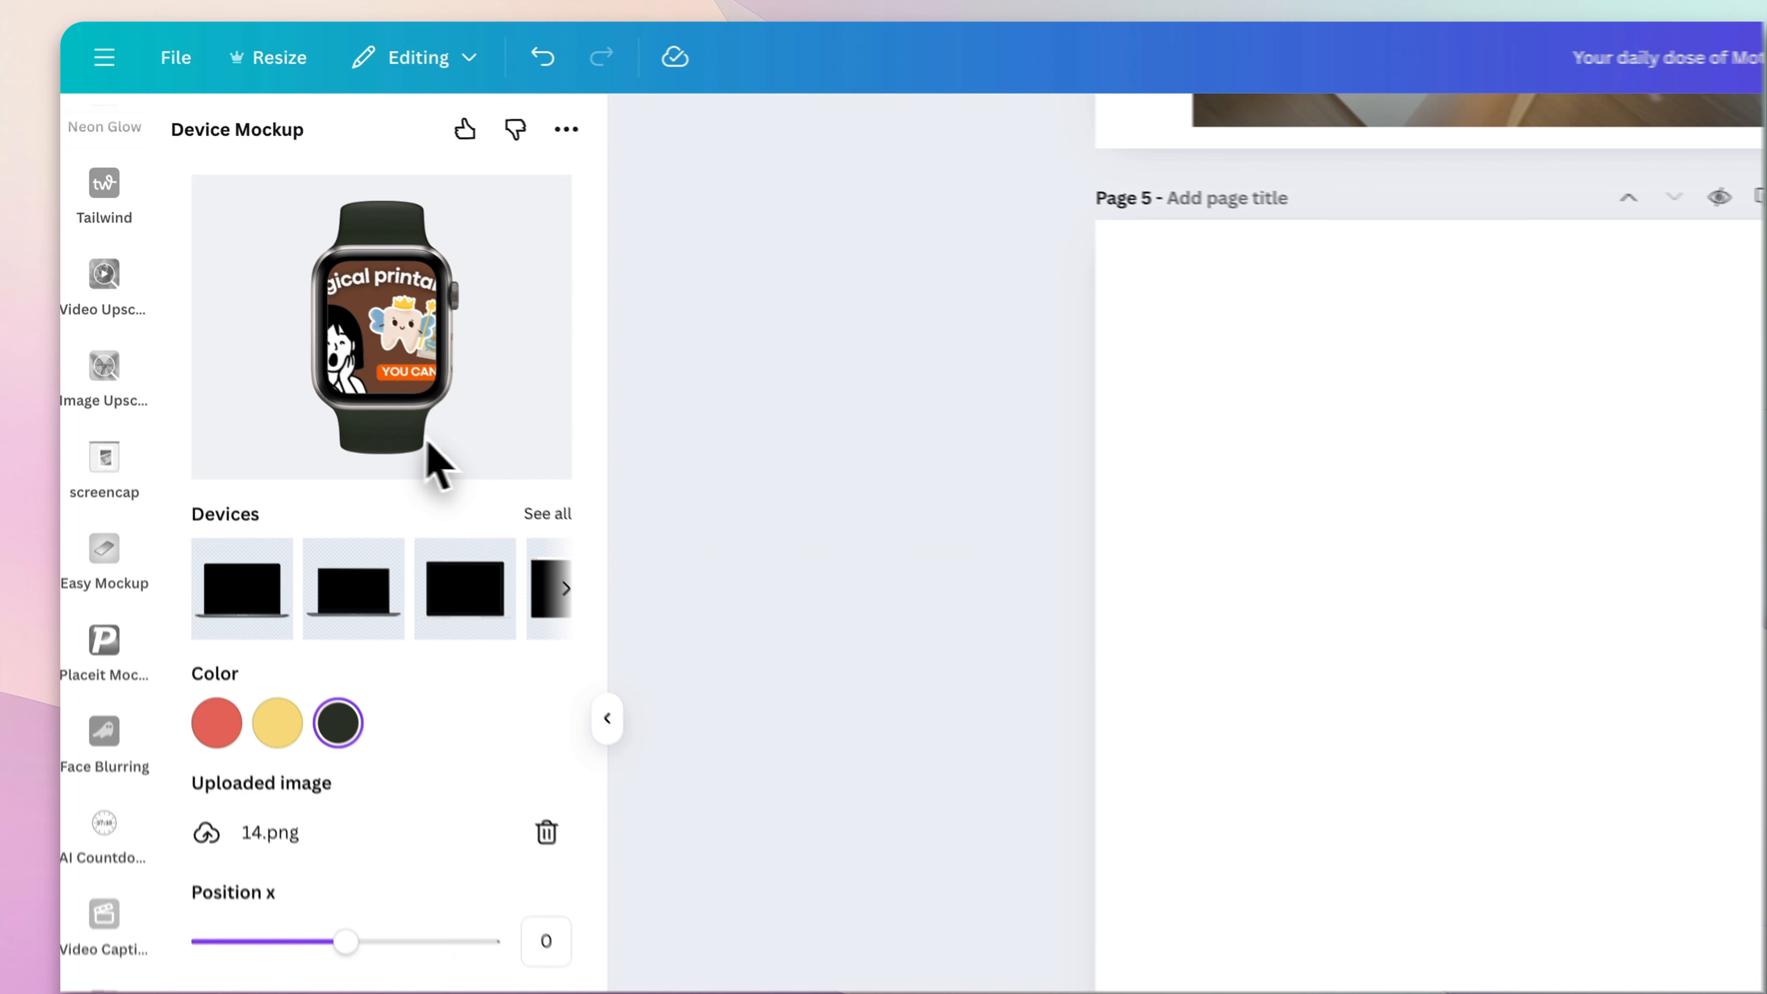
Set the watch image's Position x to 43 and Position y to 1, slightly increase its scale, and add the mockup to page 5.
{"action": "left_click_drag", "start_coordinate": [345, 940], "coordinate": [342, 944]}
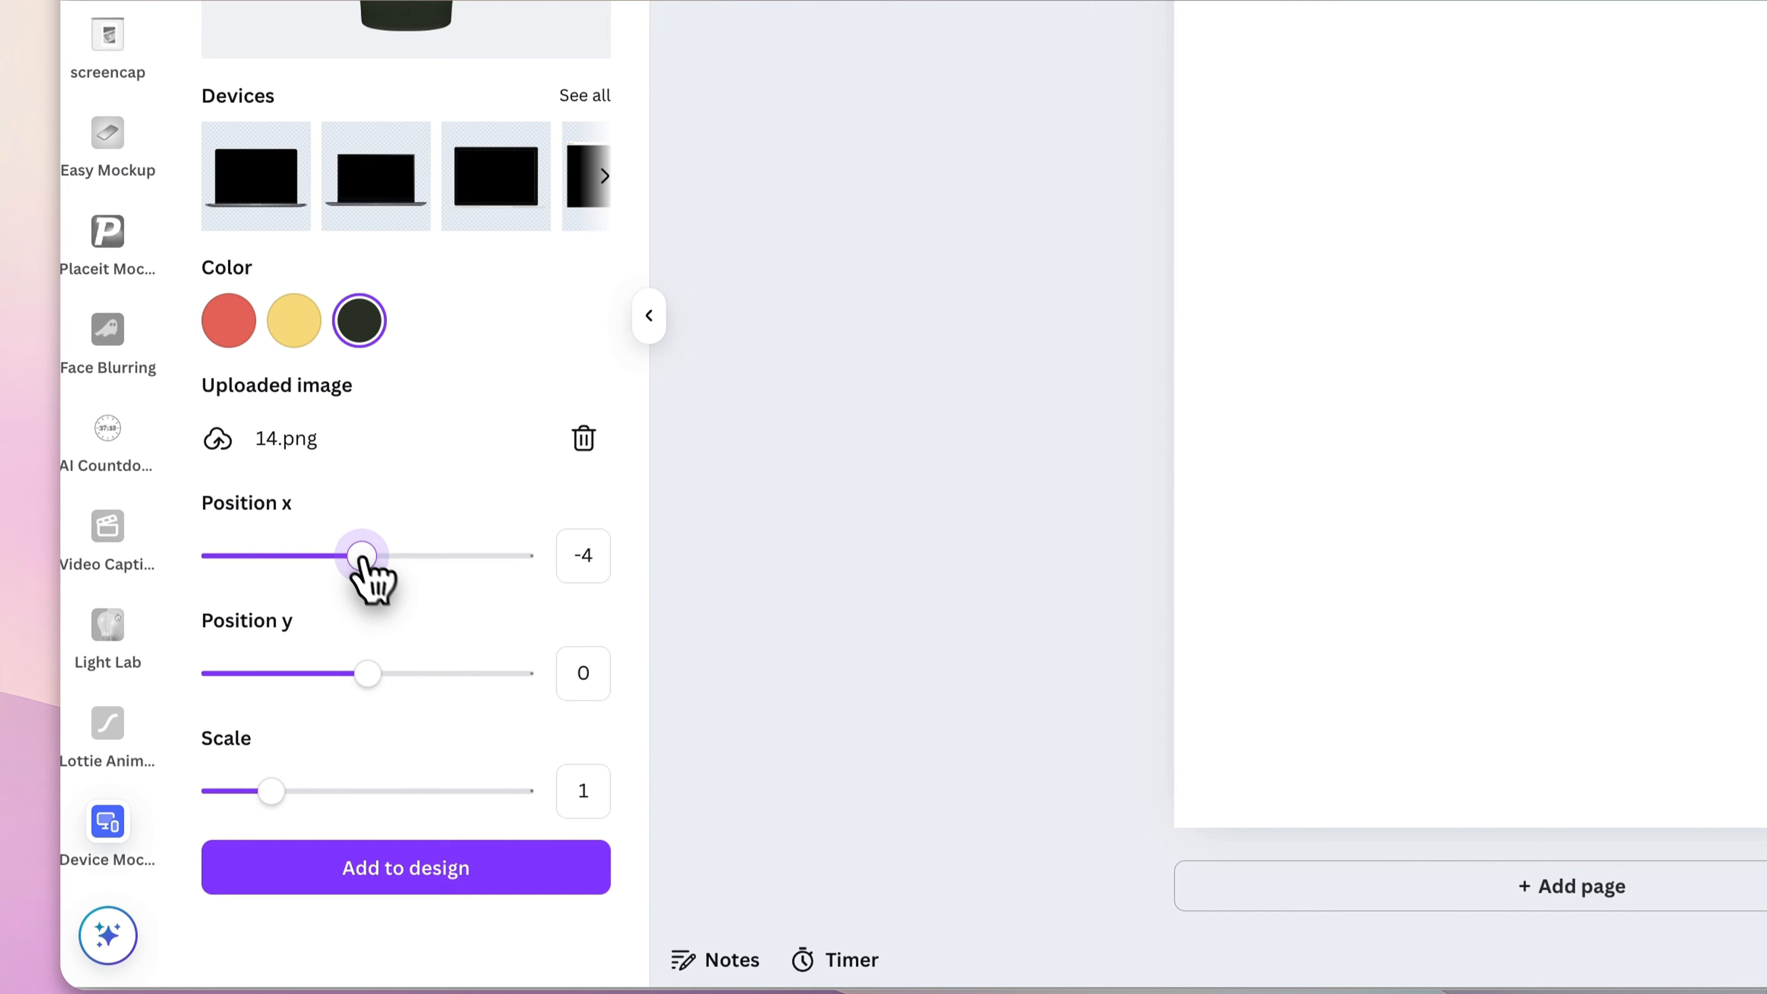
{"action": "left_click_drag", "start_coordinate": [363, 560], "coordinate": [274, 551]}
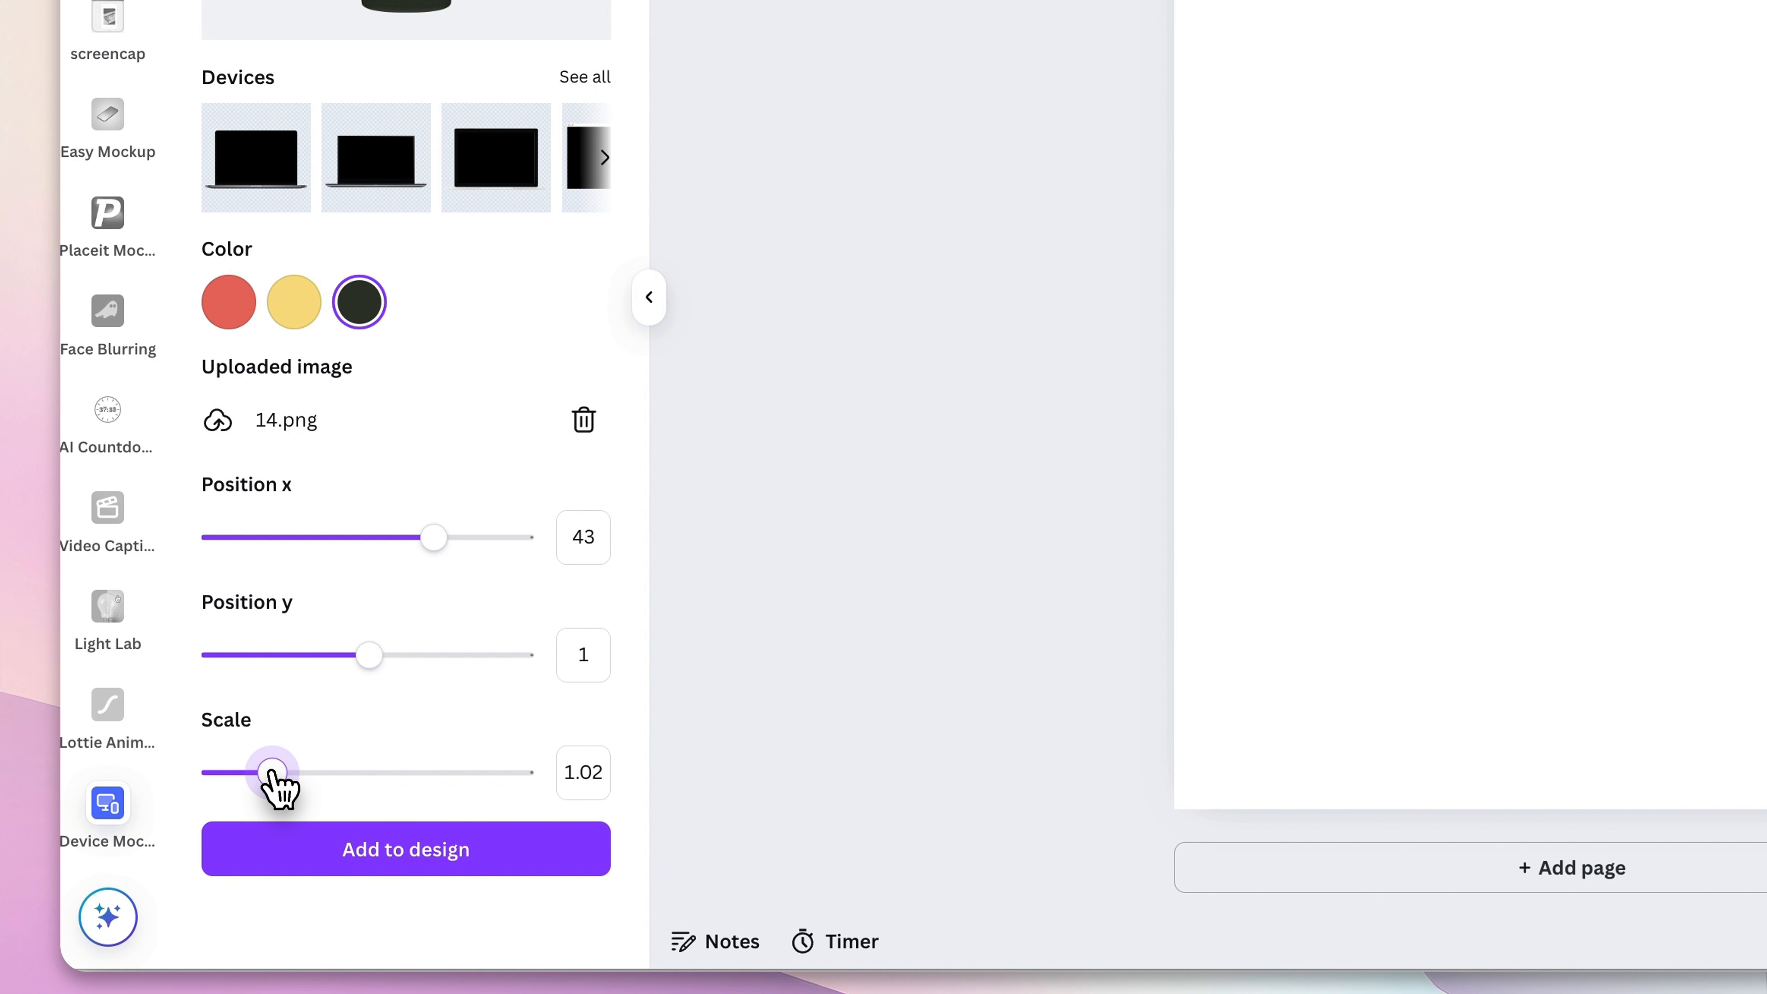
{"action": "left_click_drag", "start_coordinate": [272, 774], "coordinate": [278, 774]}
{"action": "left_click", "coordinate": [485, 858]}
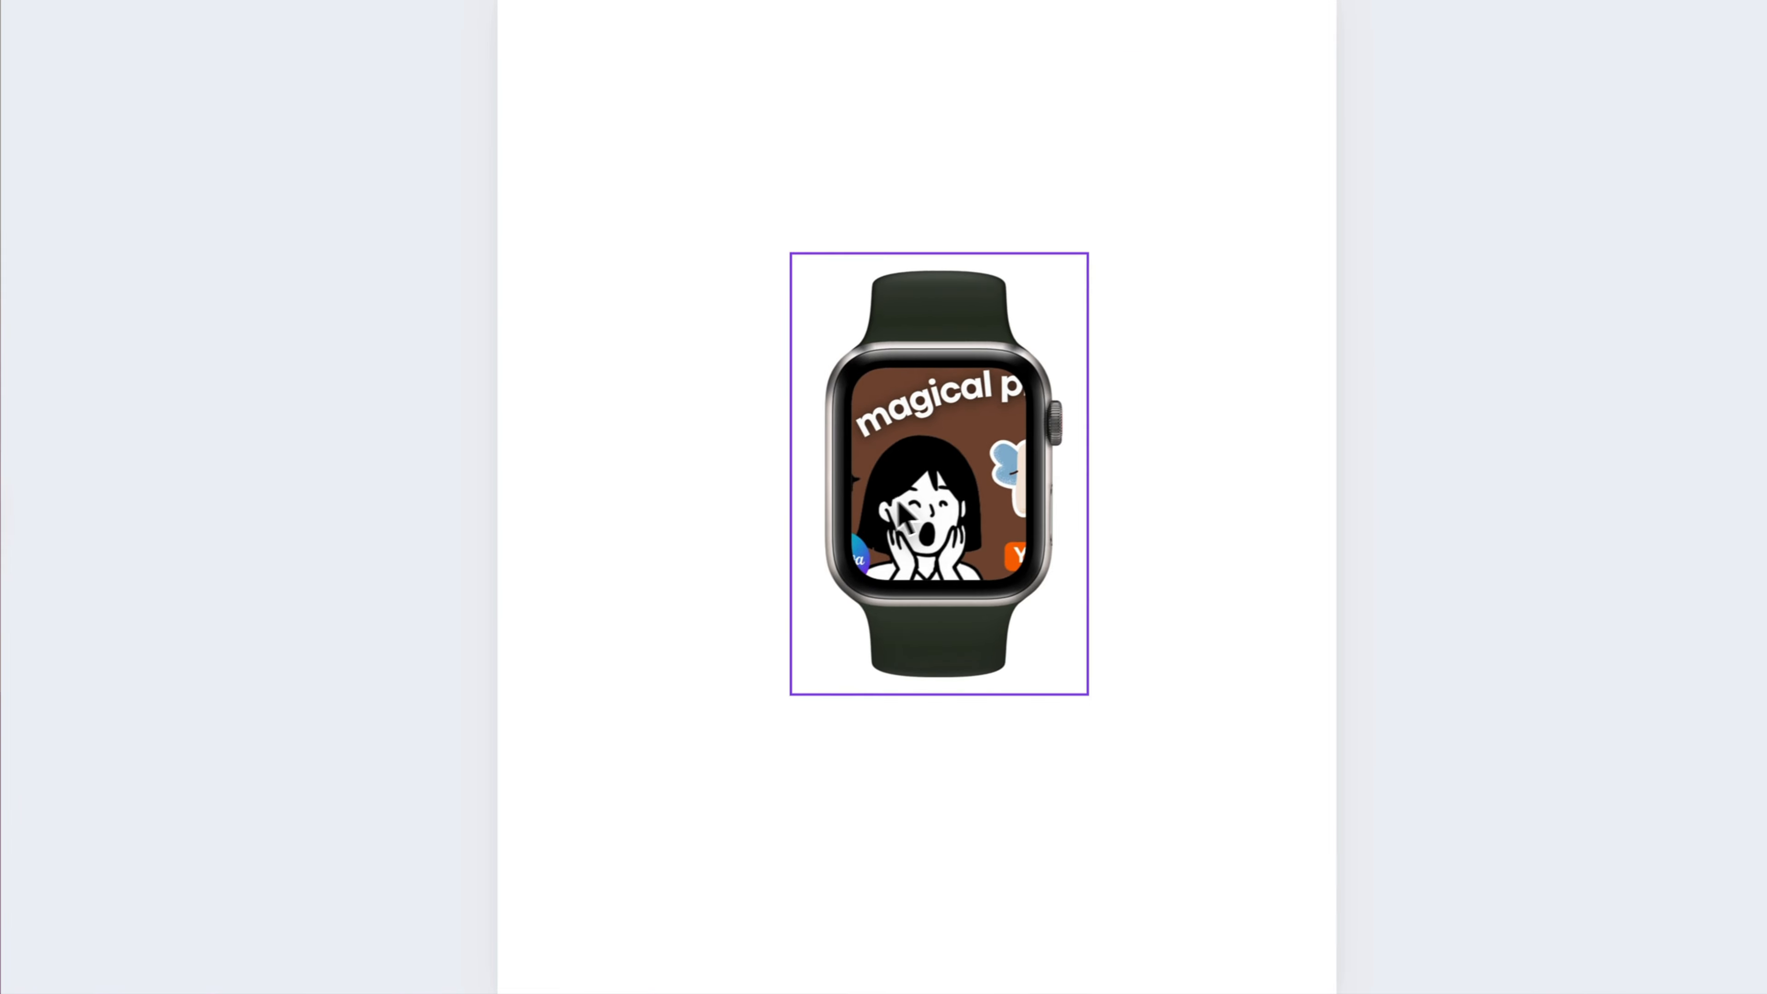
Select the watch mockup on page 5 and rotate it freehand to tilt it.
{"action": "left_click", "coordinate": [1116, 727]}
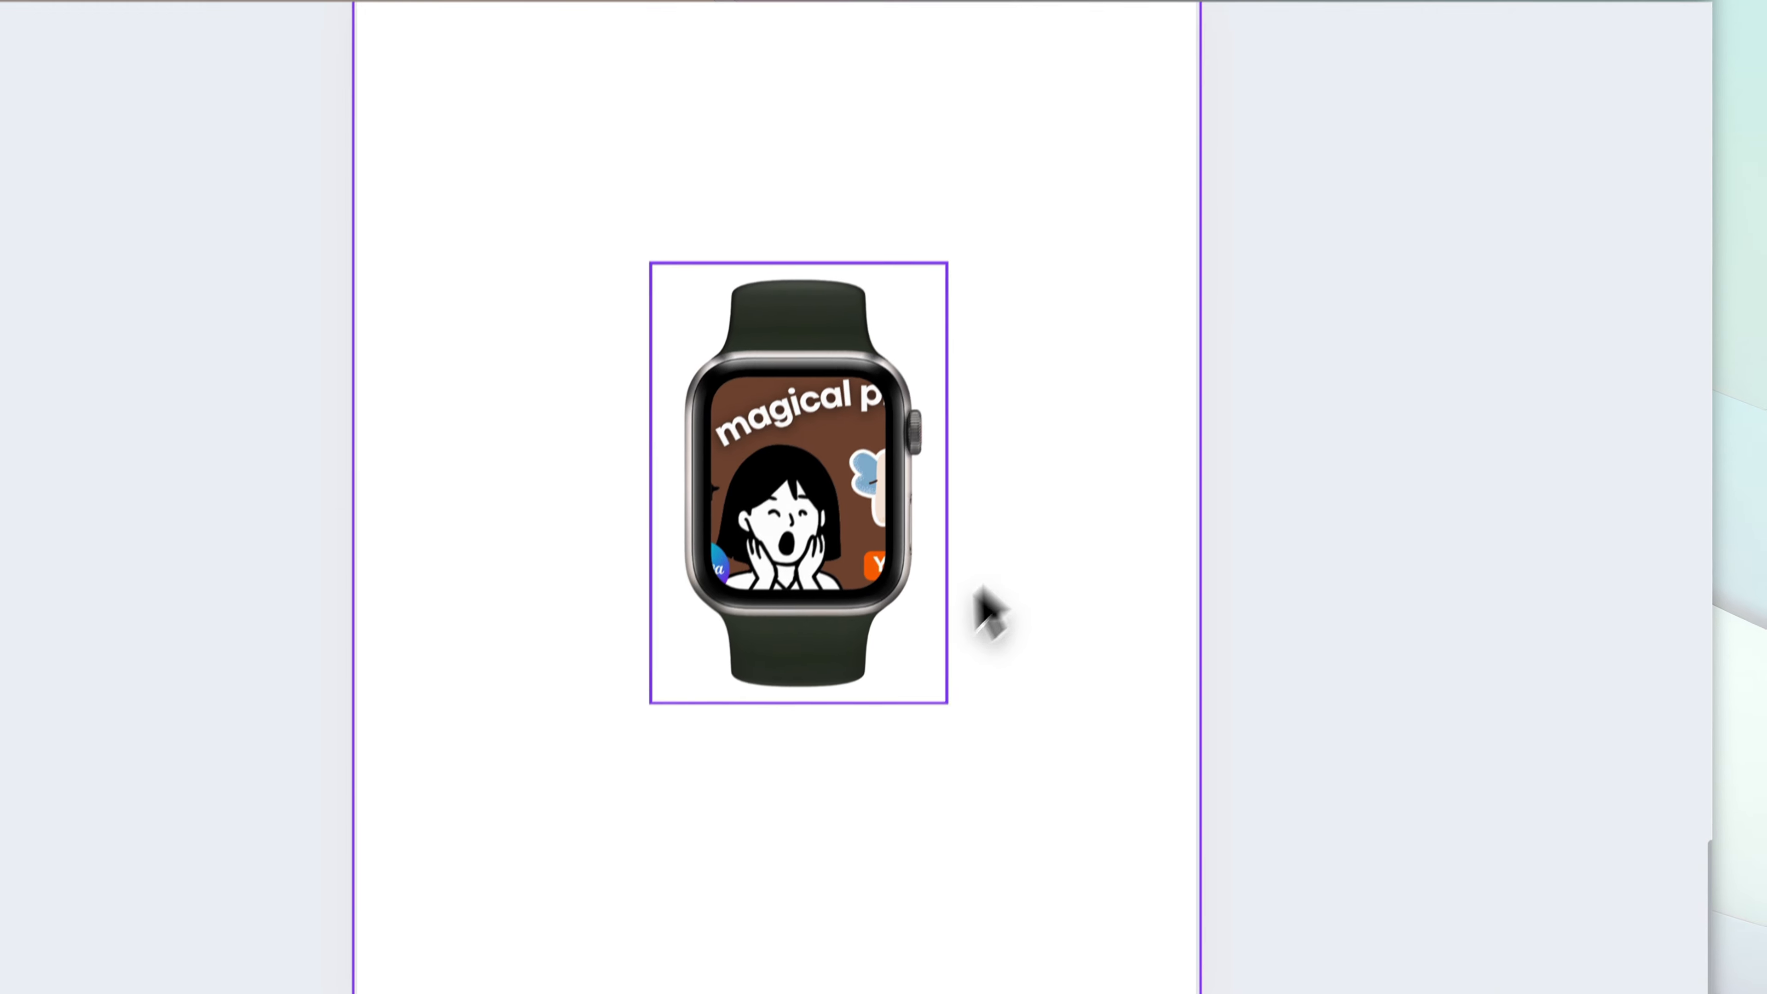
{"action": "left_click", "coordinate": [859, 567]}
{"action": "left_click_drag", "start_coordinate": [792, 765], "coordinate": [744, 781]}
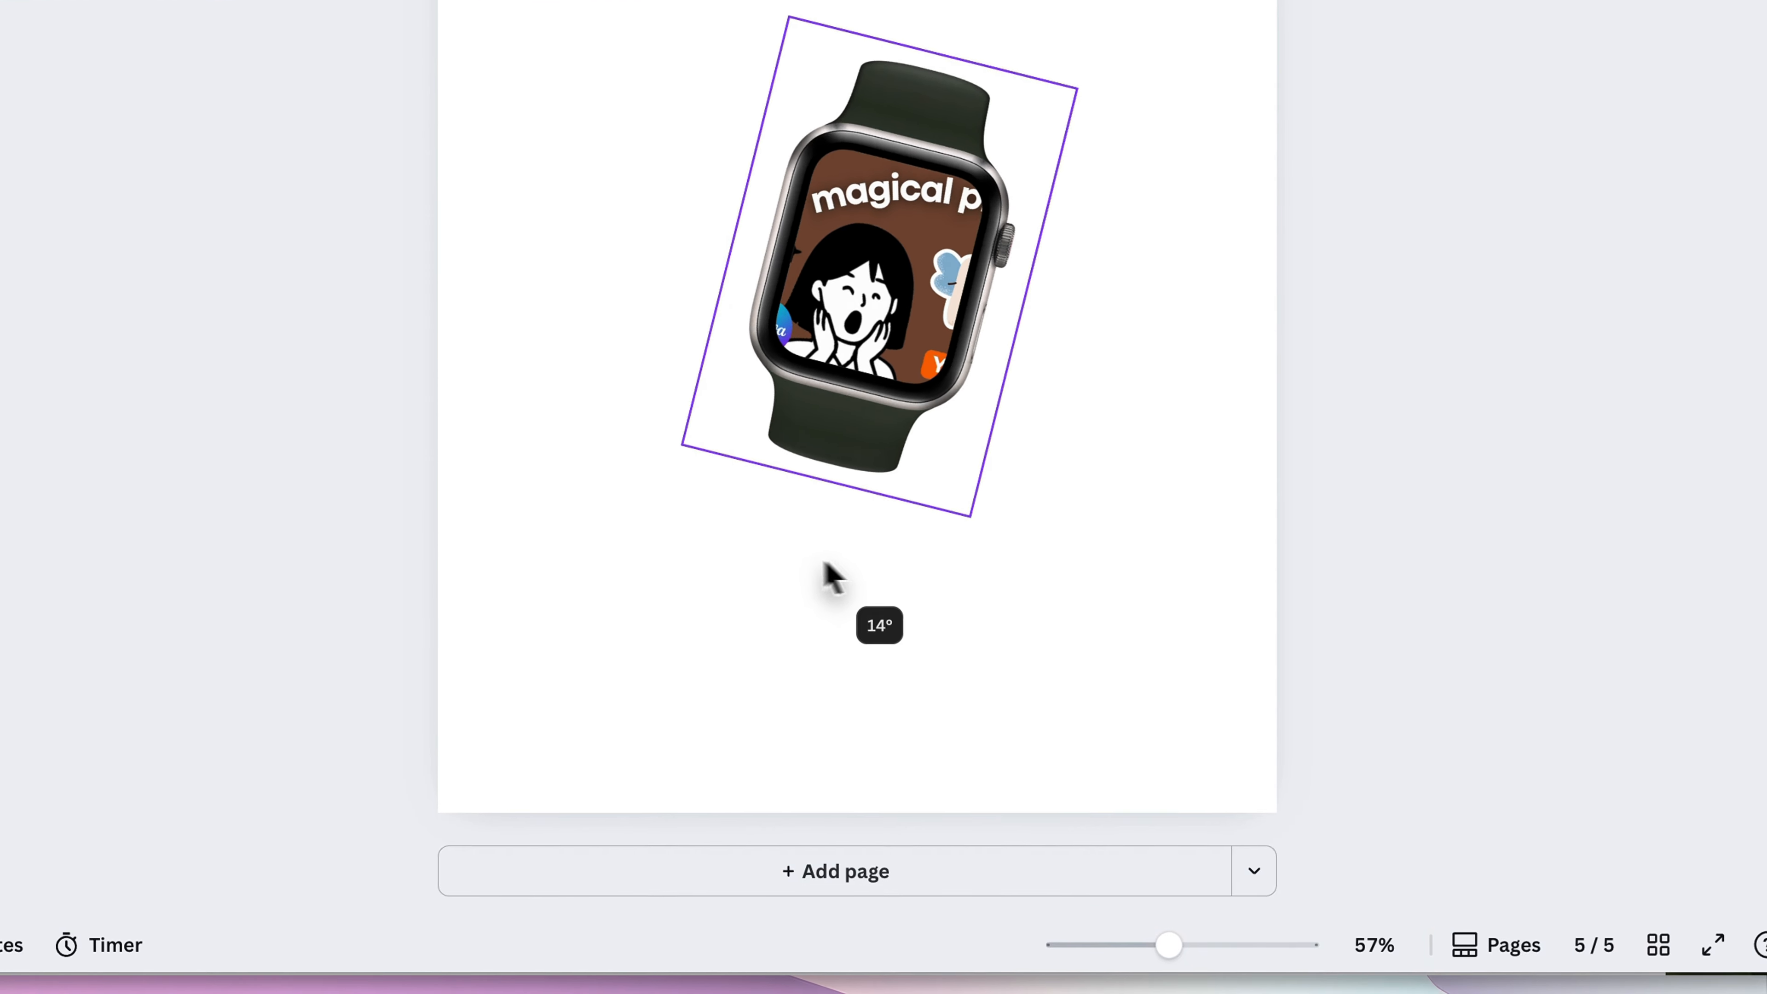
{"action": "left_click_drag", "start_coordinate": [831, 574], "coordinate": [1065, 619]}
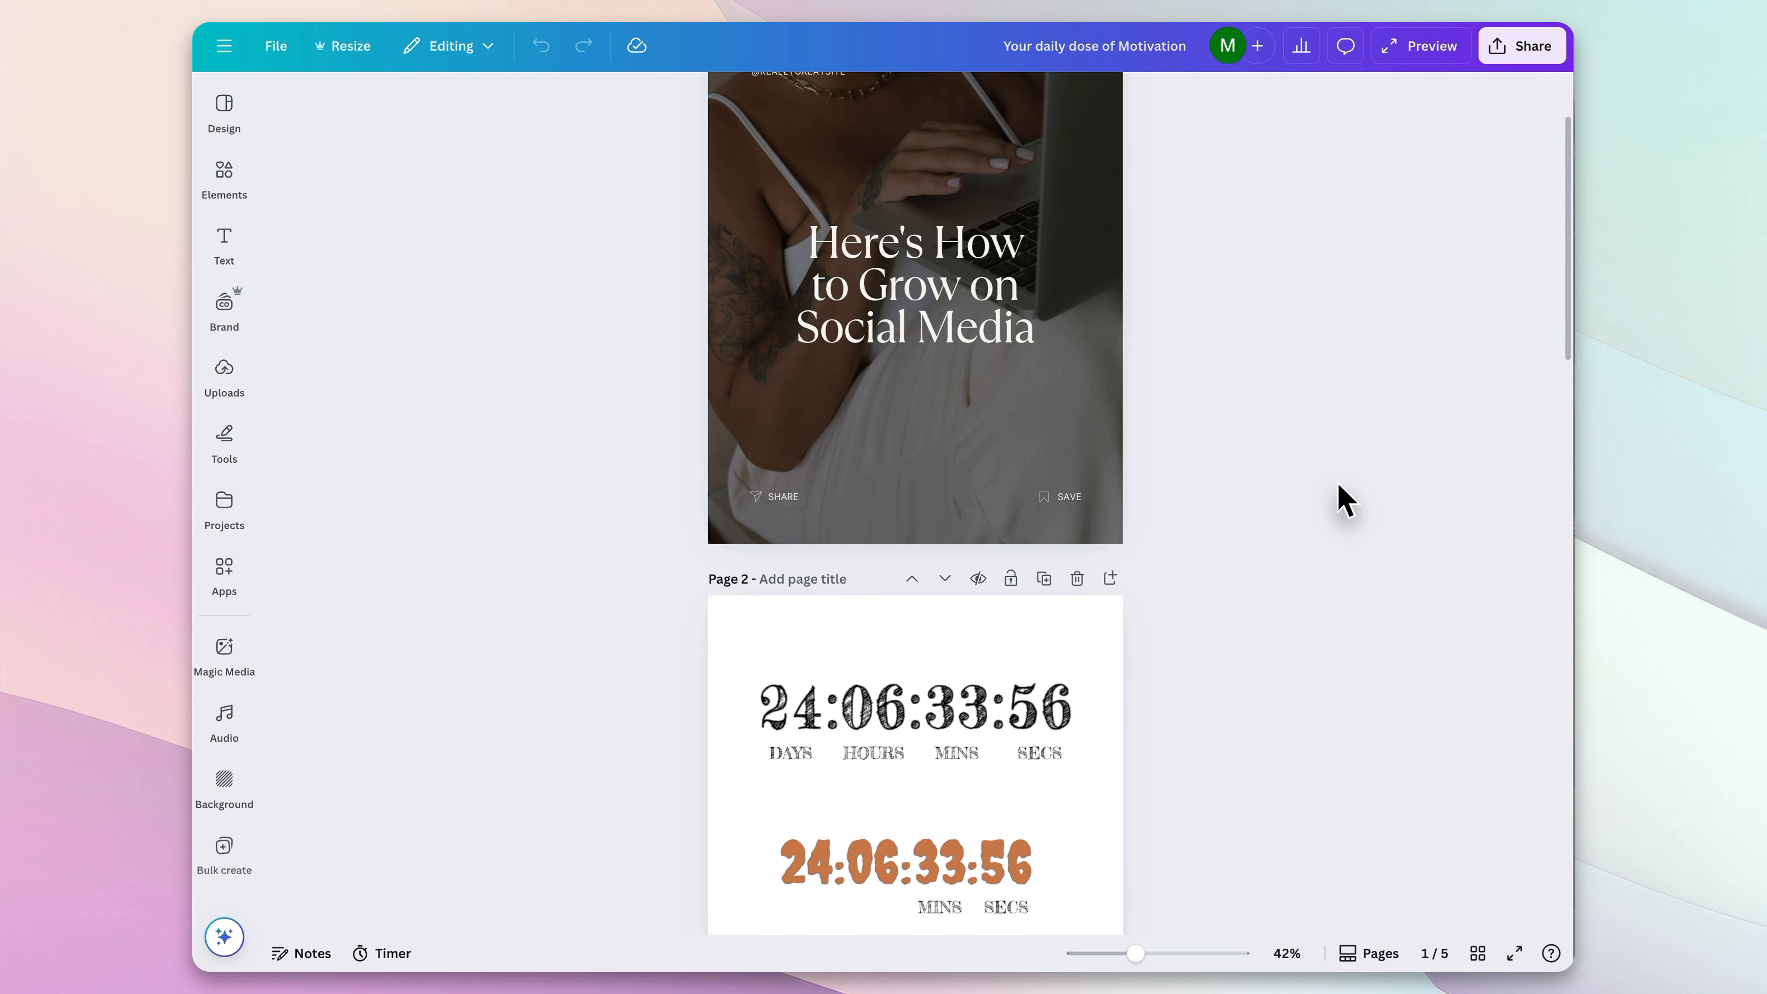
Review the design's pages from the cover through the countdowns on page 2 to the video on page 3.
{"action": "scroll", "coordinate": [1346, 500], "scroll_direction": "down", "scroll_amount": 3}
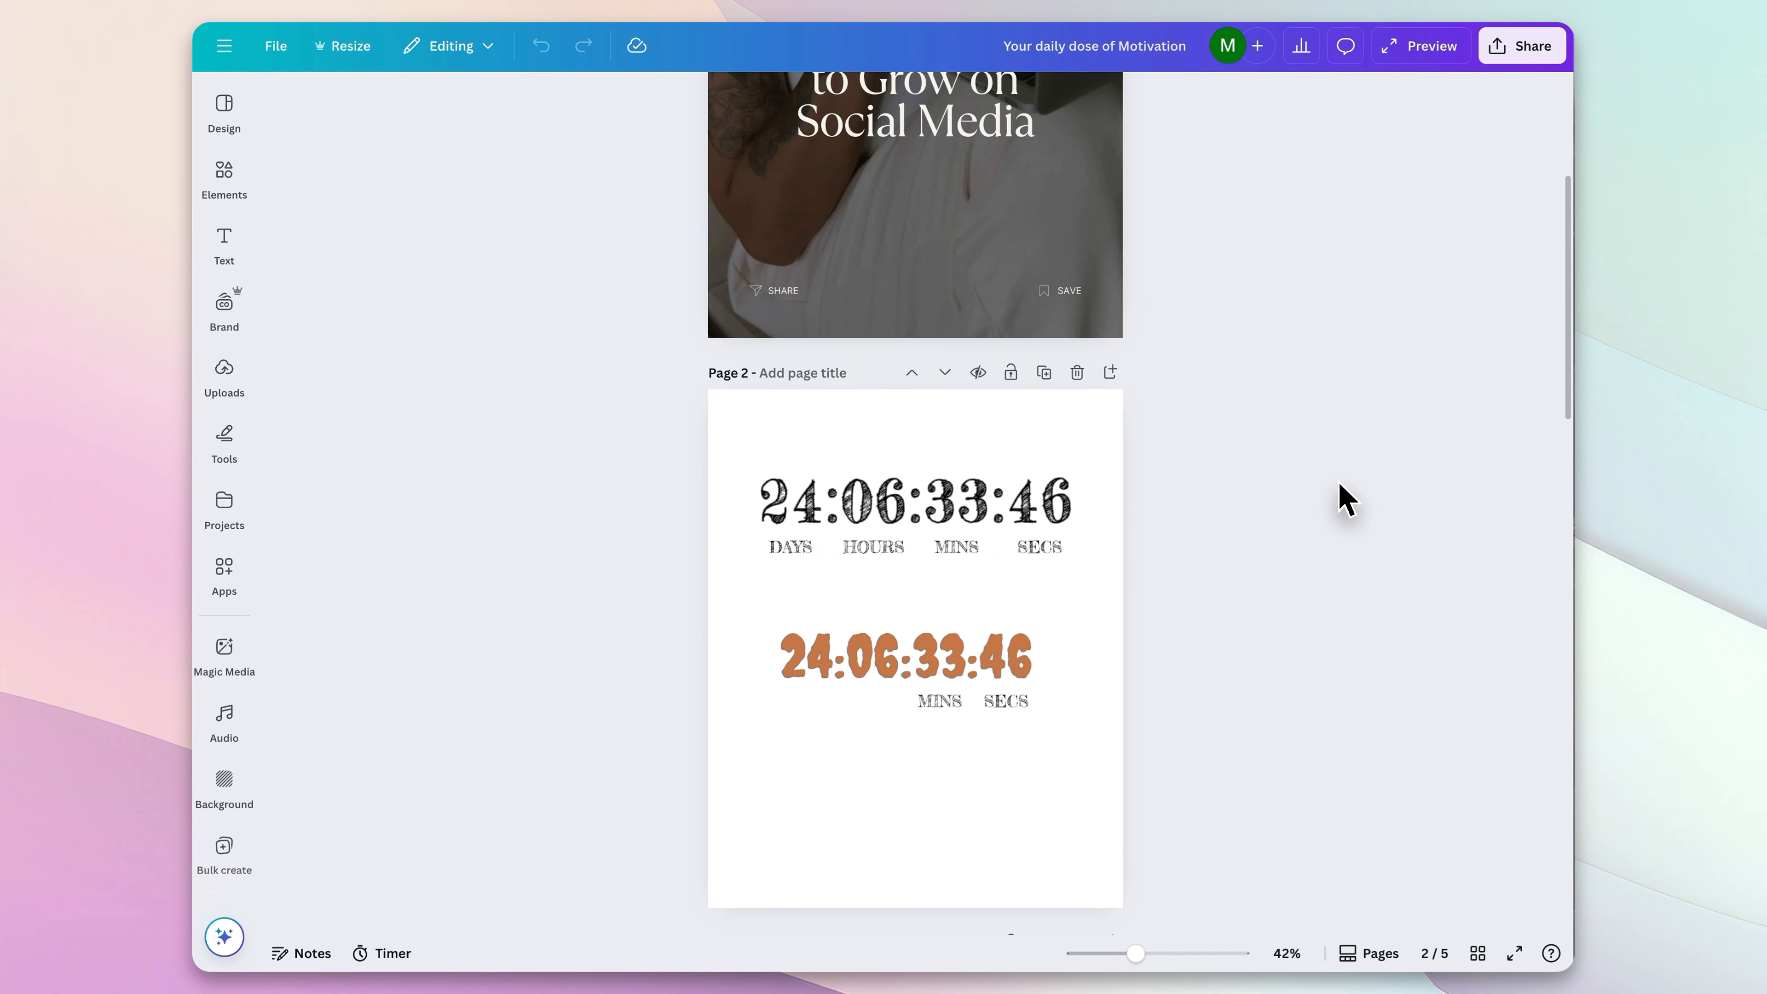
{"action": "scroll", "coordinate": [1346, 499], "scroll_direction": "down", "scroll_amount": 8}
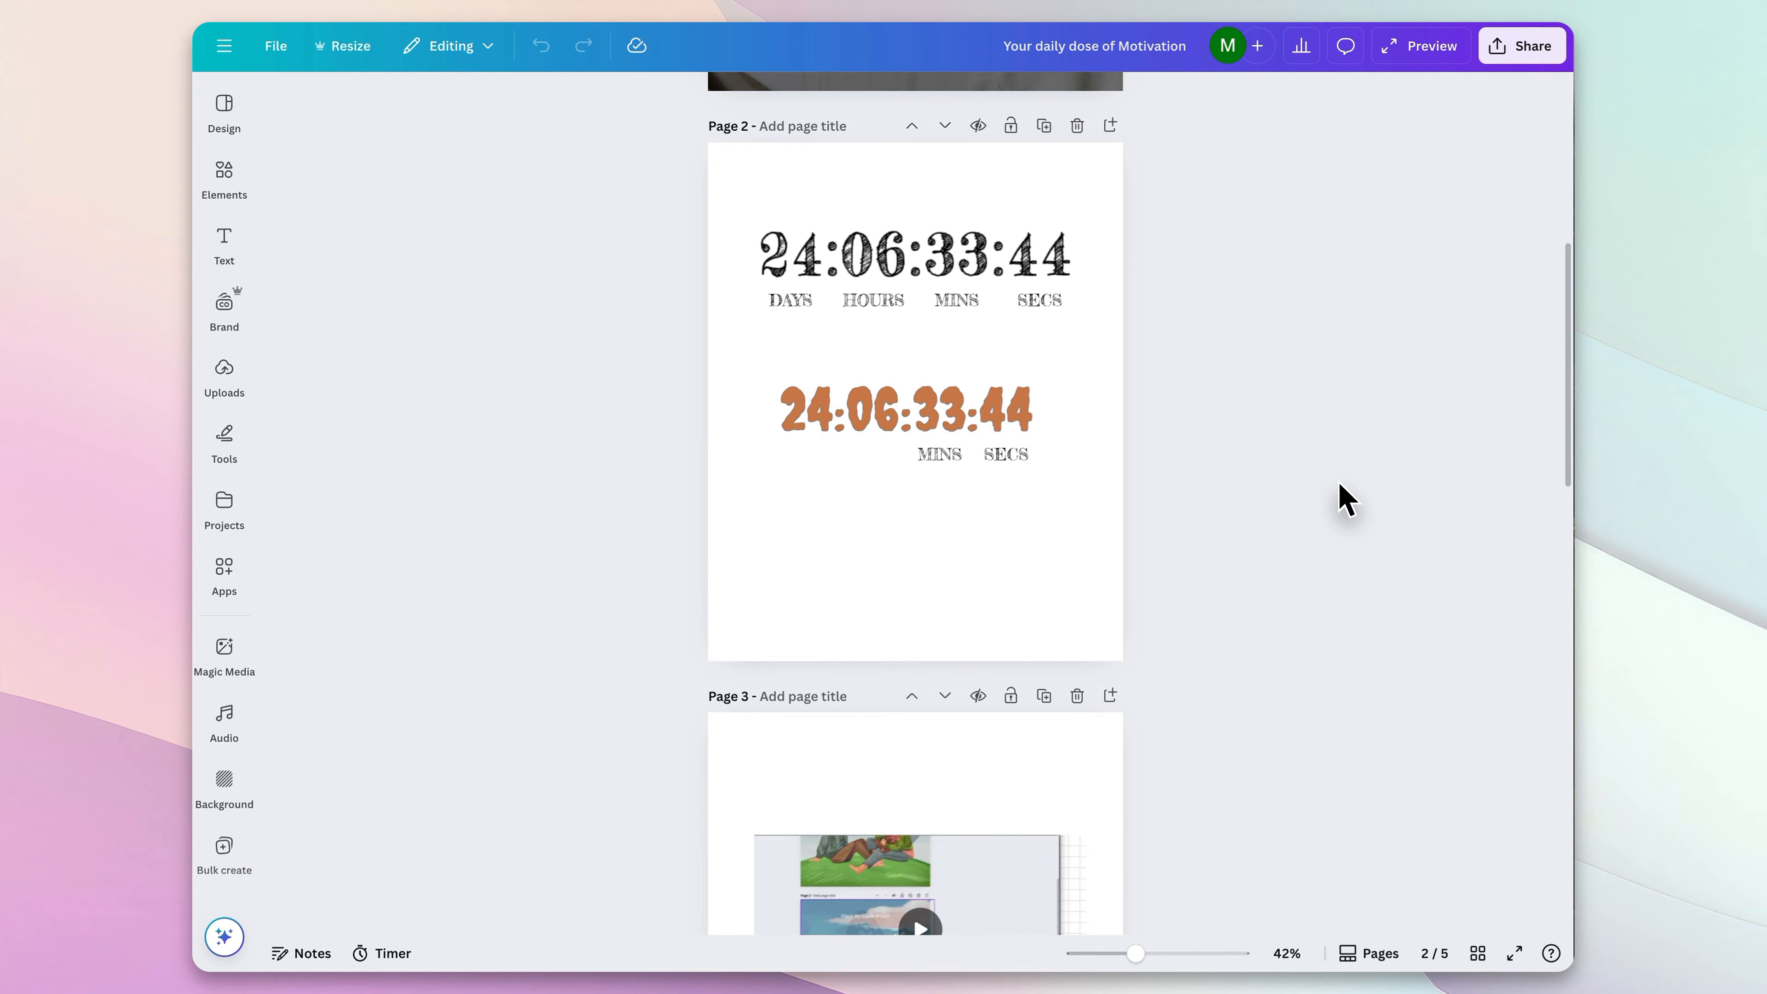
{"action": "scroll", "coordinate": [1345, 500], "scroll_direction": "down", "scroll_amount": 1}
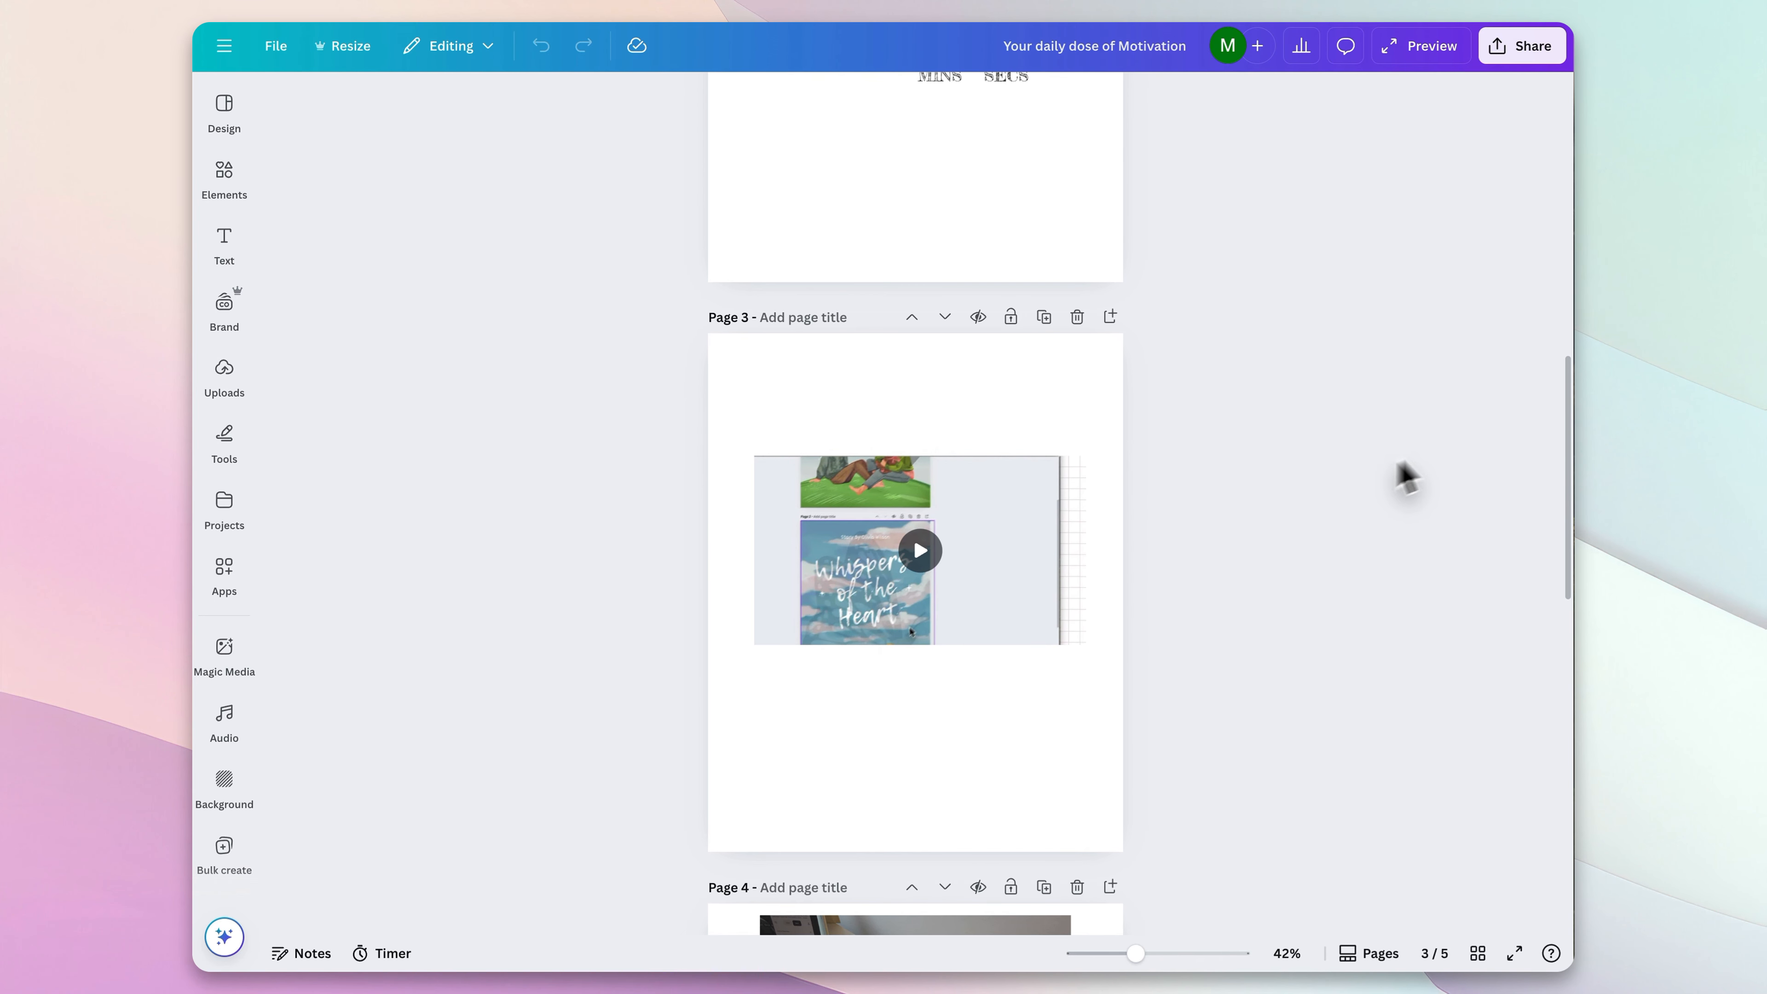